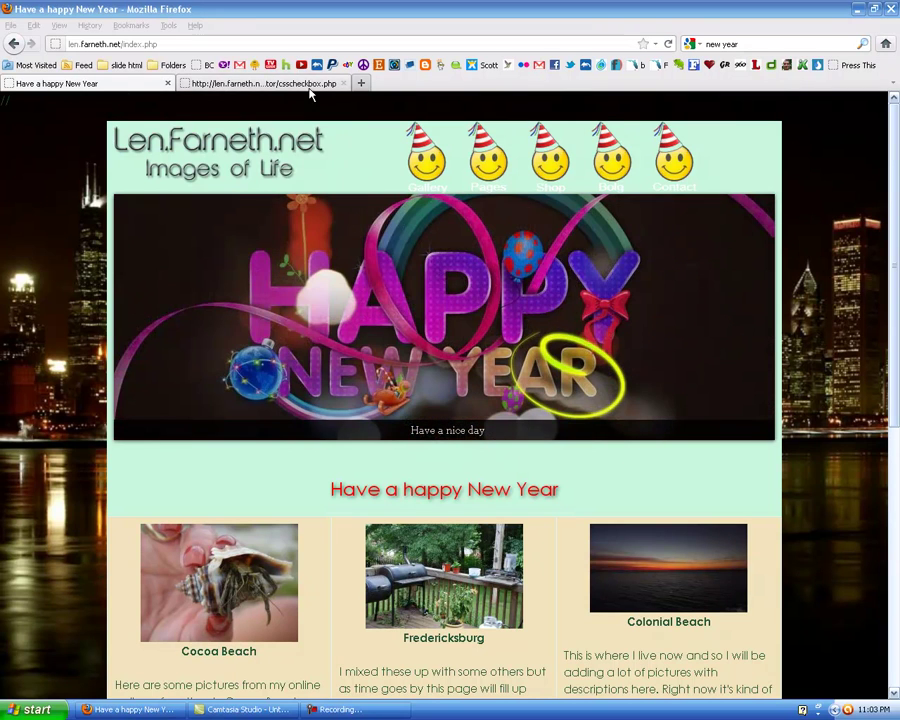
- Apply 5bc18b to Color of Page Background on the administrator's checkbox page, and replace it with the dark red a04657
click(297, 84)
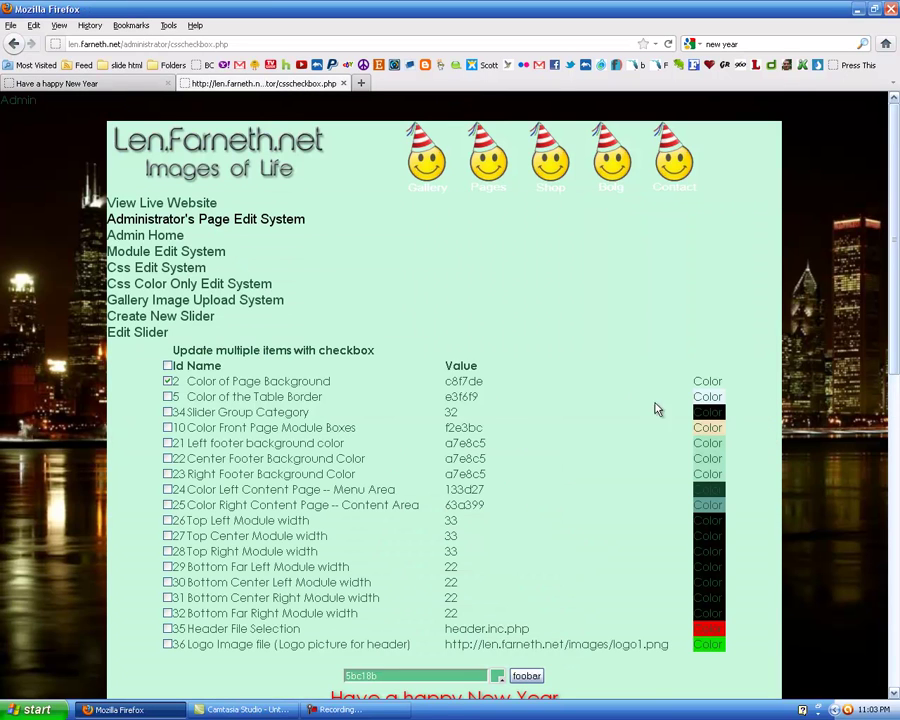
click(526, 677)
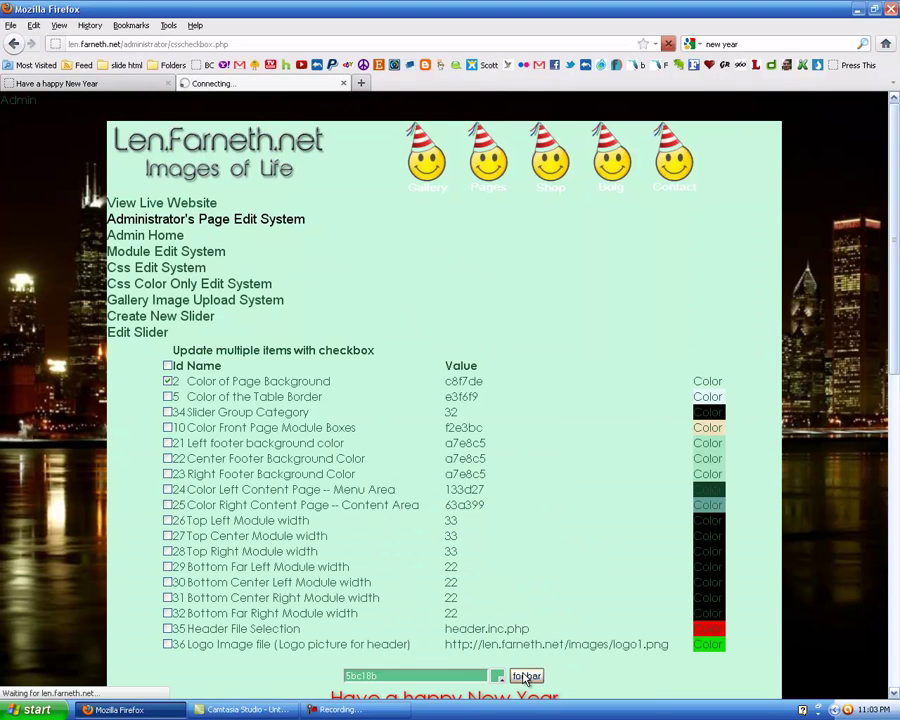
click(168, 382)
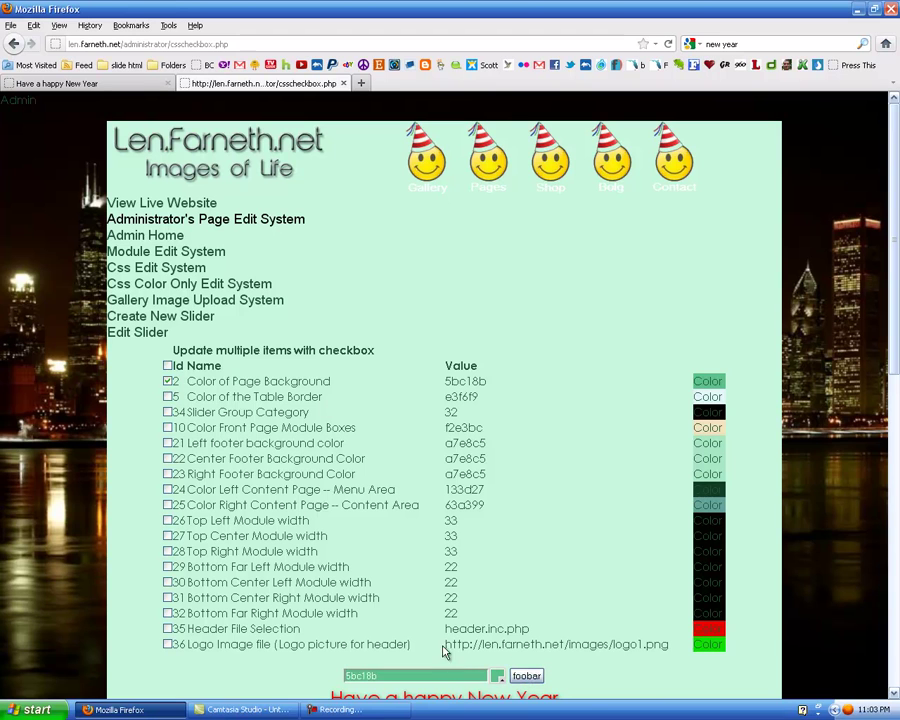
click(497, 676)
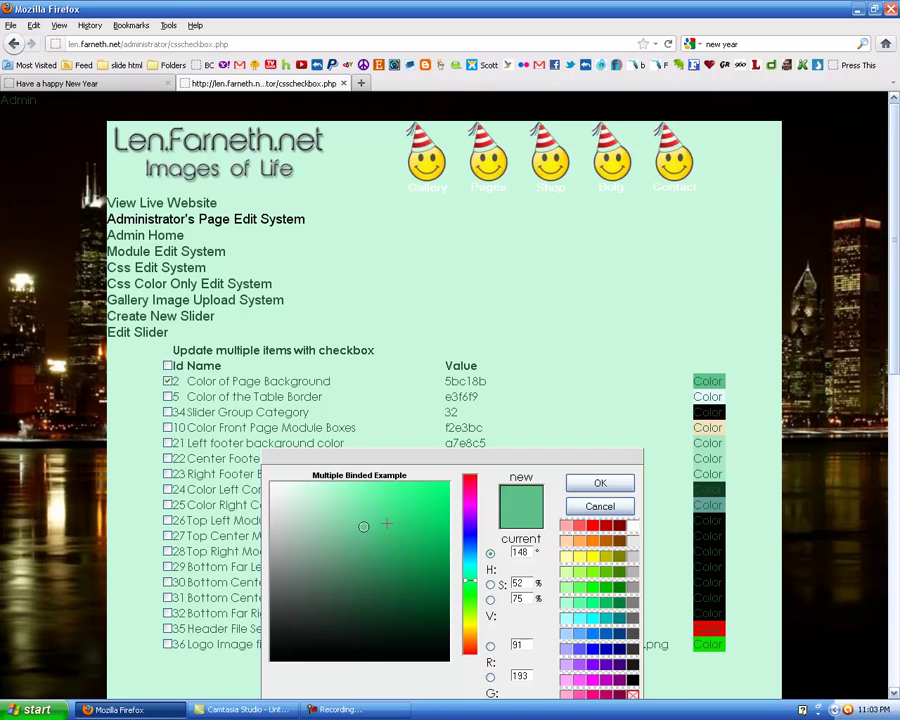
drag(476, 578, 472, 489)
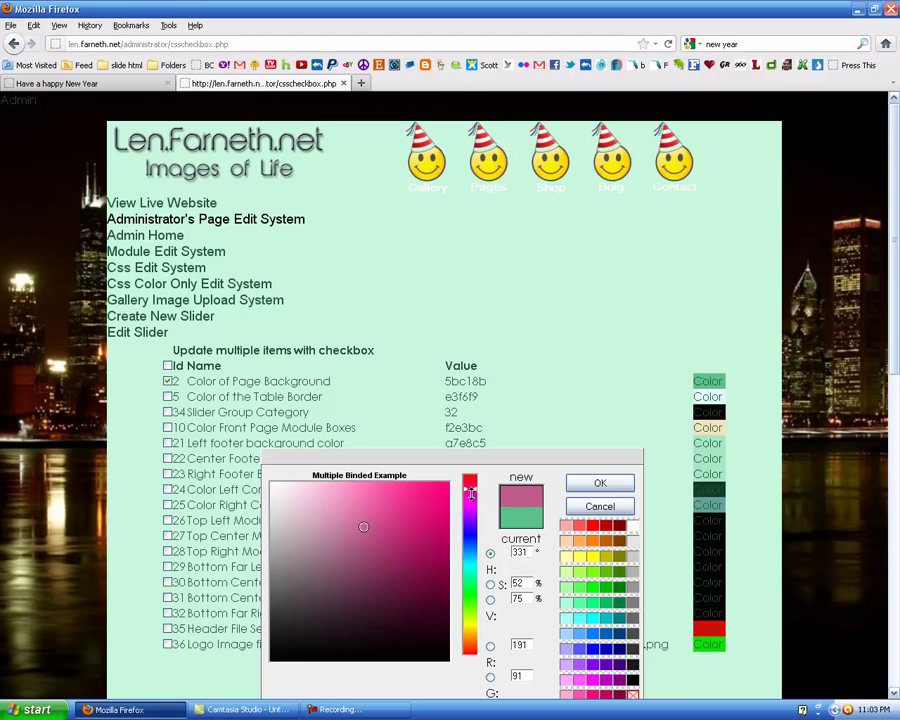
mouse_move(363, 526)
mouse_down()
mouse_move(366, 556)
mouse_move(365, 544)
mouse_up()
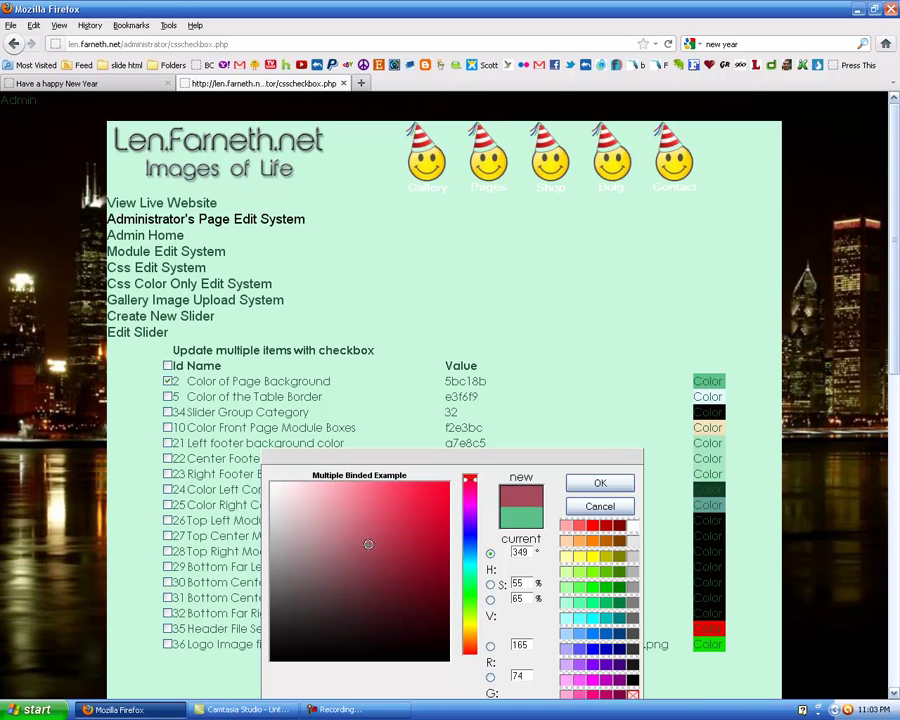
click(608, 488)
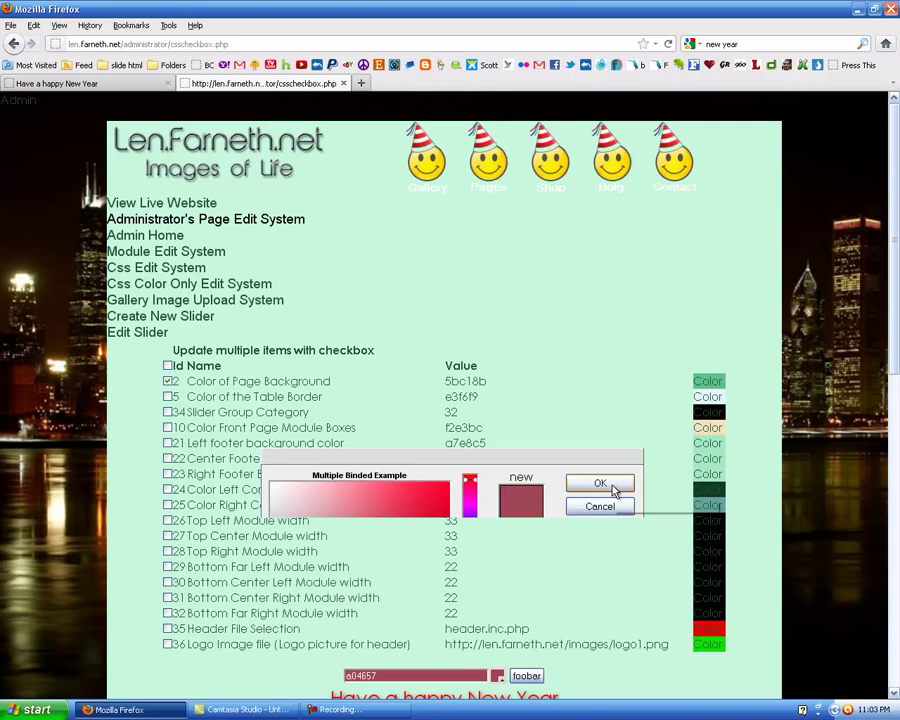
click(526, 677)
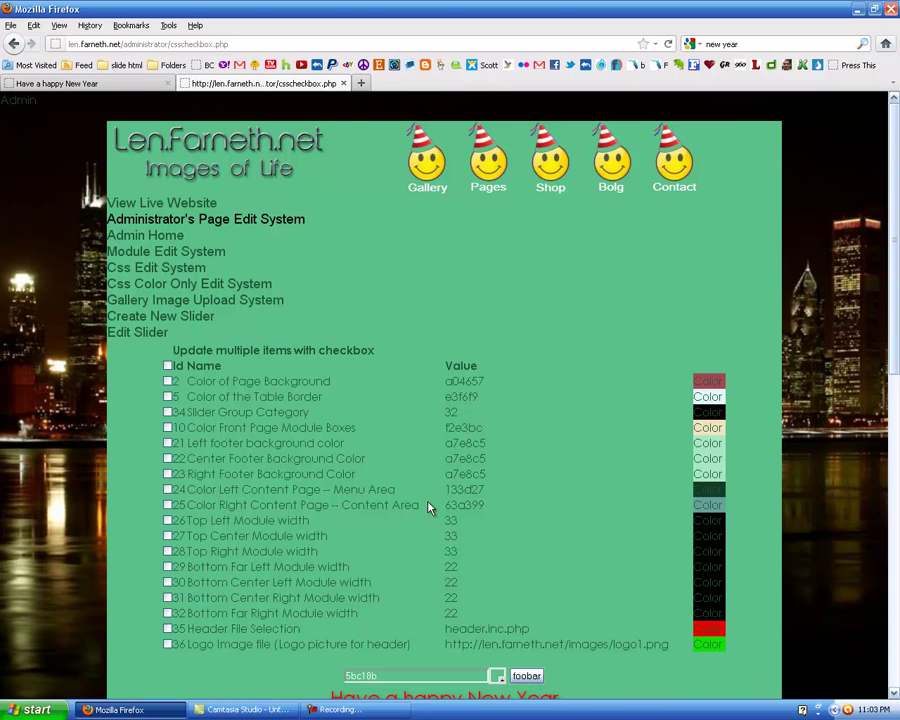
- Reload the live home page to check its page background color
click(130, 84)
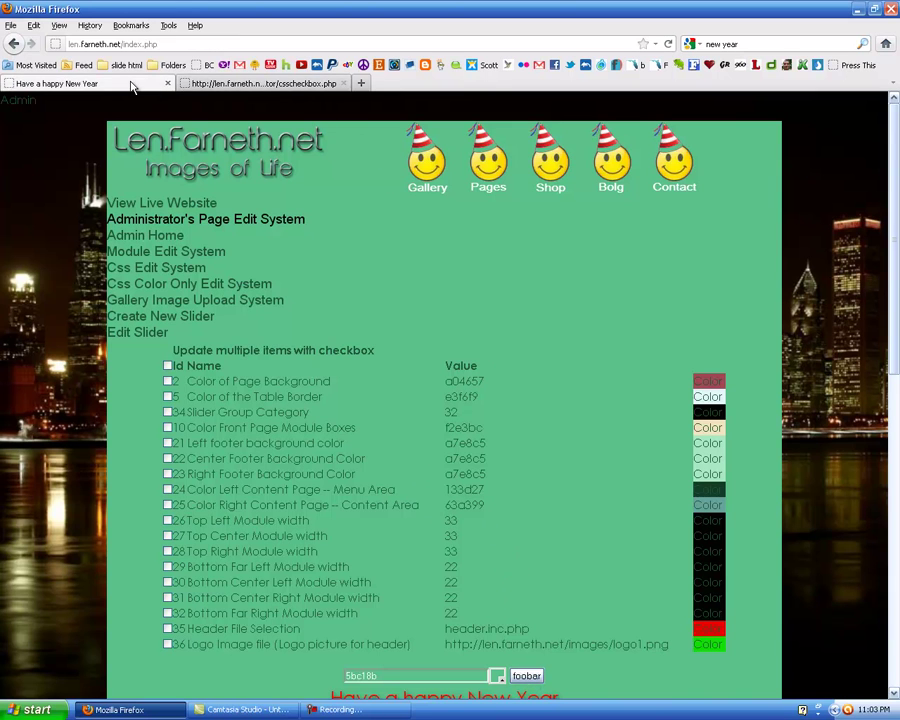
click(669, 44)
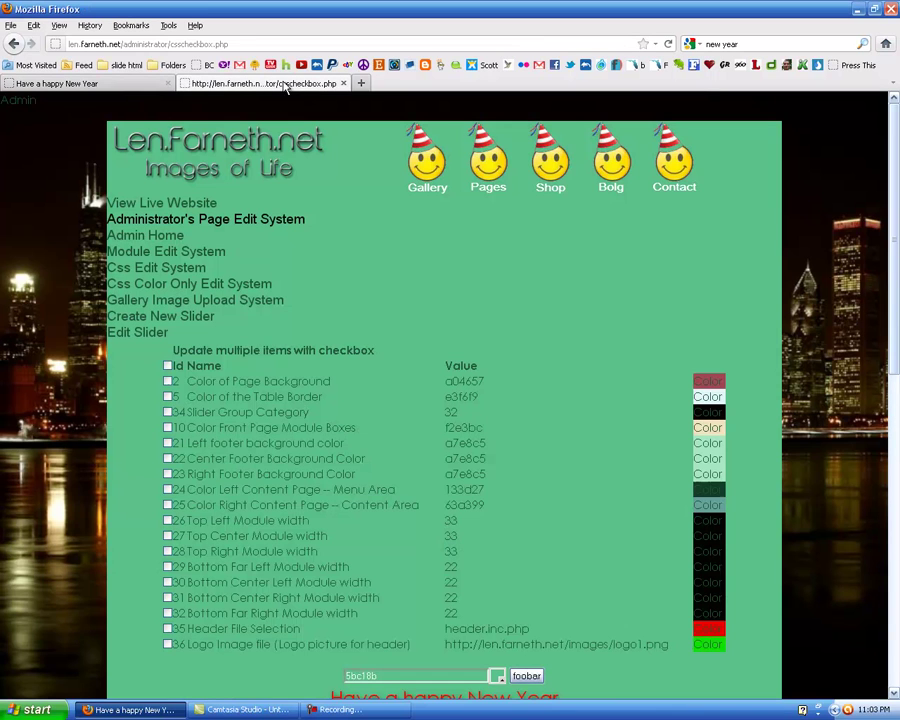
- Review the list of editable CSS elements in the administrator's Css Edit System and return to Admin Home
click(290, 84)
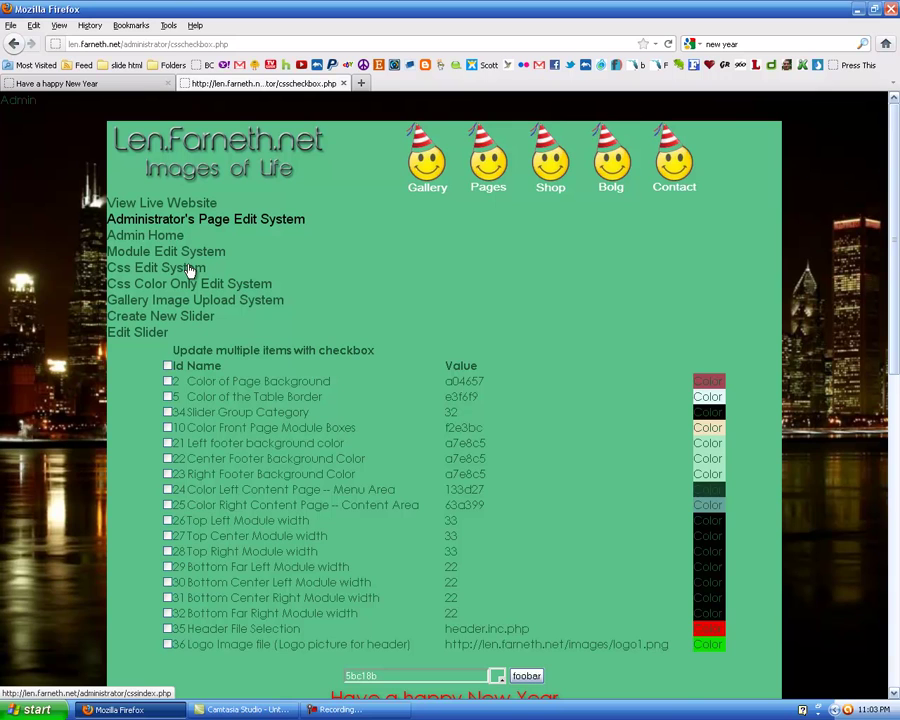
click(173, 235)
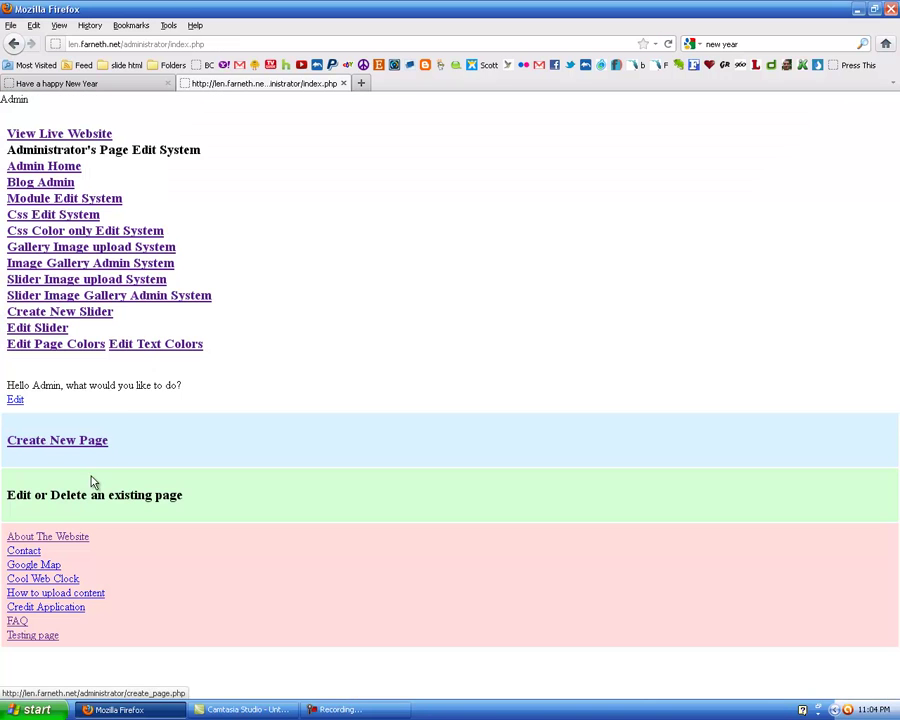
click(60, 216)
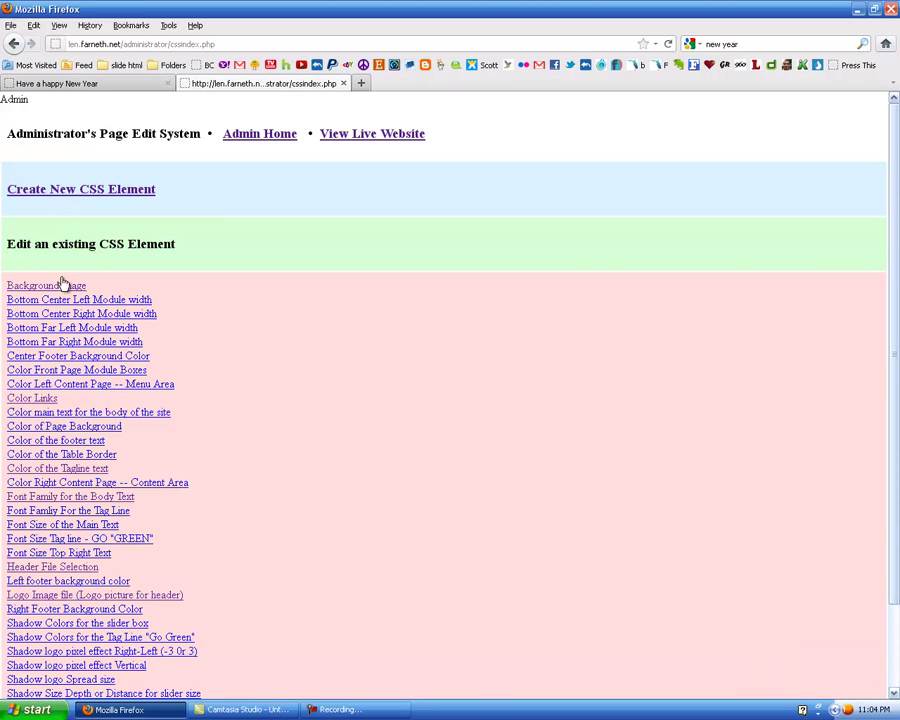
scroll(888, 340, down, 2)
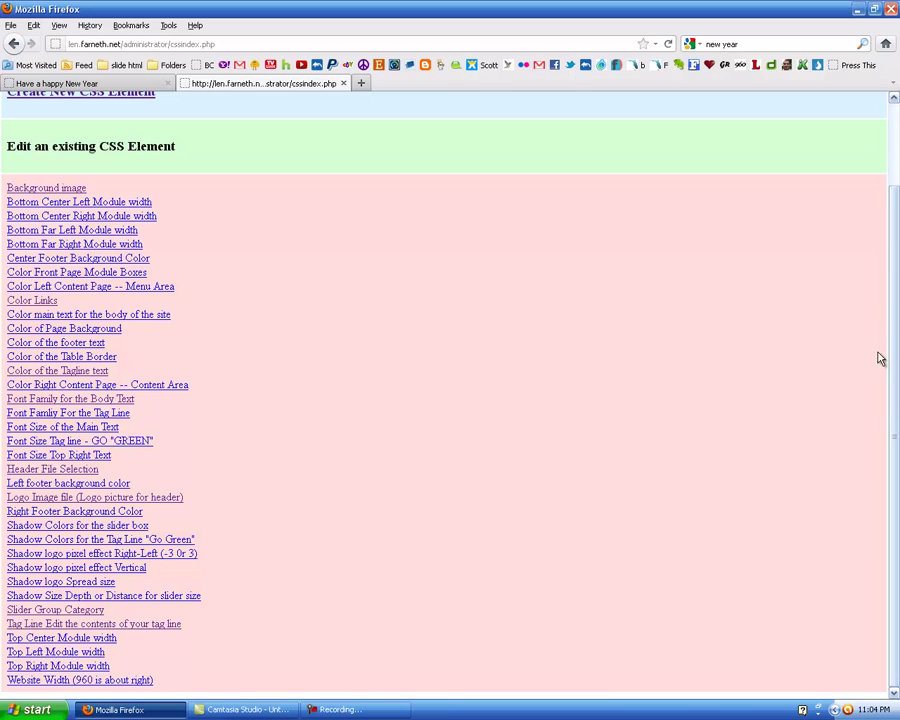
drag(893, 352, 877, 178)
click(283, 137)
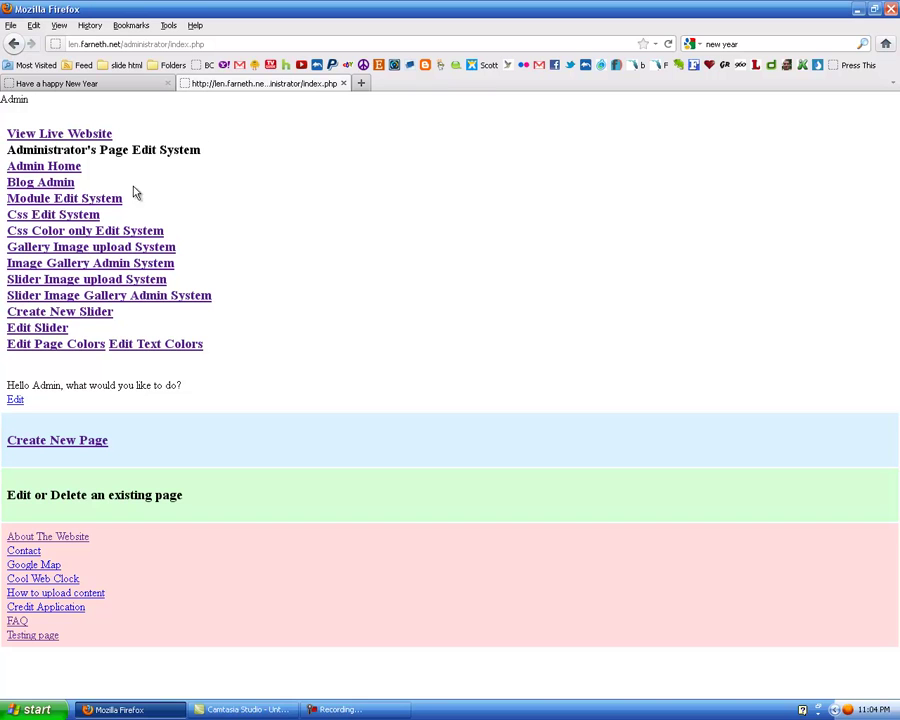
- In the Edit Text Colors page, set Color of the Tagline text to the pale pink f4d7e8 and submit the update
click(152, 345)
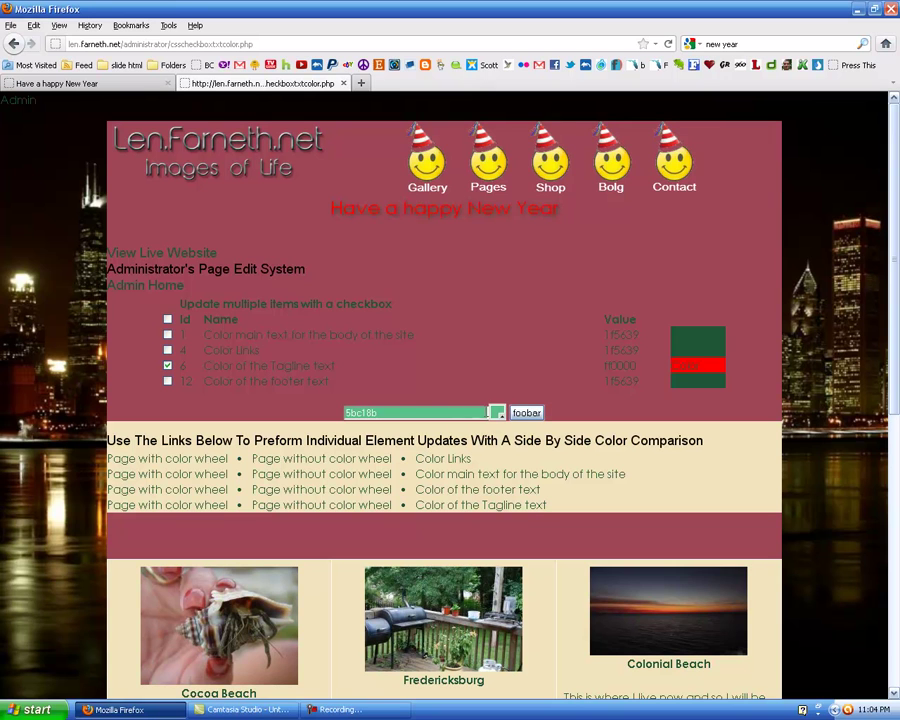
click(500, 416)
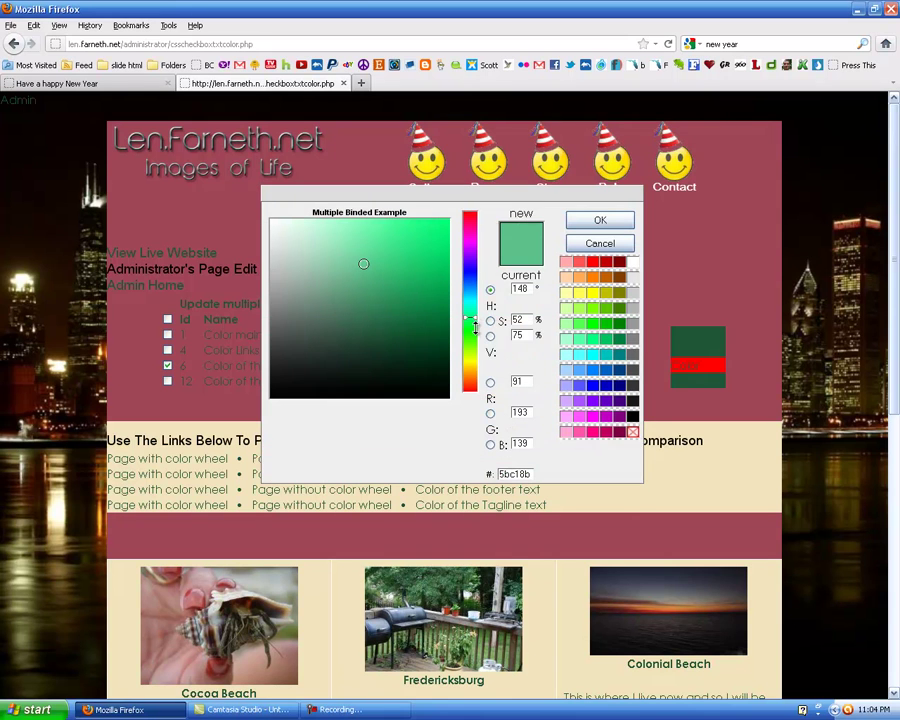
drag(470, 318, 474, 228)
drag(363, 263, 290, 226)
click(612, 222)
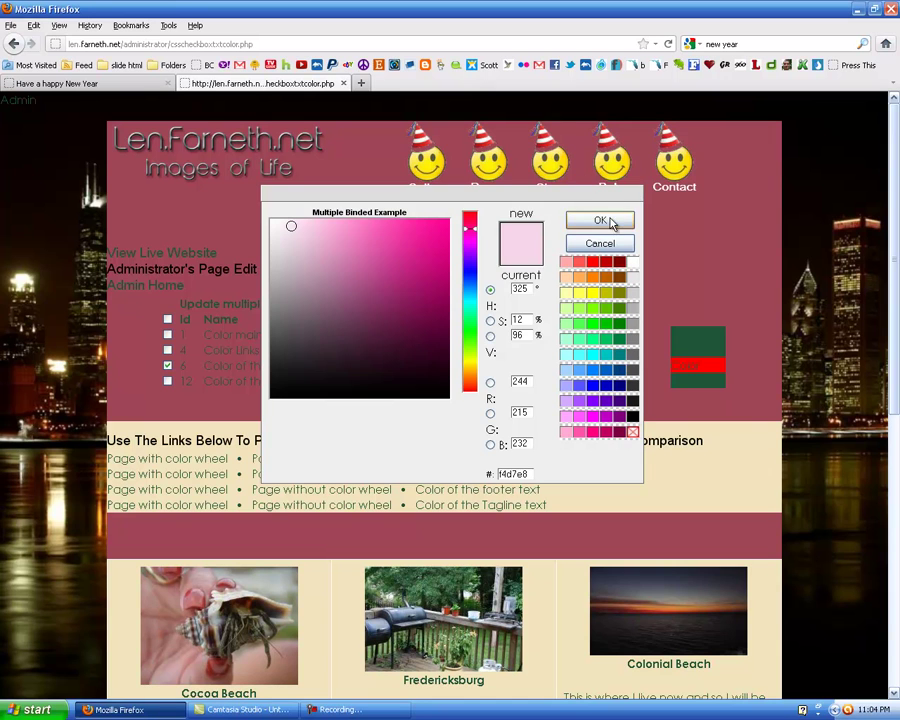
click(527, 414)
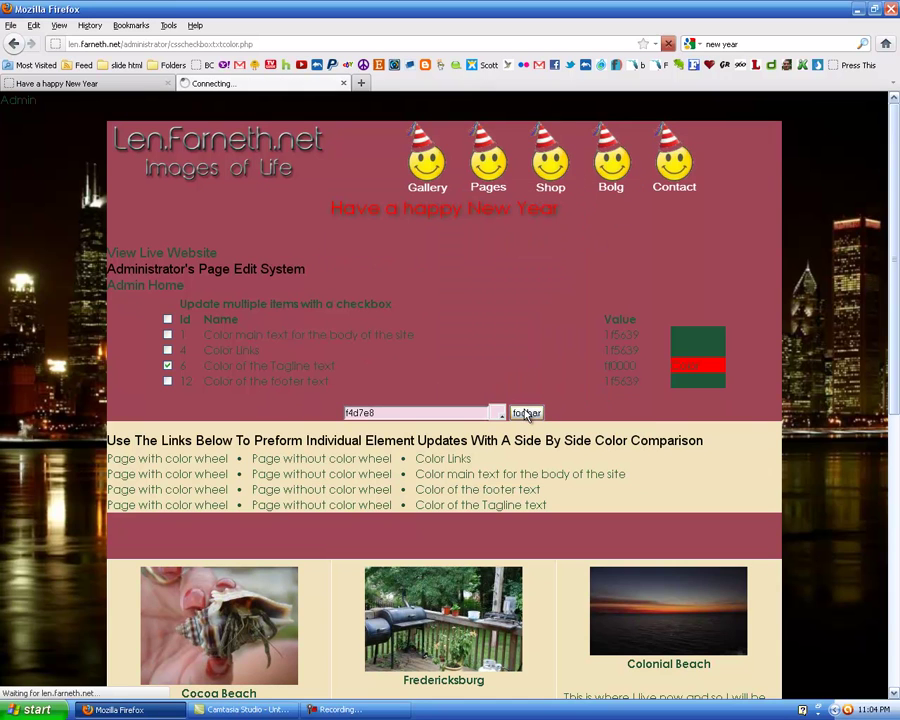
- Reload the live home page and look over the tagline color and the front page module boxes
click(128, 85)
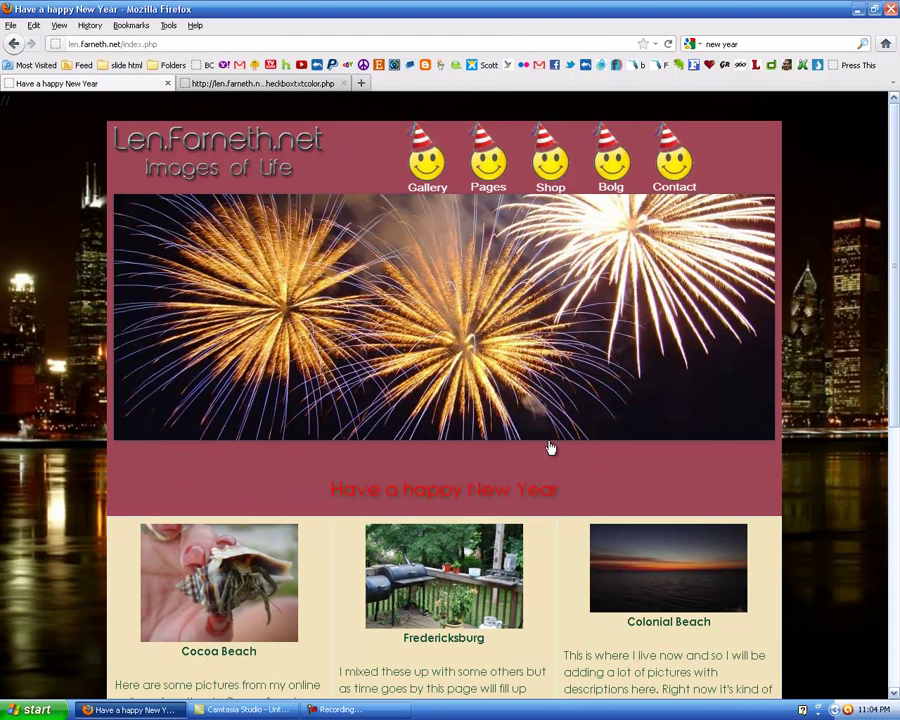
click(668, 46)
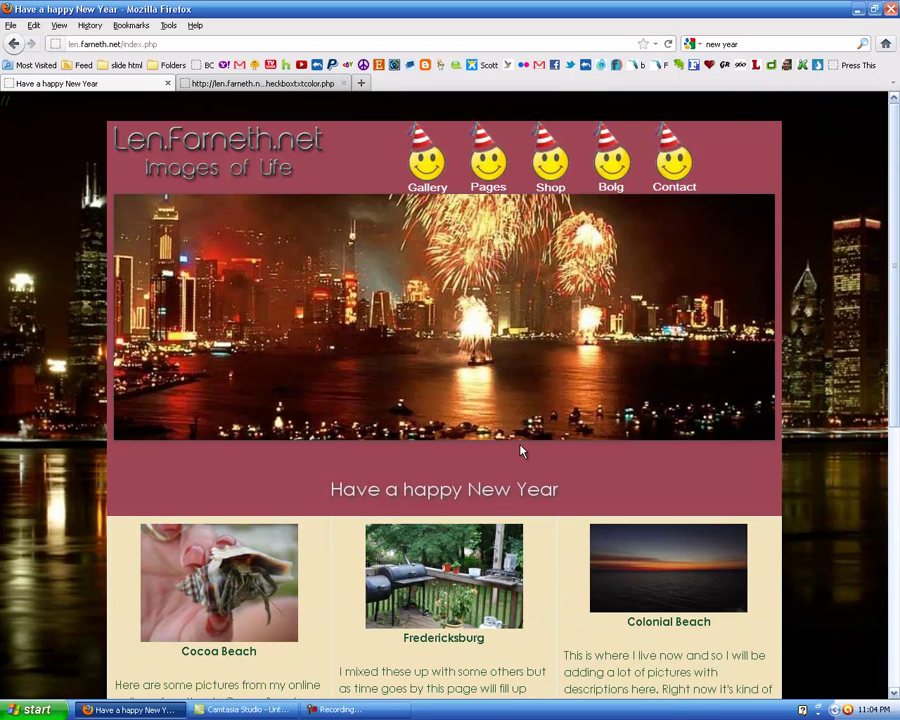
drag(891, 268, 880, 445)
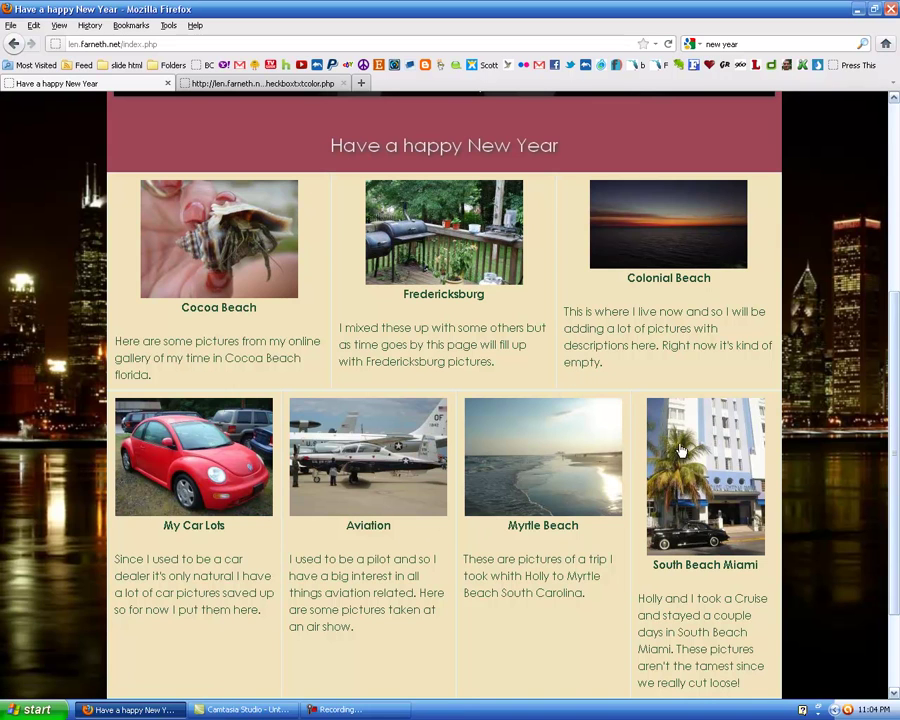
drag(892, 370, 876, 152)
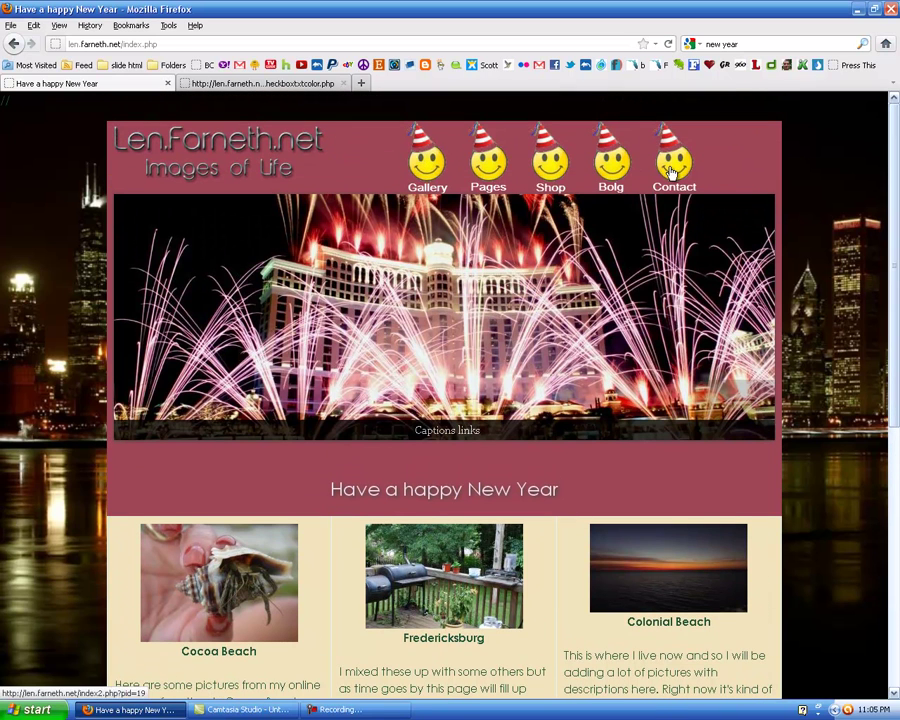
- Open the website's Gallery and browse the enlarged Cocoa Beach photos one after another, starting from the first picture
click(427, 170)
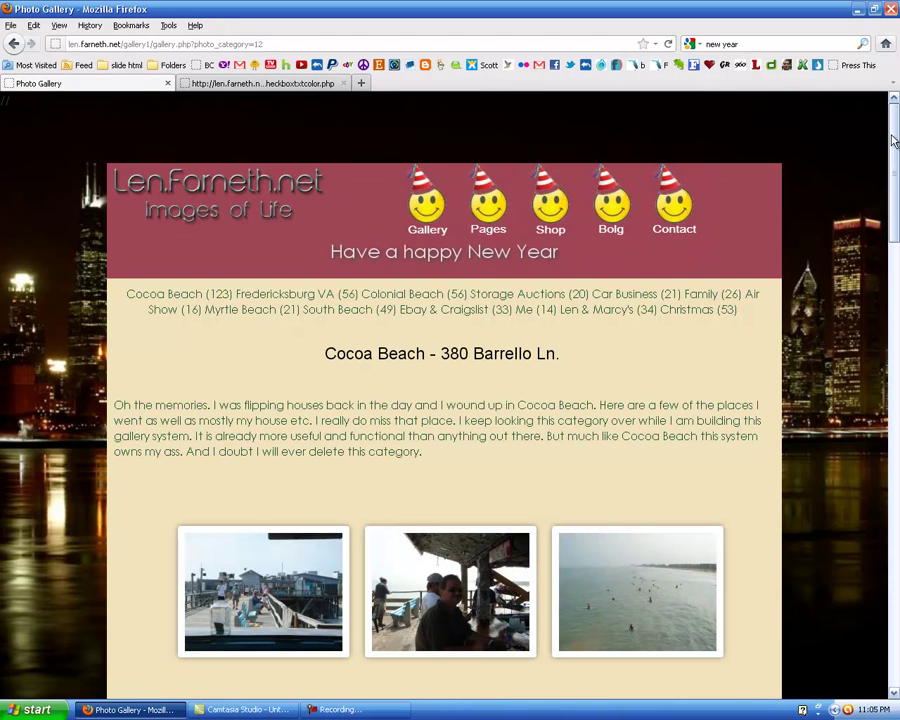
drag(893, 140, 876, 243)
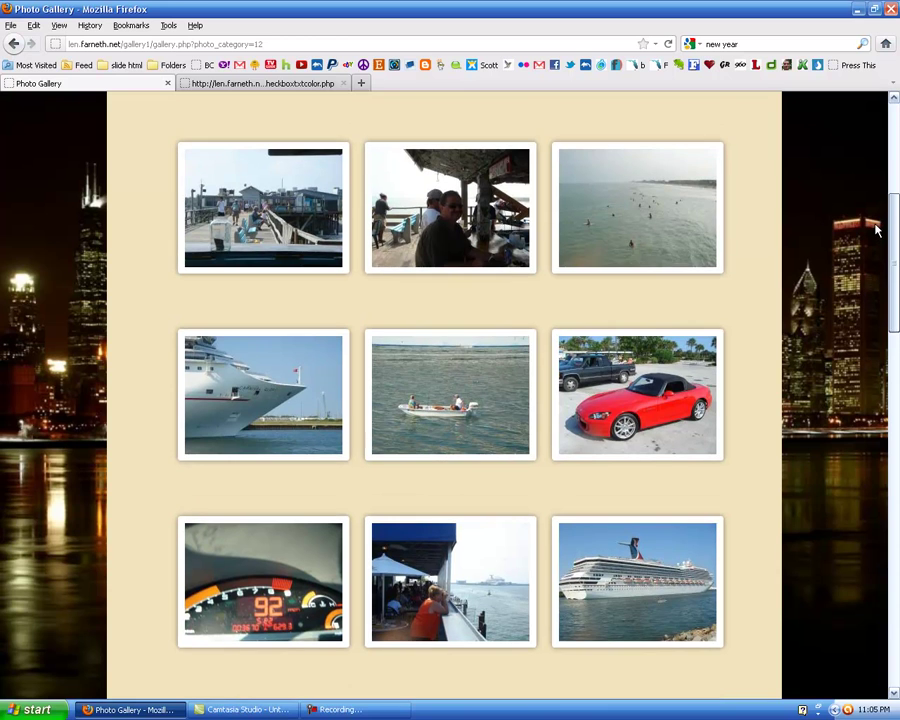
click(290, 201)
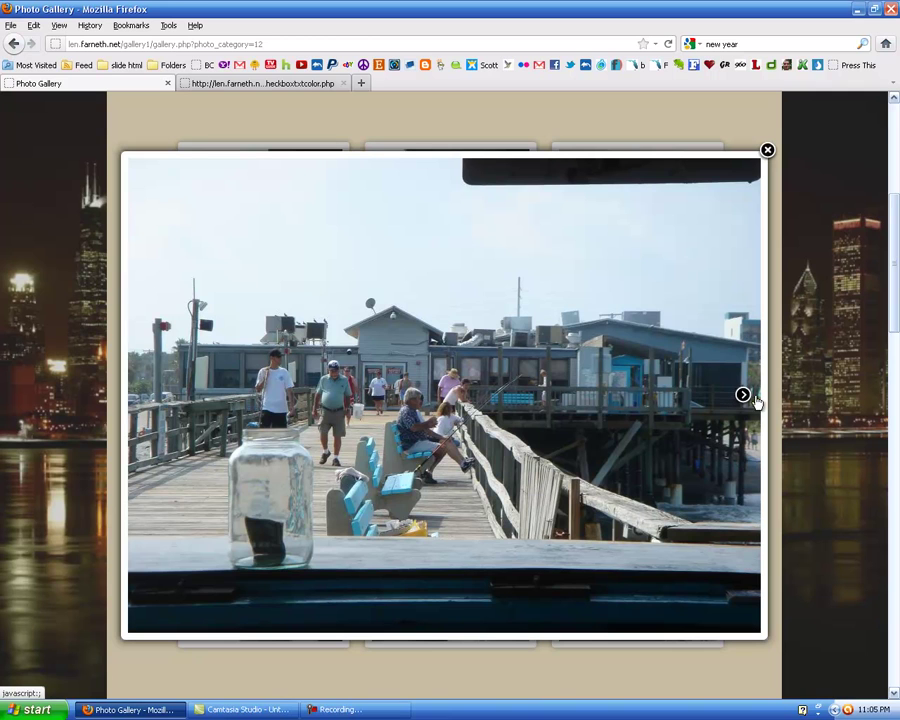
click(743, 396)
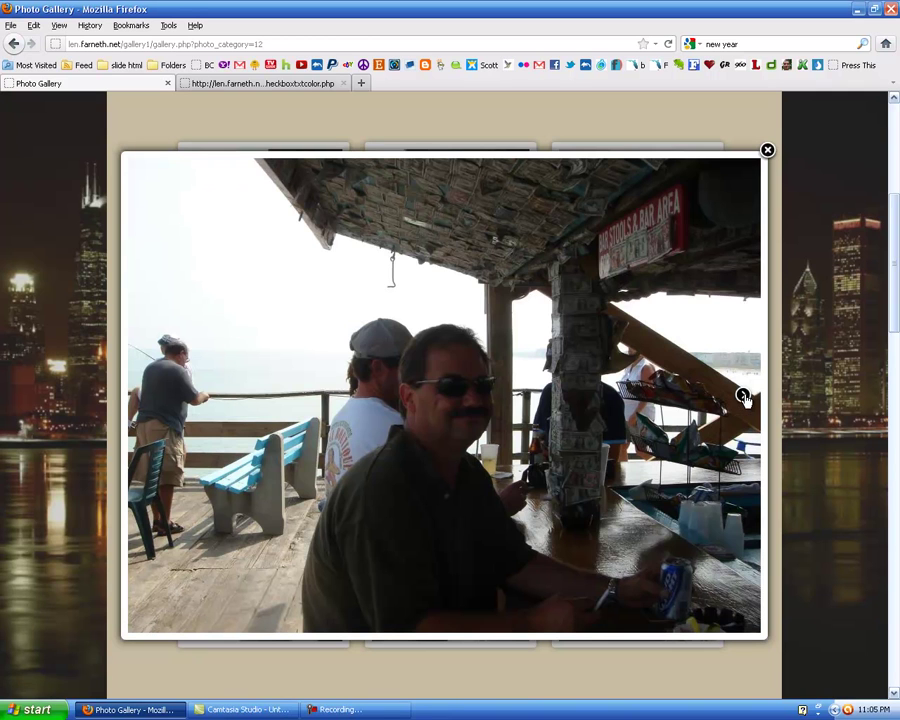
click(743, 396)
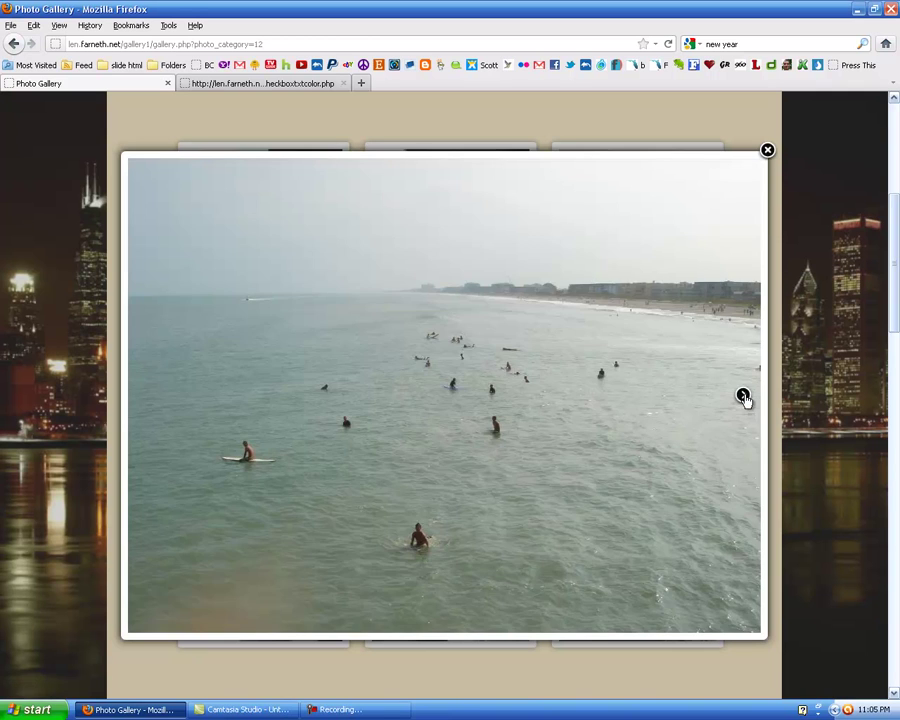
click(743, 396)
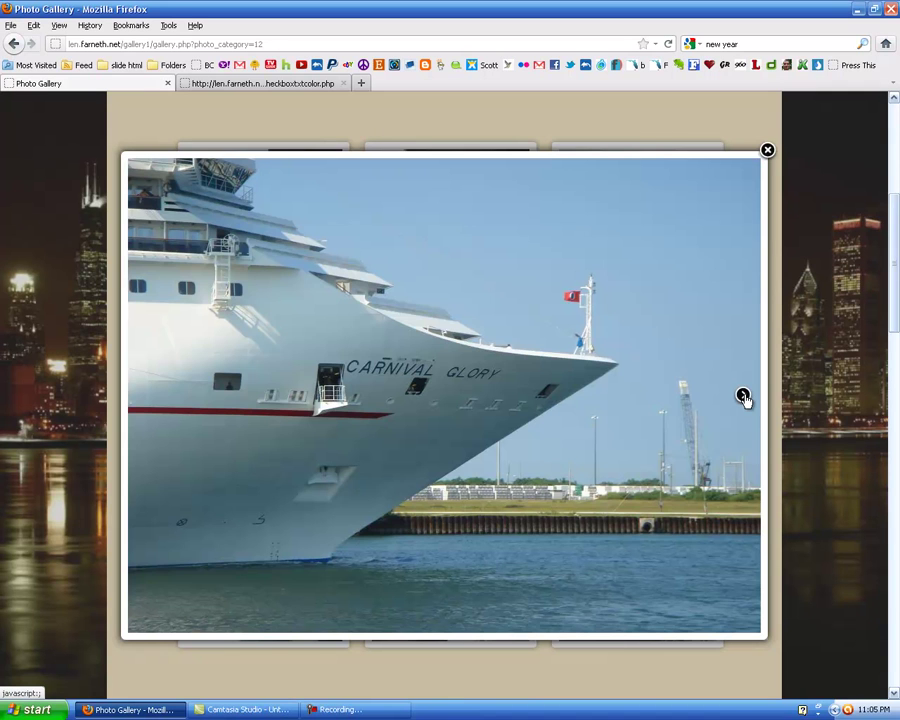
click(743, 396)
click(743, 396)
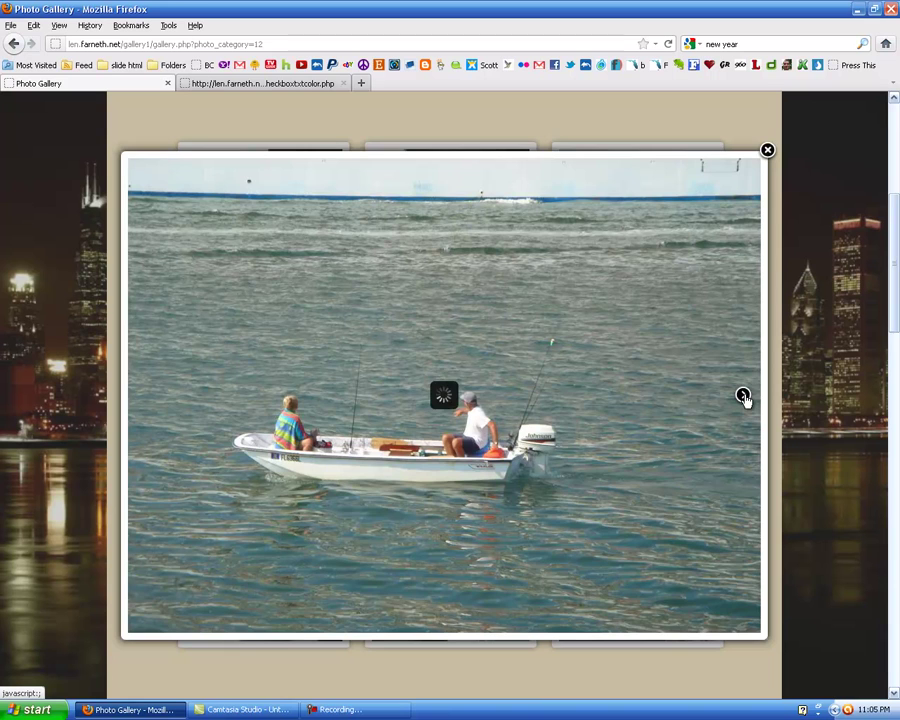
click(743, 396)
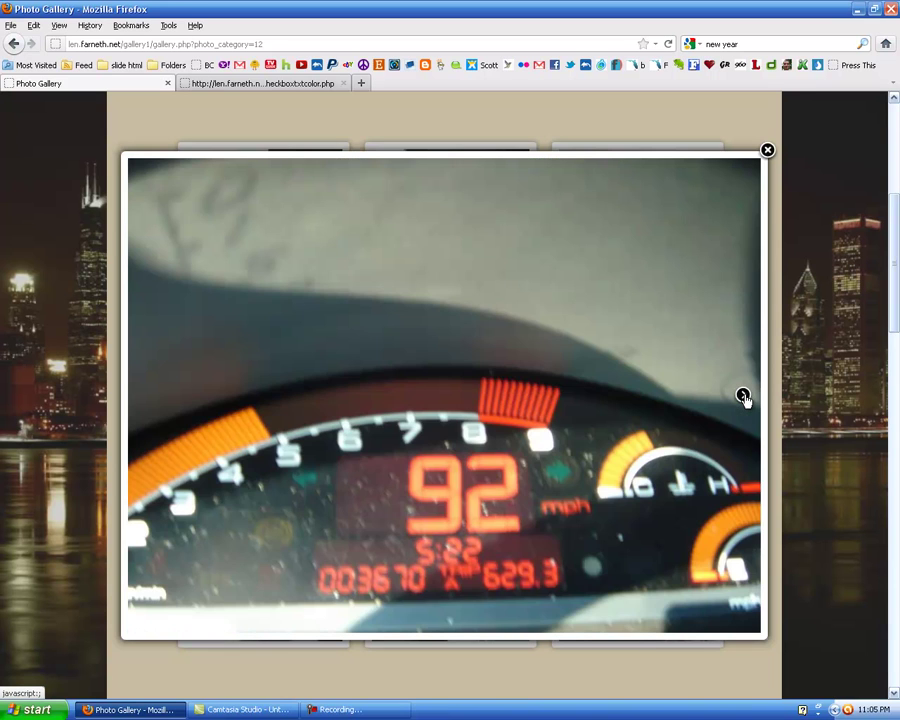
click(743, 396)
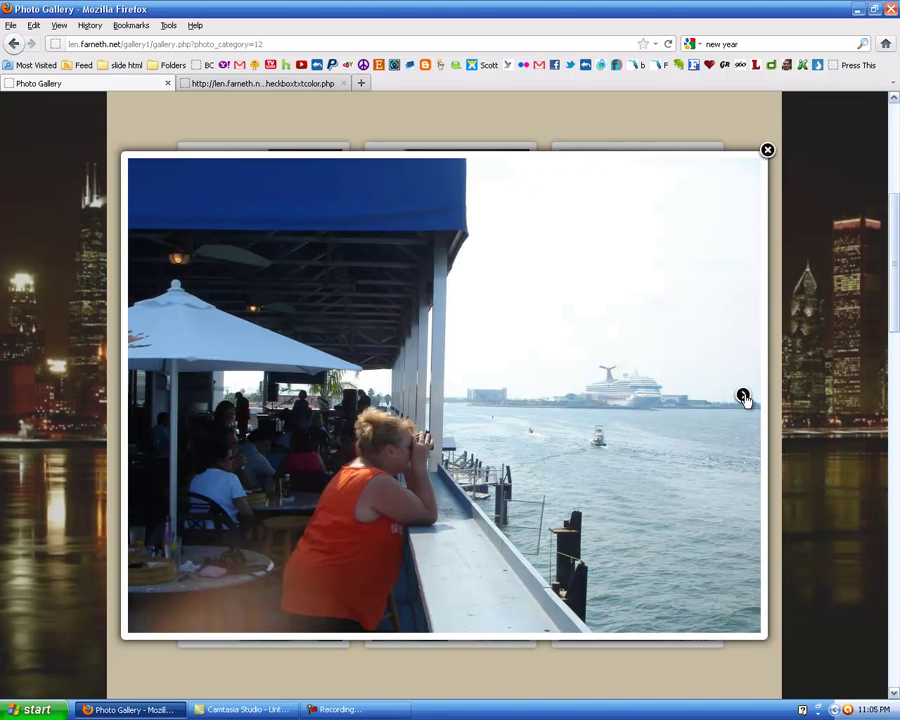
click(743, 397)
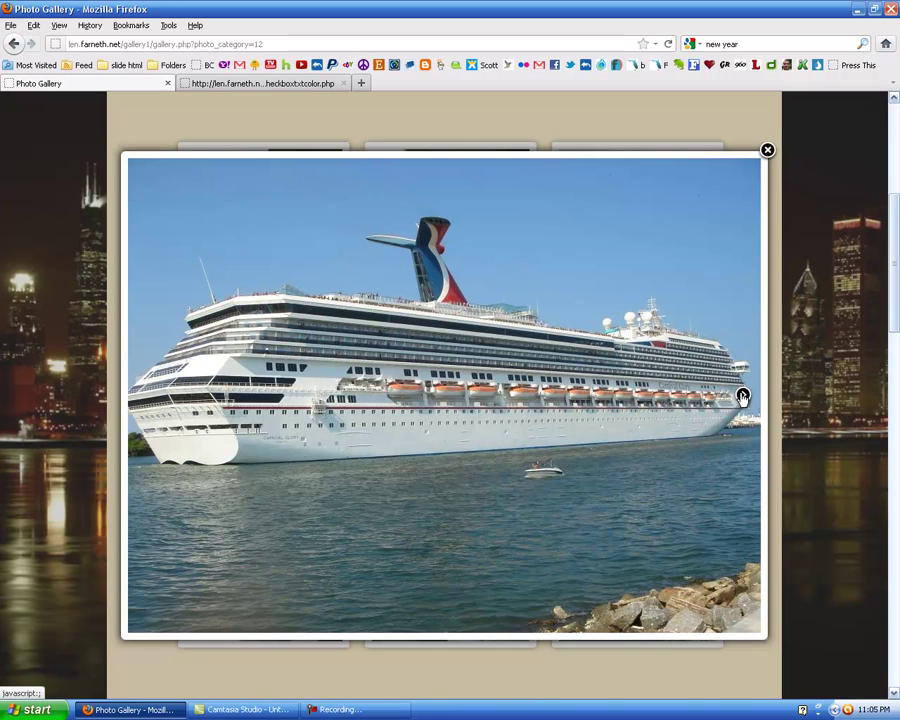
click(743, 397)
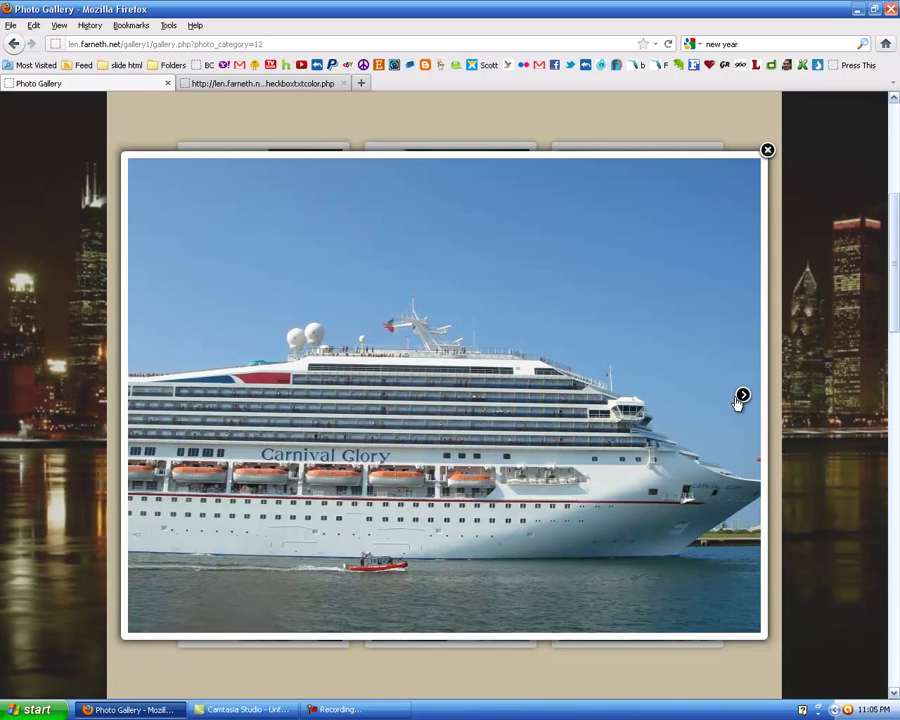
click(740, 399)
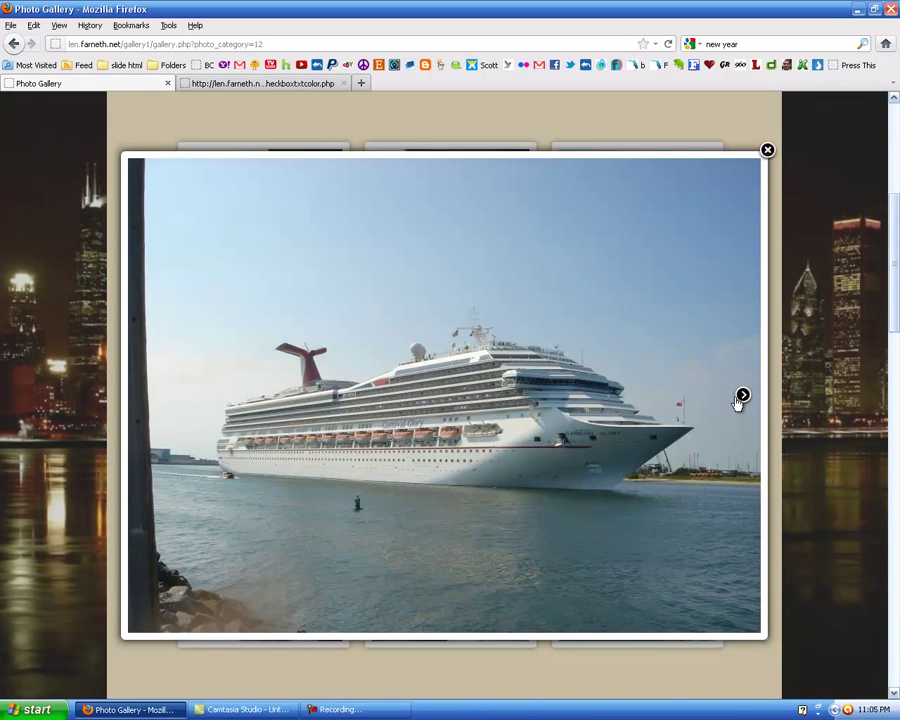
- Close the enlarged cruise ship photo, open the Shuttle Launch photo's detail page and look over its view and download options
click(770, 152)
drag(890, 215, 894, 440)
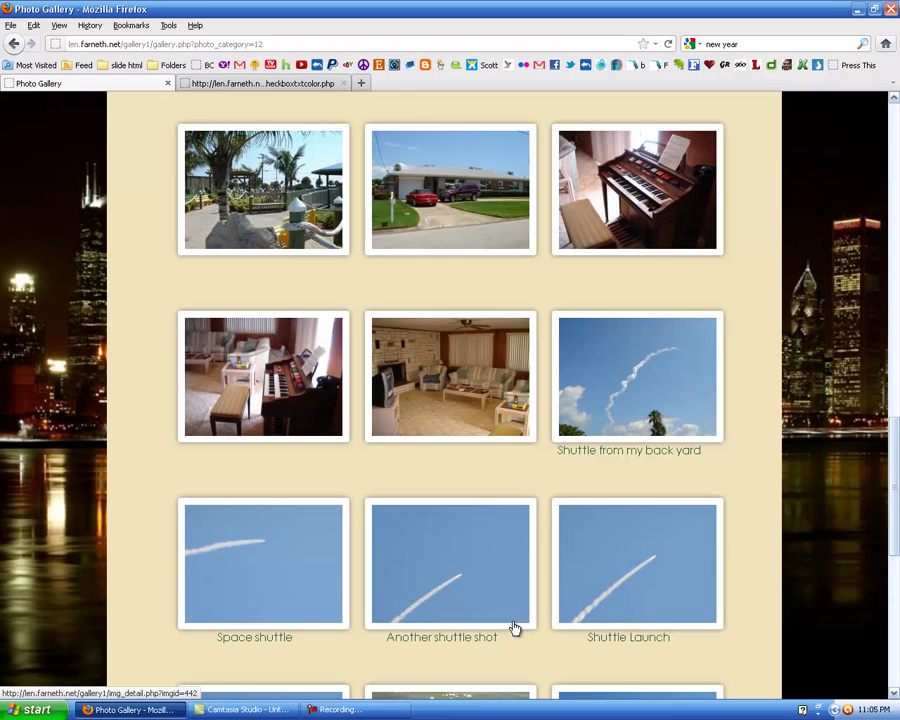
click(650, 645)
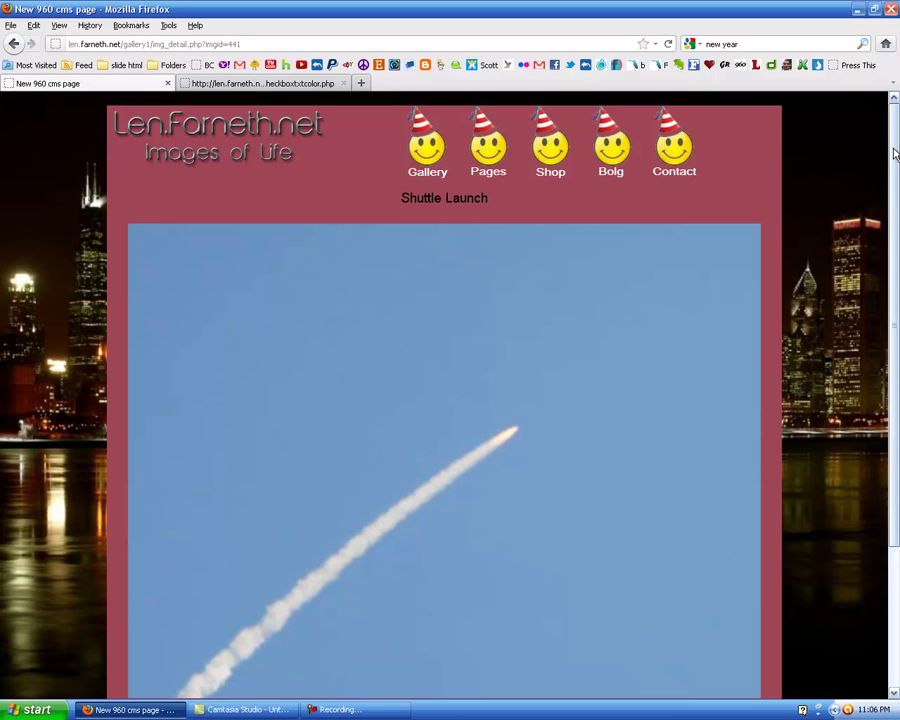
drag(893, 150, 878, 291)
scroll(878, 285, up, 3)
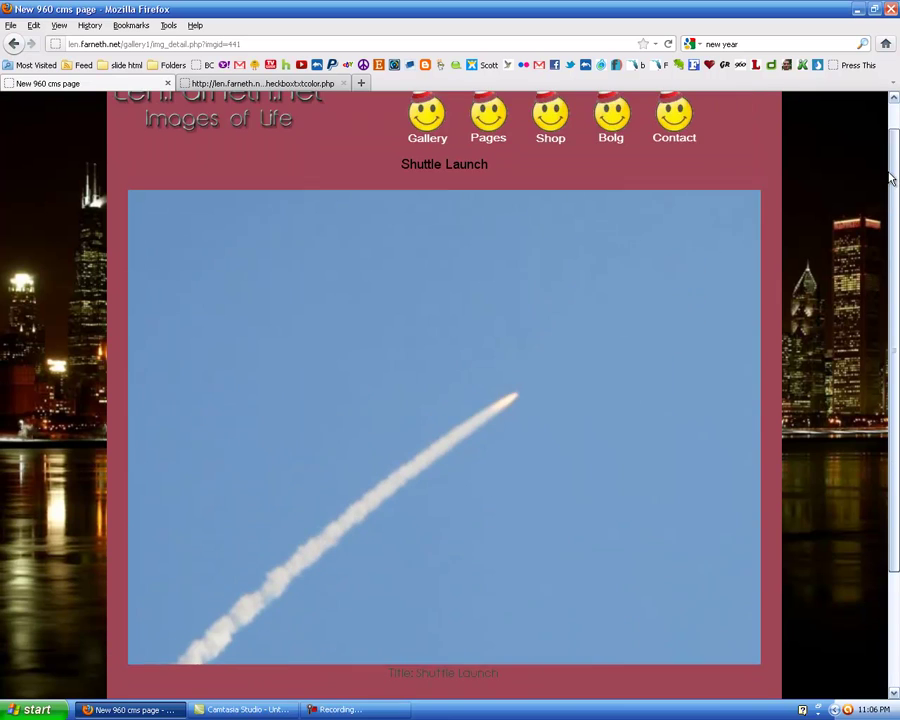
scroll(878, 270, down, 2)
scroll(878, 265, down, 1)
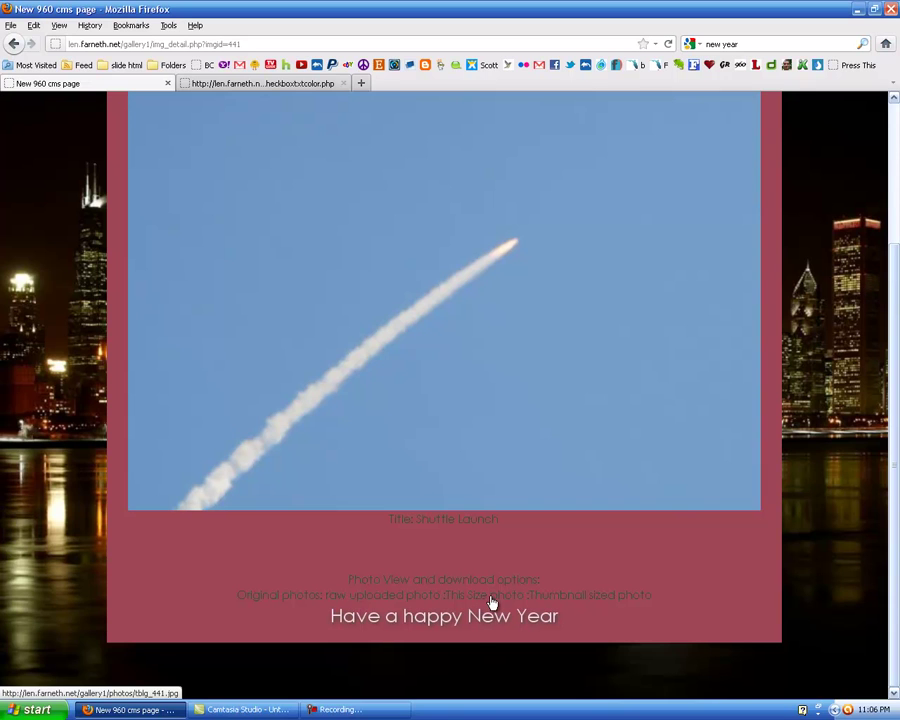
- In the administrator's text color page, set the main body text and Color Links to the pale green d0eddd and submit the update
click(298, 83)
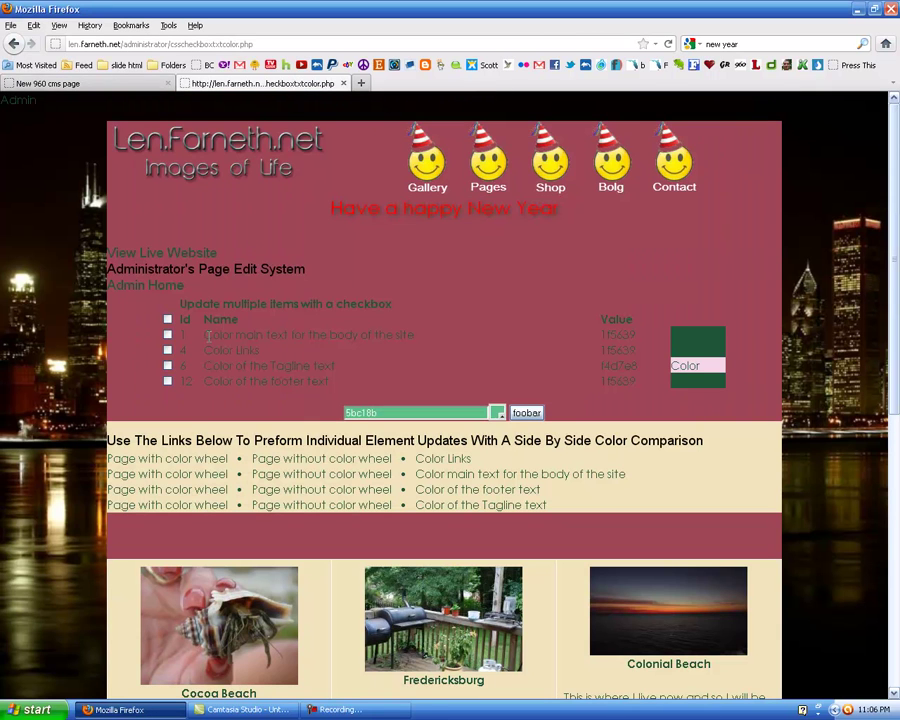
click(166, 337)
click(167, 351)
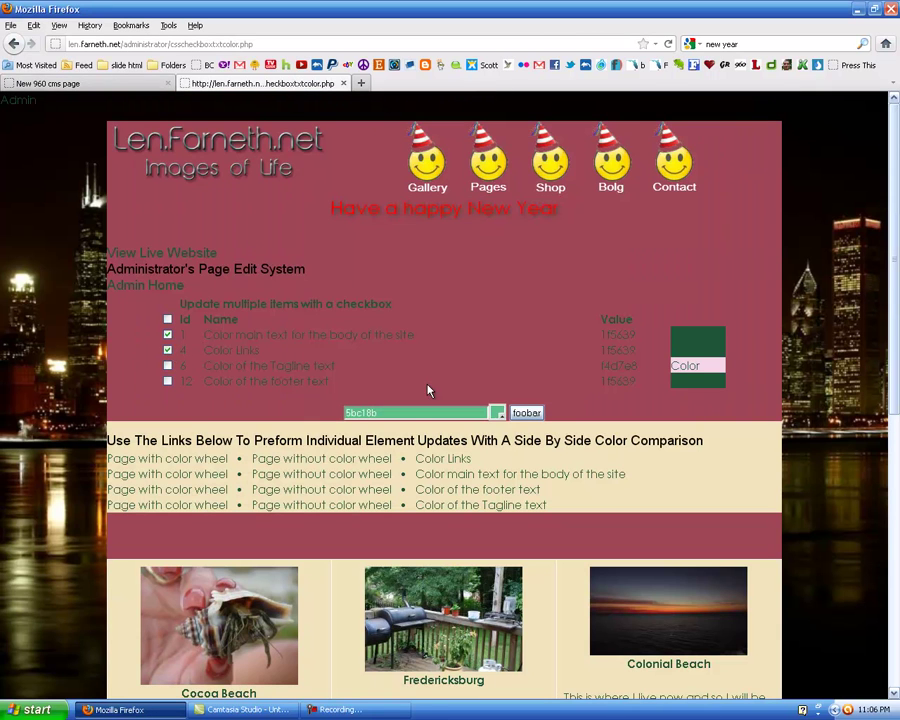
click(498, 413)
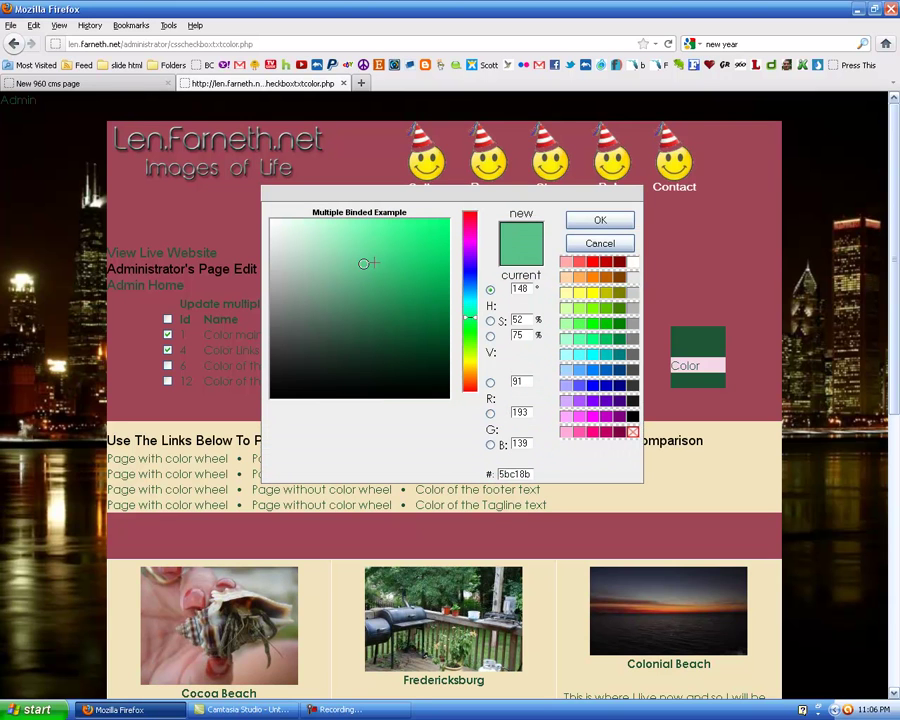
drag(363, 264, 290, 231)
click(600, 219)
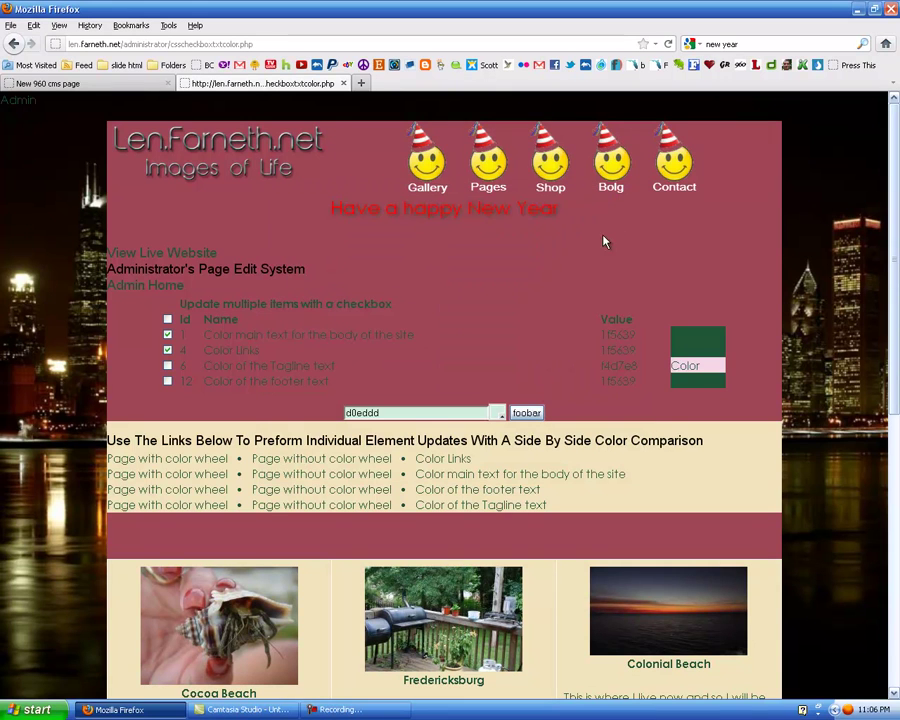
click(530, 412)
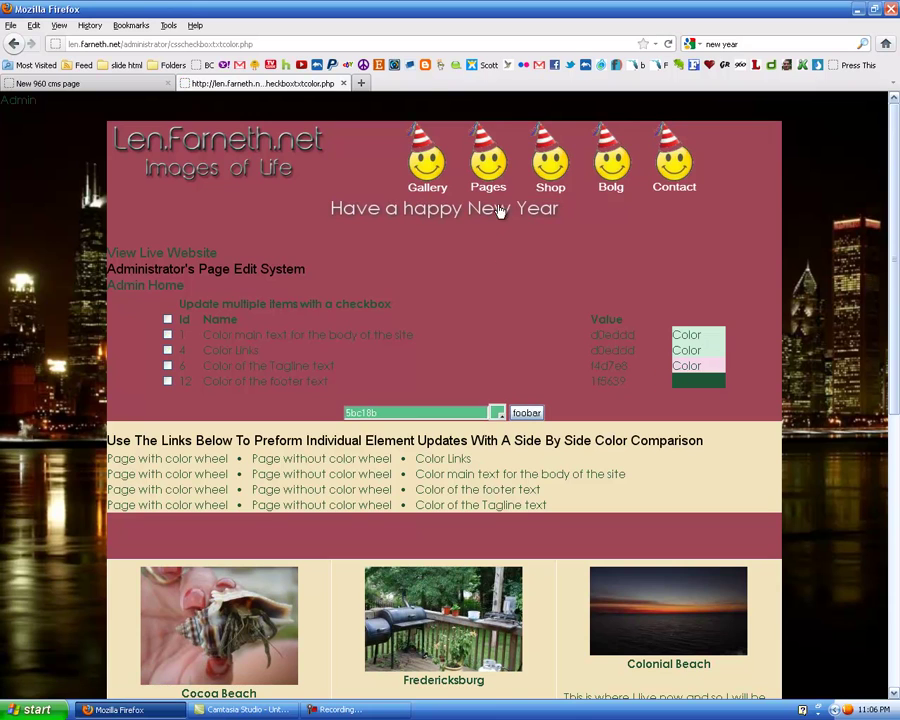
- Back on the Shuttle Launch detail page, view the thumbnail sized photo and the This Size photo, returning to the page after each
click(120, 84)
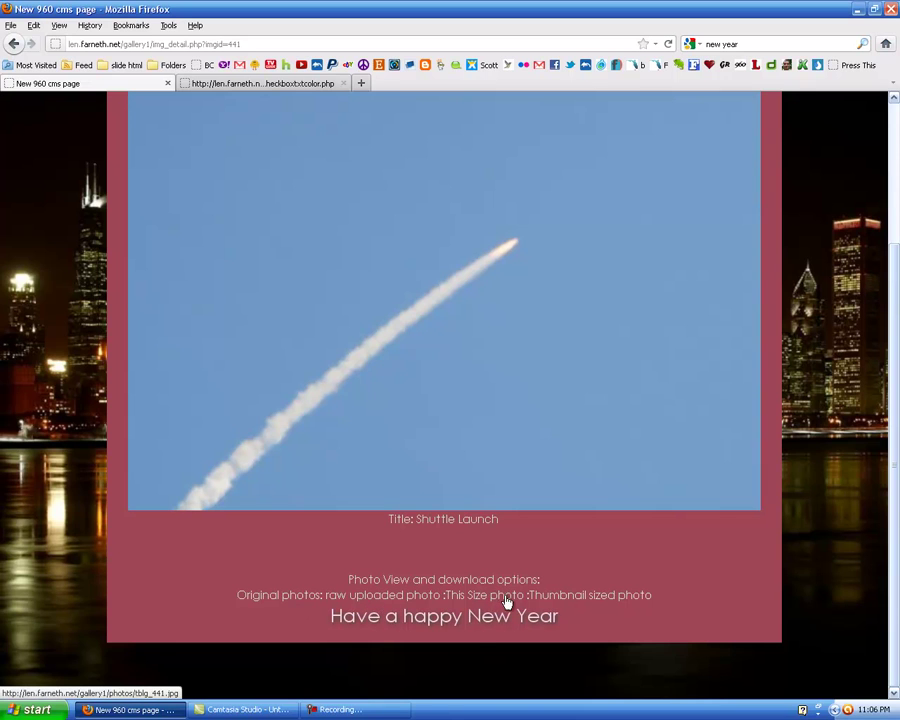
click(622, 598)
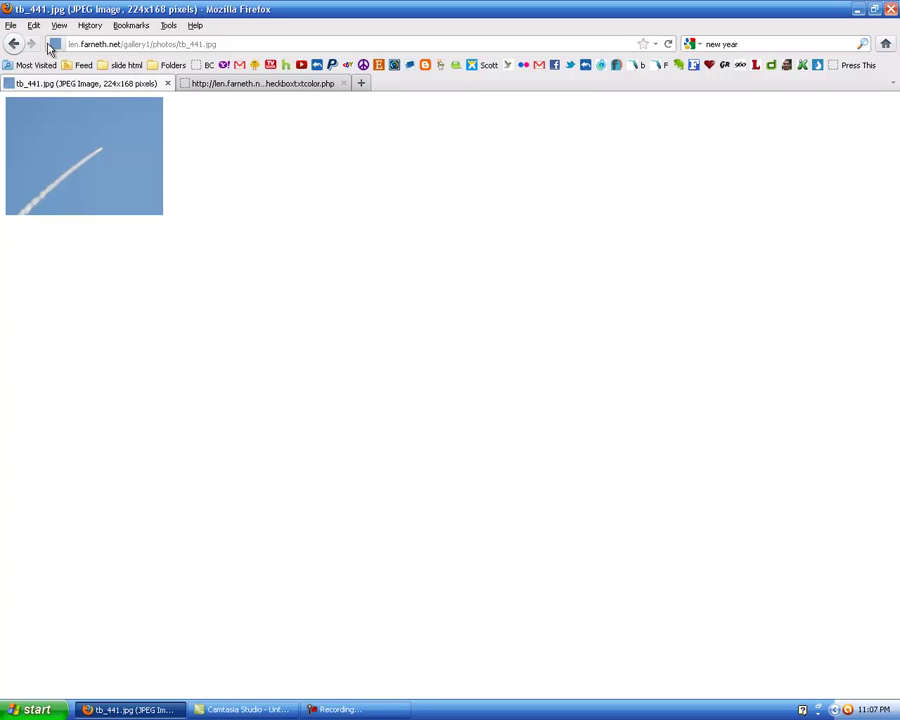
click(14, 45)
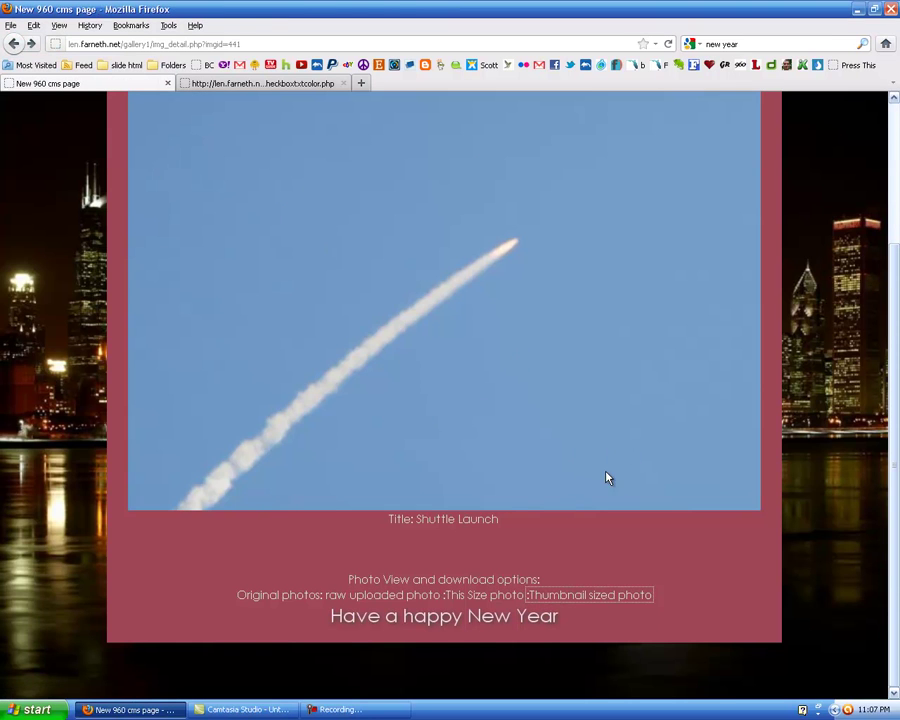
click(492, 599)
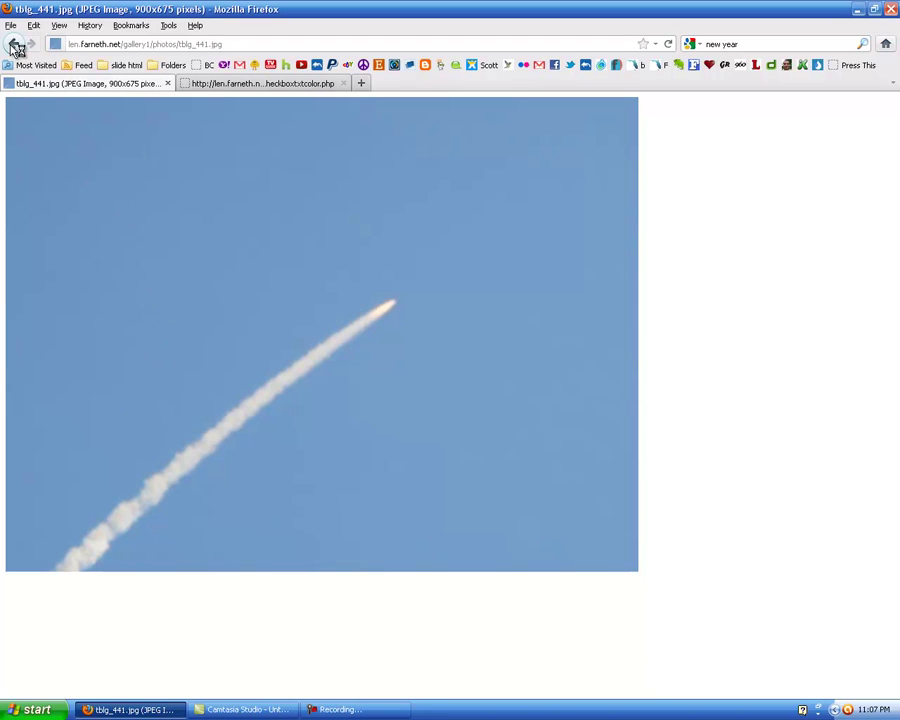
click(345, 709)
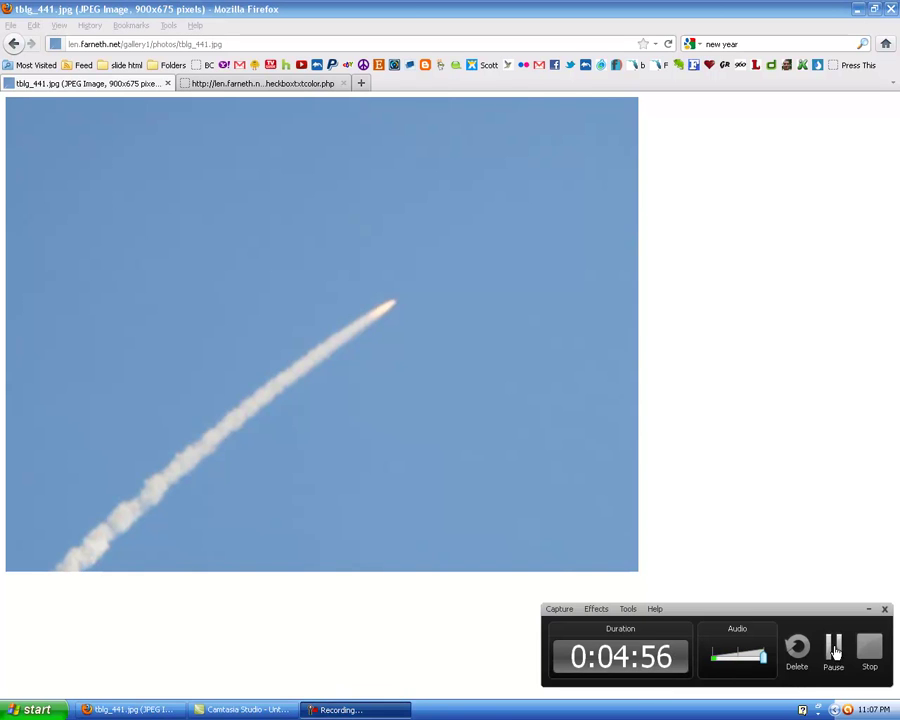
click(835, 650)
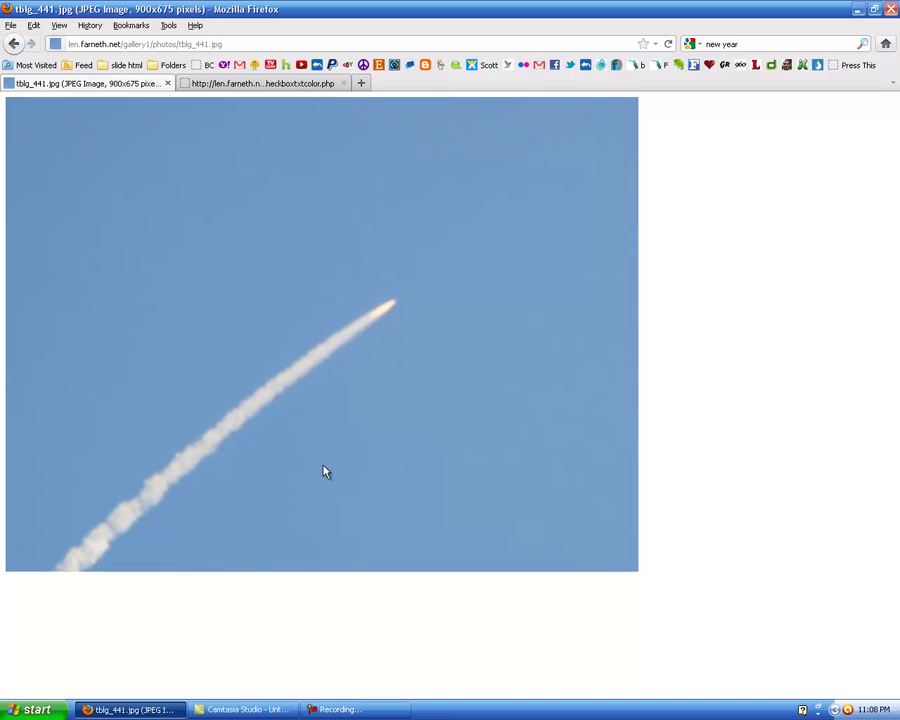
click(13, 43)
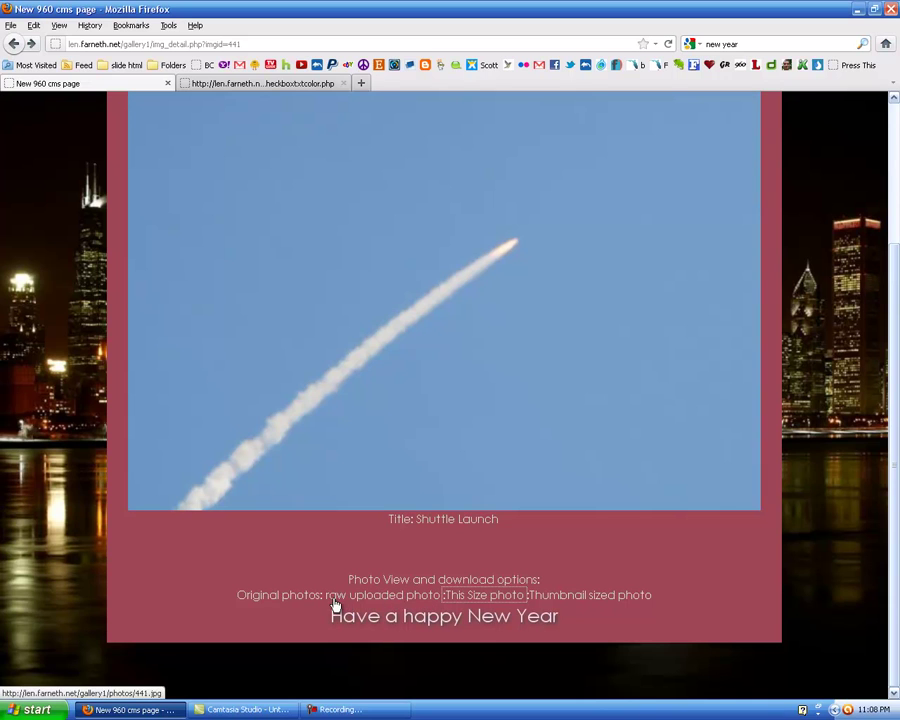
- View the raw uploaded Shuttle Launch photo at full size with its image options, and return to the start of the Cocoa Beach gallery
click(386, 596)
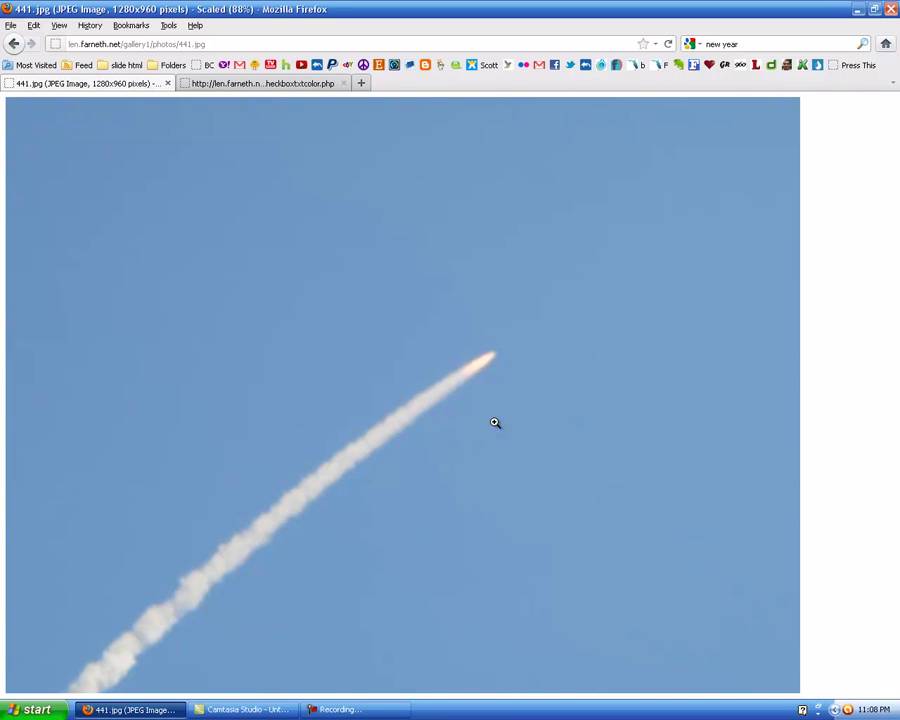
click(591, 439)
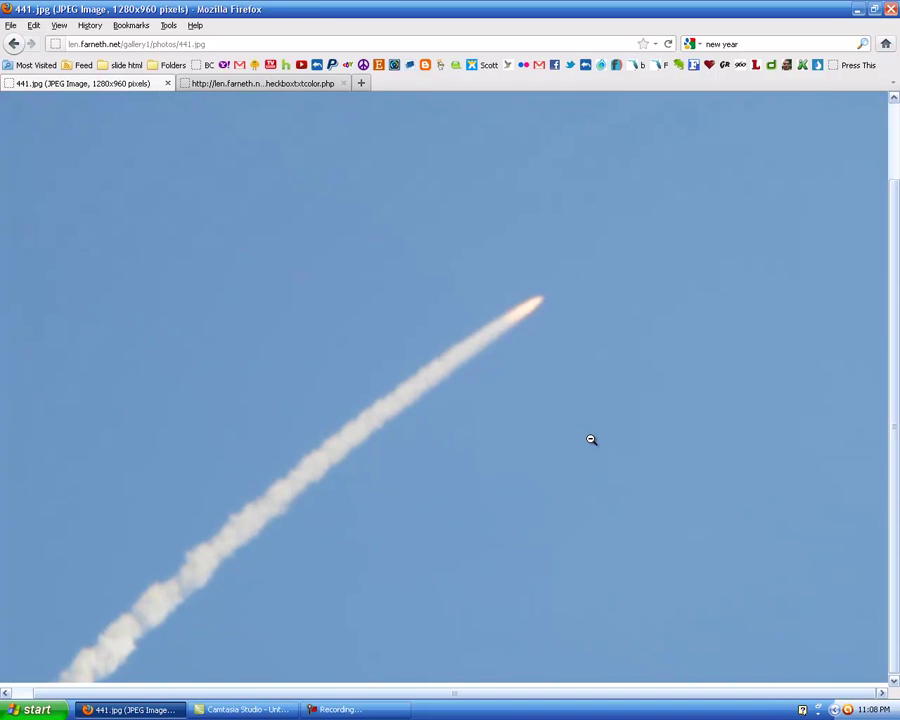
right_click(574, 399)
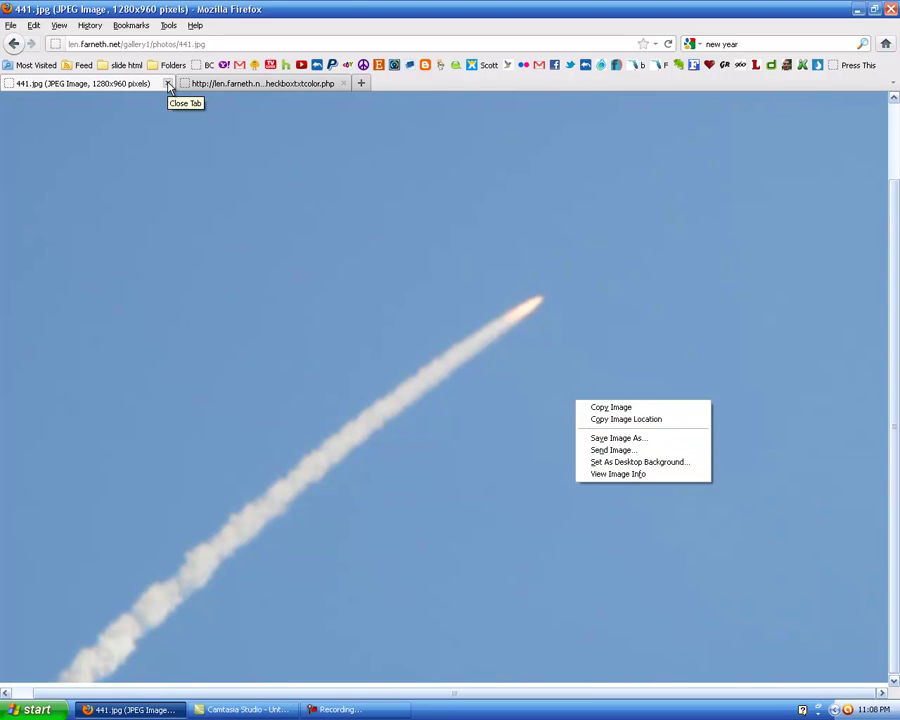
click(14, 45)
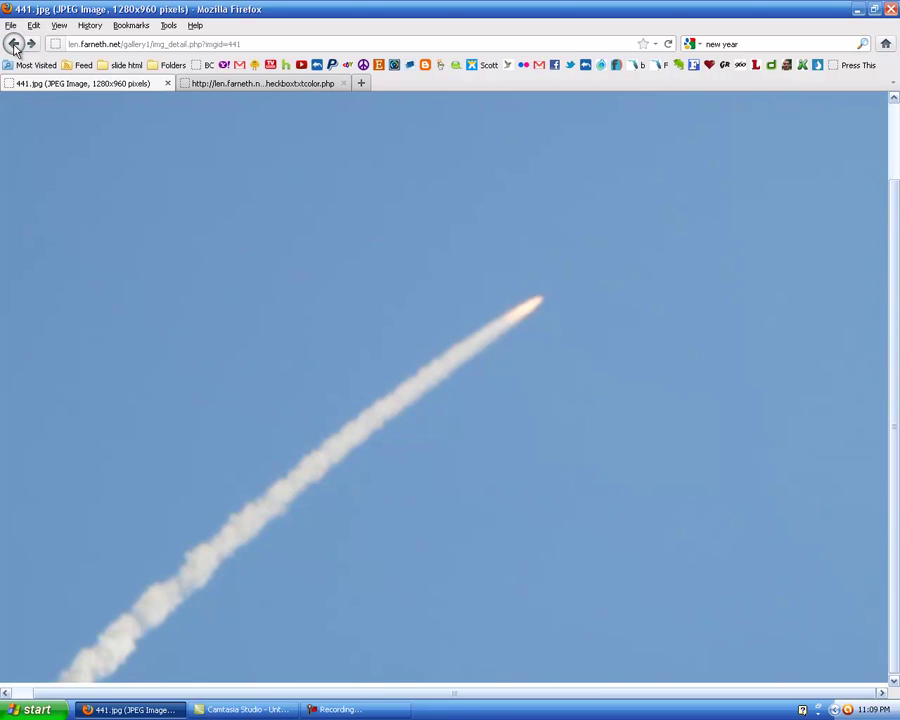
click(14, 45)
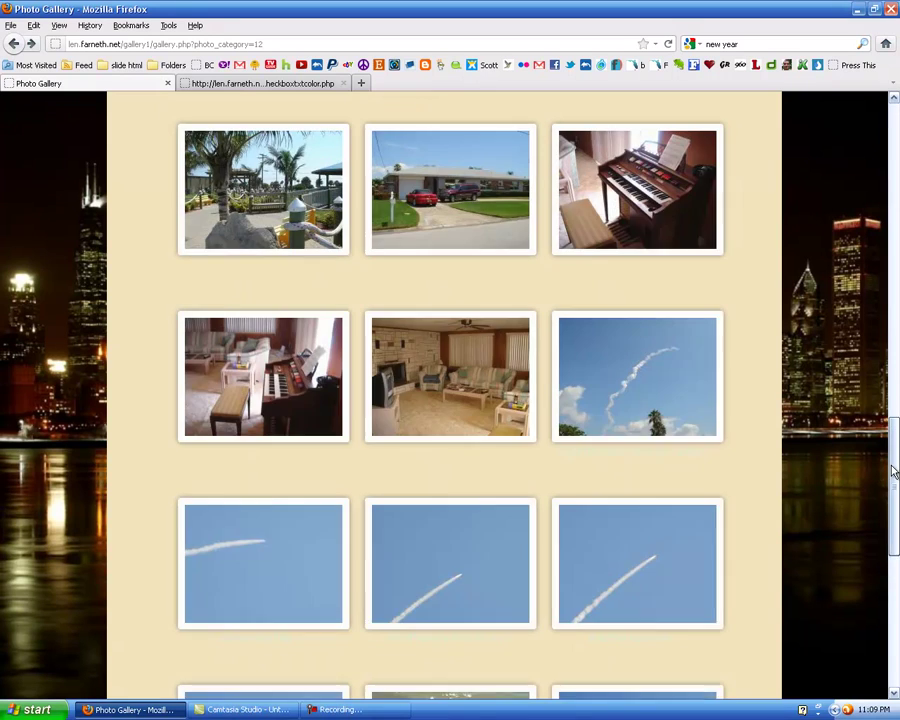
drag(891, 468, 897, 130)
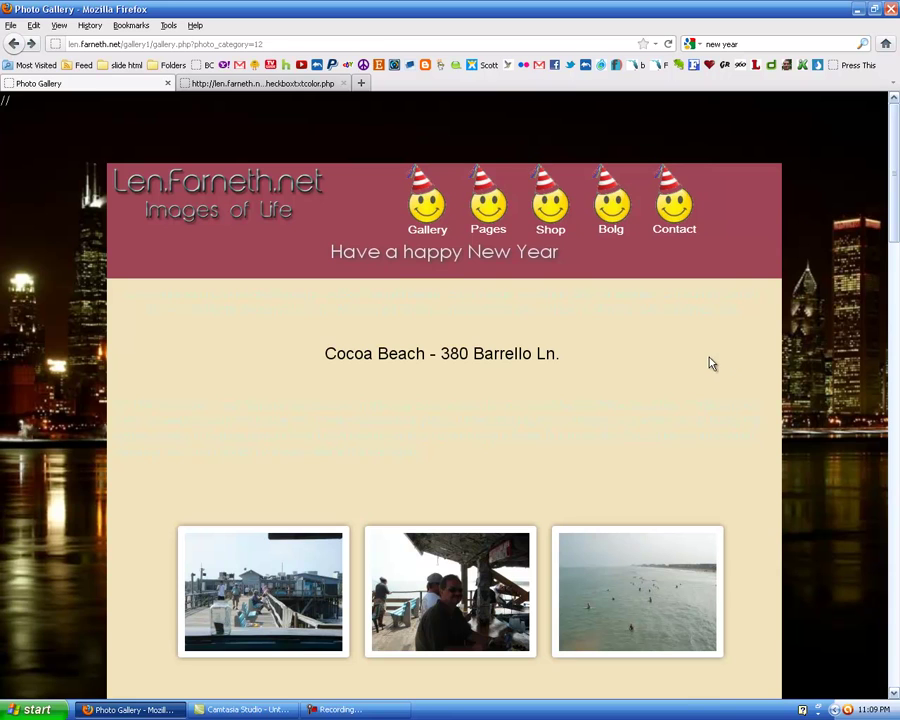
- Go through Admin Home to the Image Gallery Admin System and open the form for a new gallery category
click(308, 86)
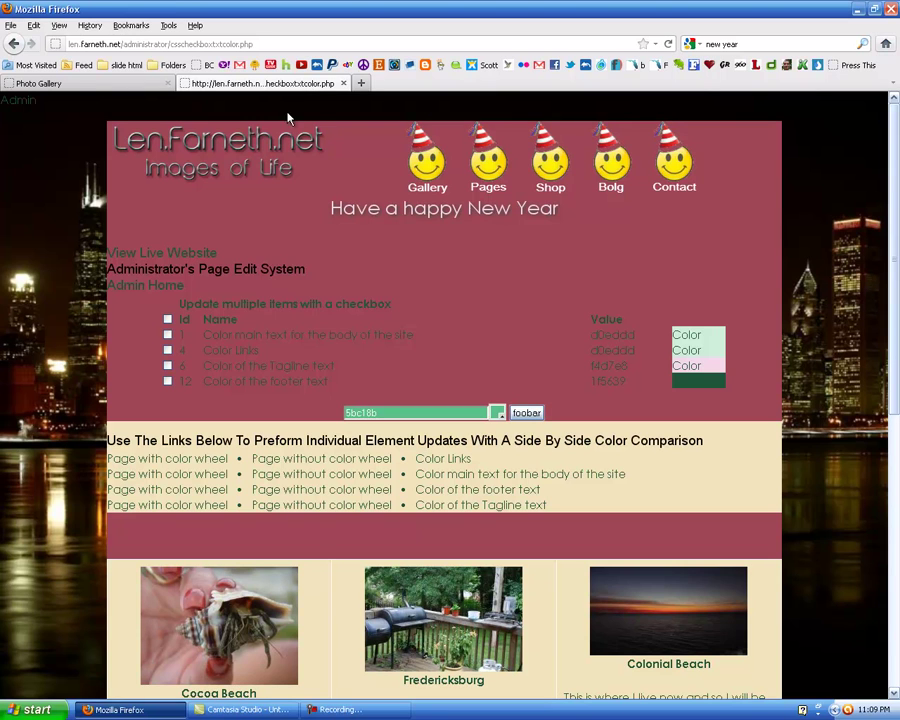
click(170, 289)
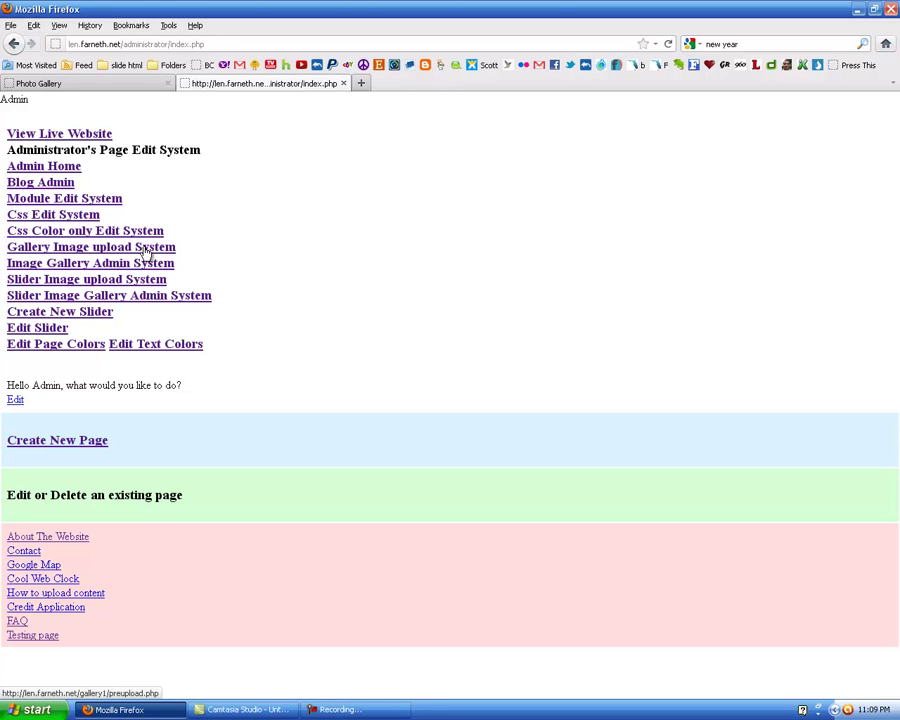
click(152, 265)
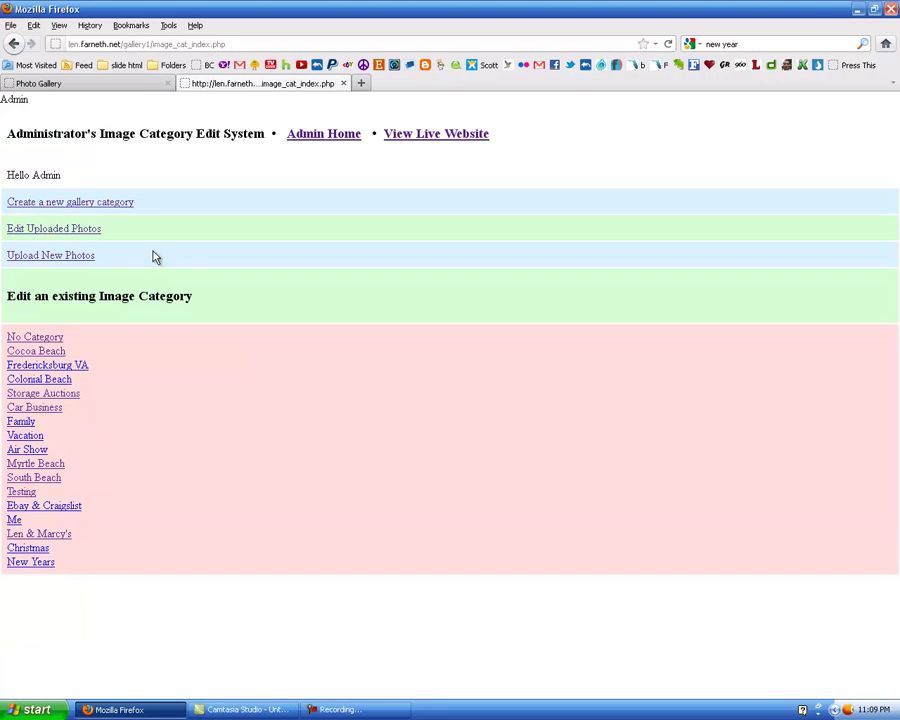
click(118, 207)
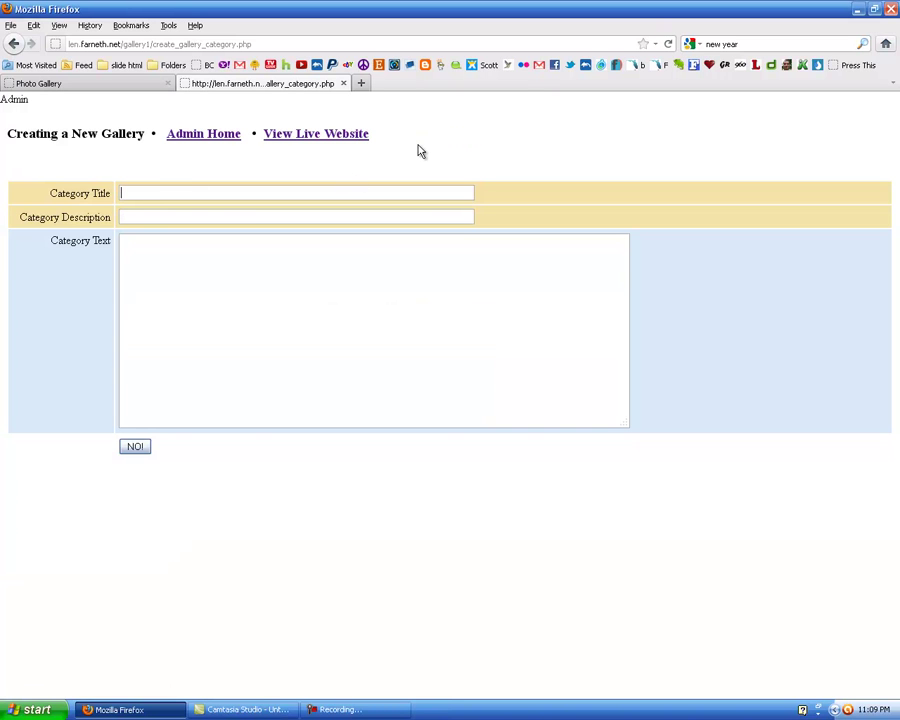
- Create a gallery category with title and description "Beer Cans" and category text "These are beer cans"
text(Beer)
text(Bee)
text(r Cn)
text(ans)
click(169, 251)
text(Thes are be)
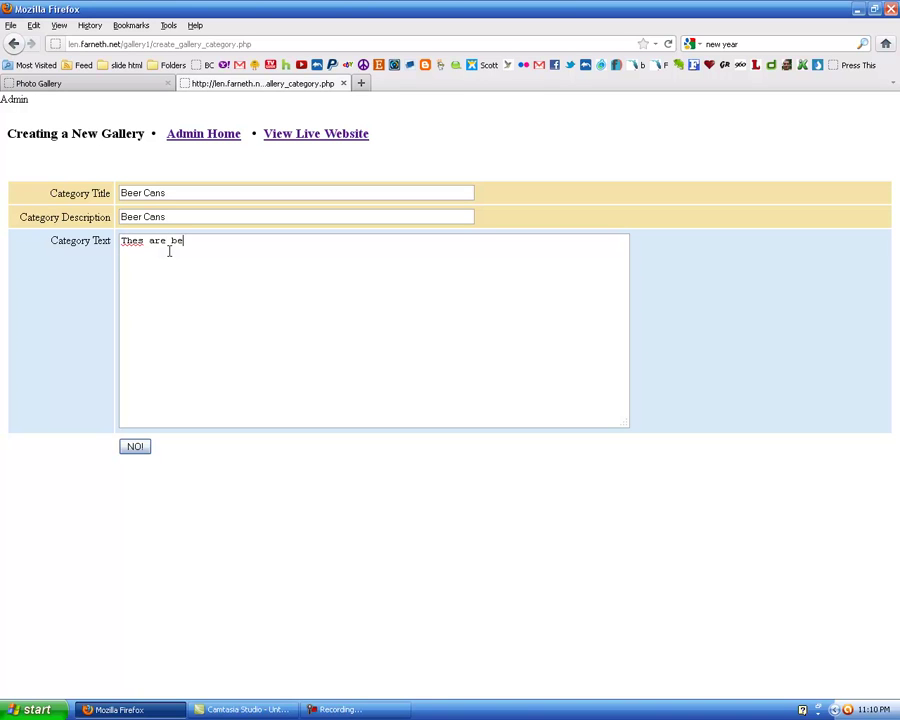
text(er cans)
click(143, 242)
text(e)
click(144, 446)
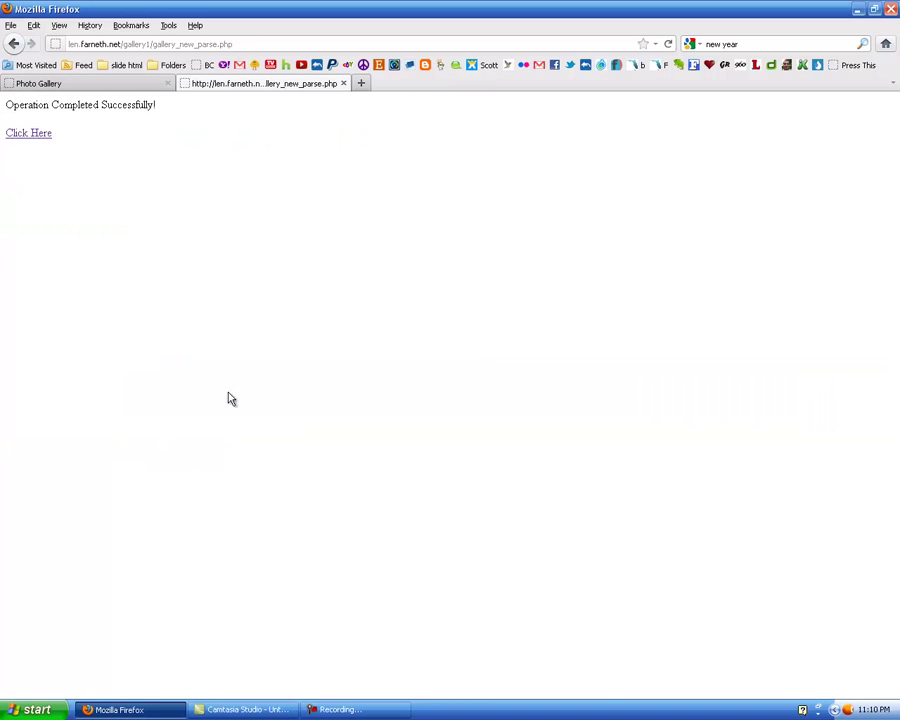
- Return to the Image Gallery Admin System, review the Beer Cans category's edit page and go back to the category list
click(36, 134)
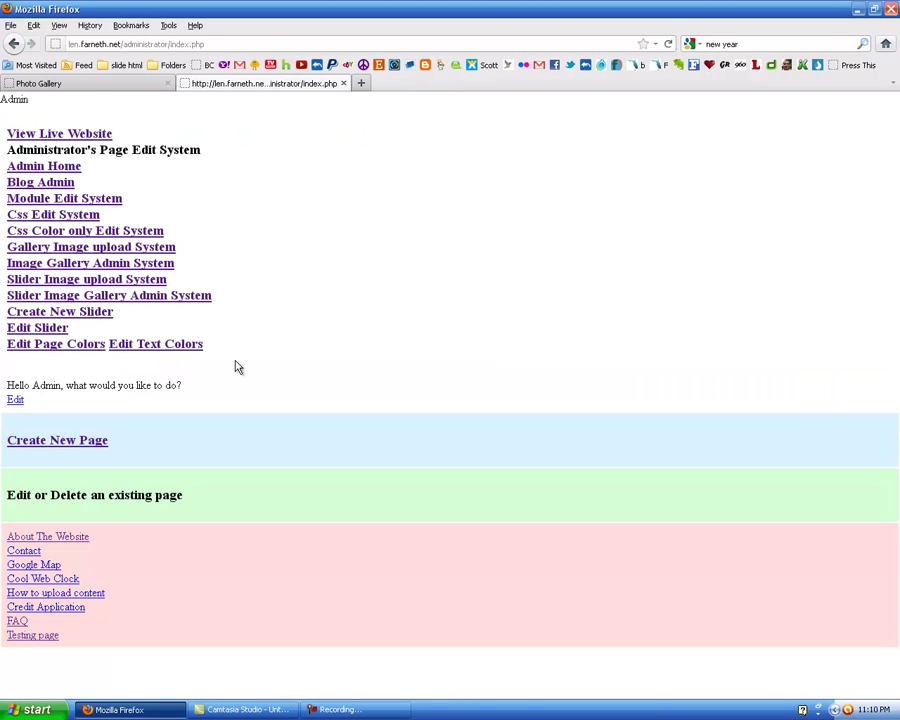
click(162, 266)
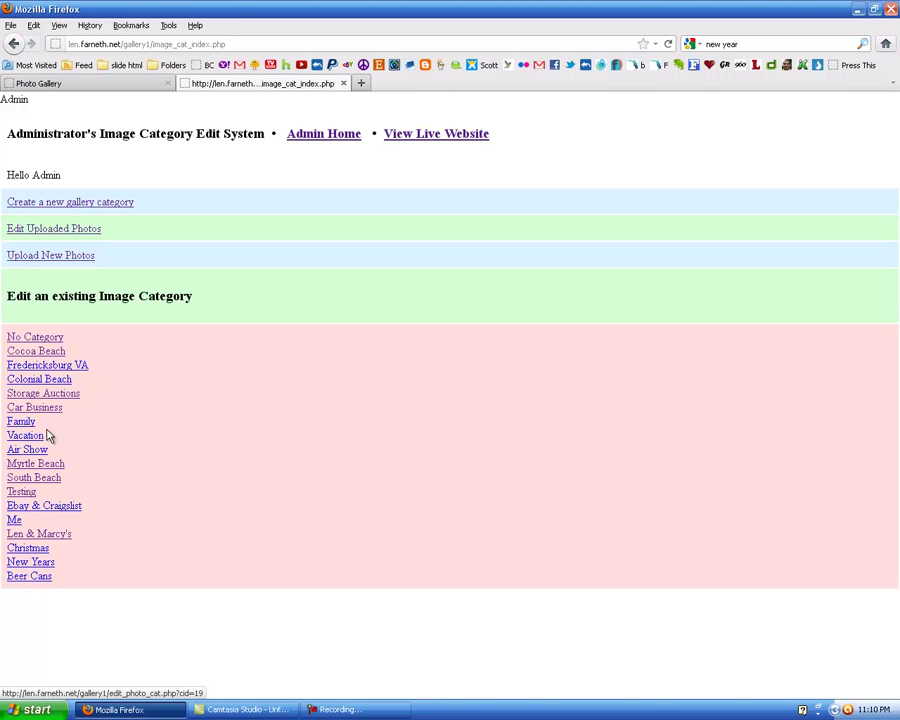
click(30, 577)
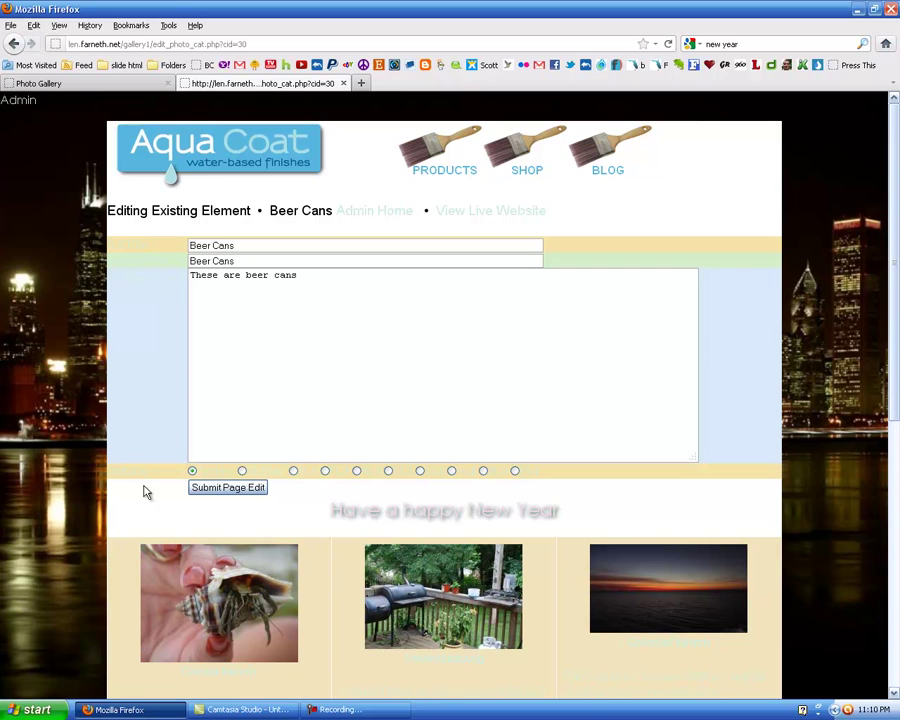
click(14, 44)
- Go by way of the uploaded photos page to the photo uploader and select Beer Cans as the upload category
click(89, 231)
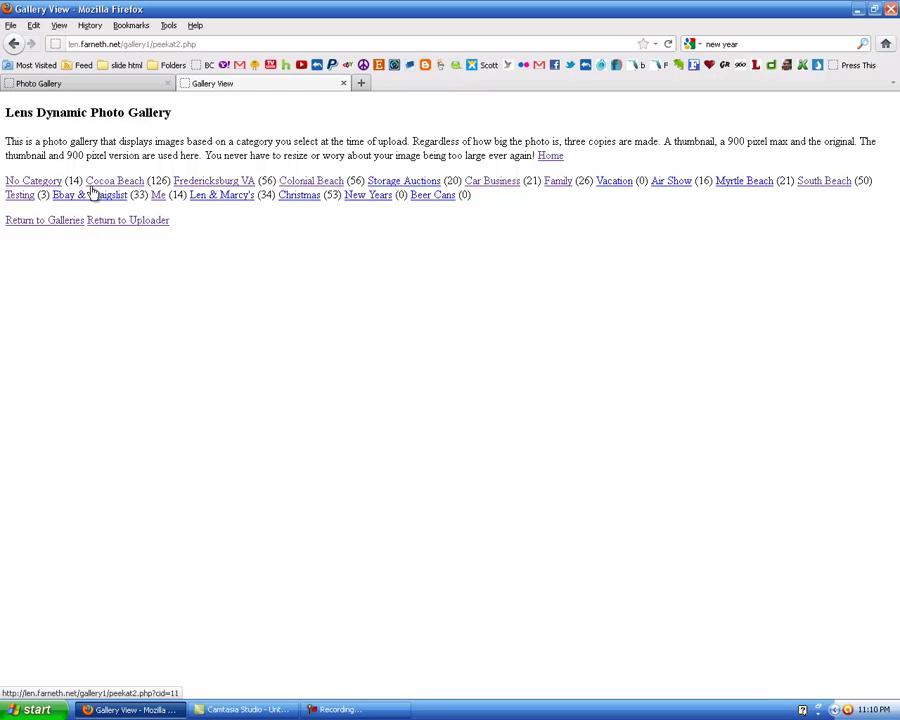
click(145, 221)
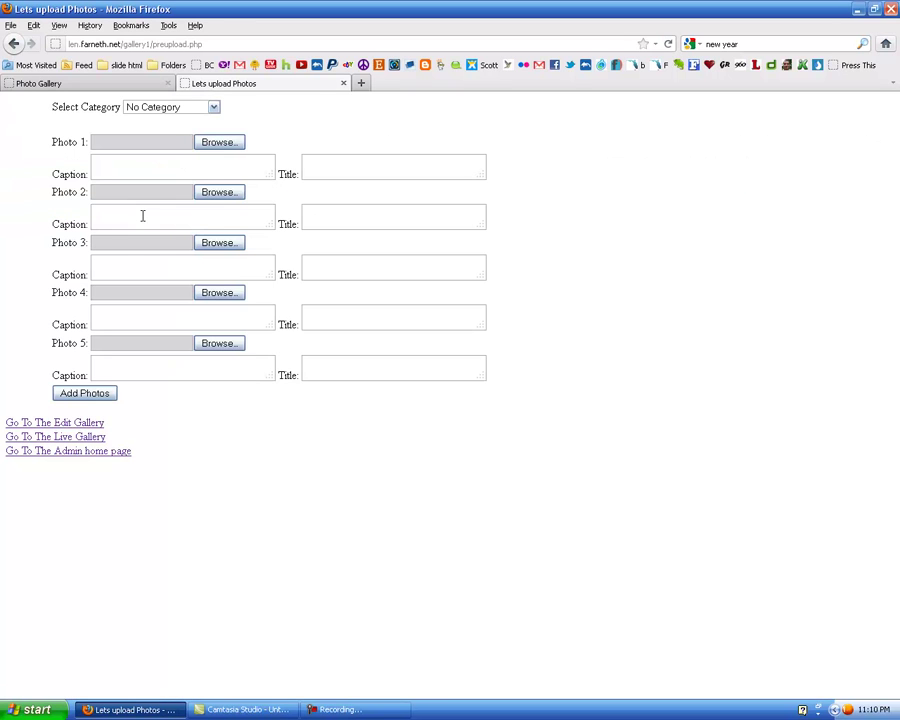
click(214, 108)
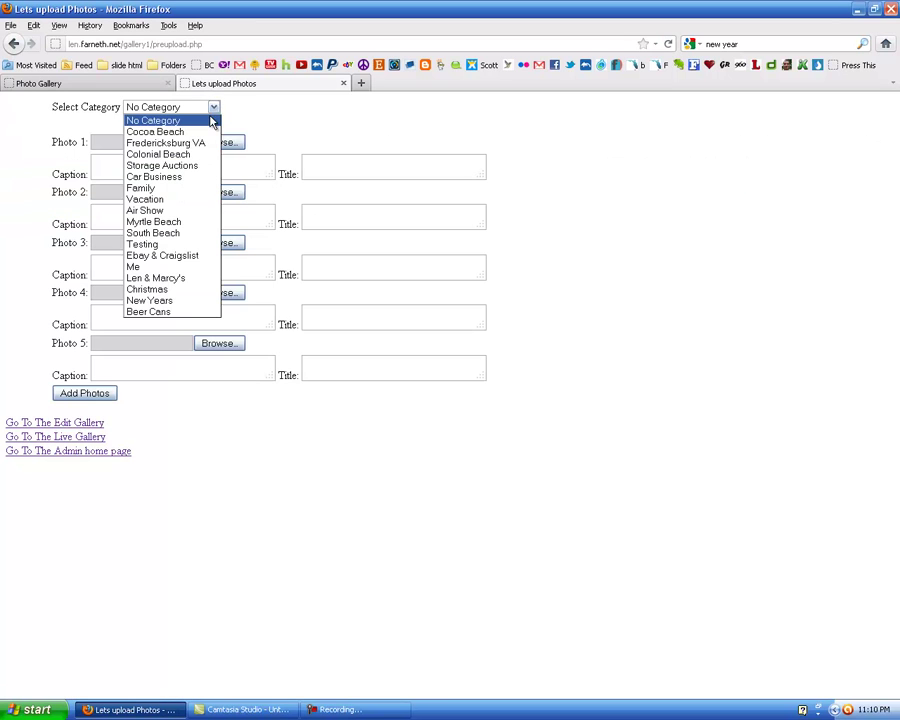
click(162, 313)
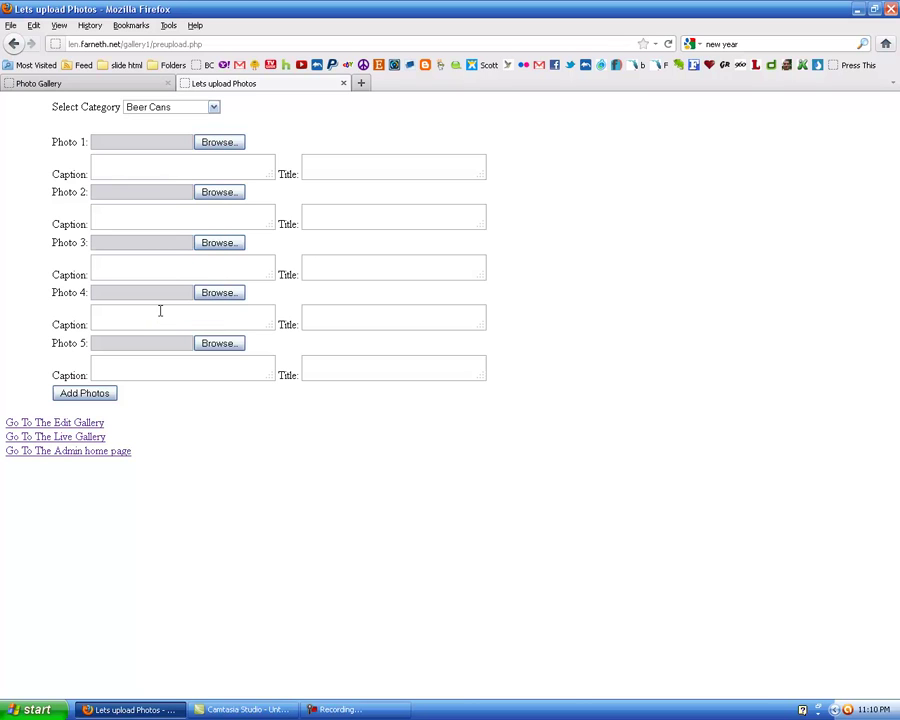
- Browse for Photo 1's file, going up to the C: drive and into the Beer folder under Images Cart
click(233, 143)
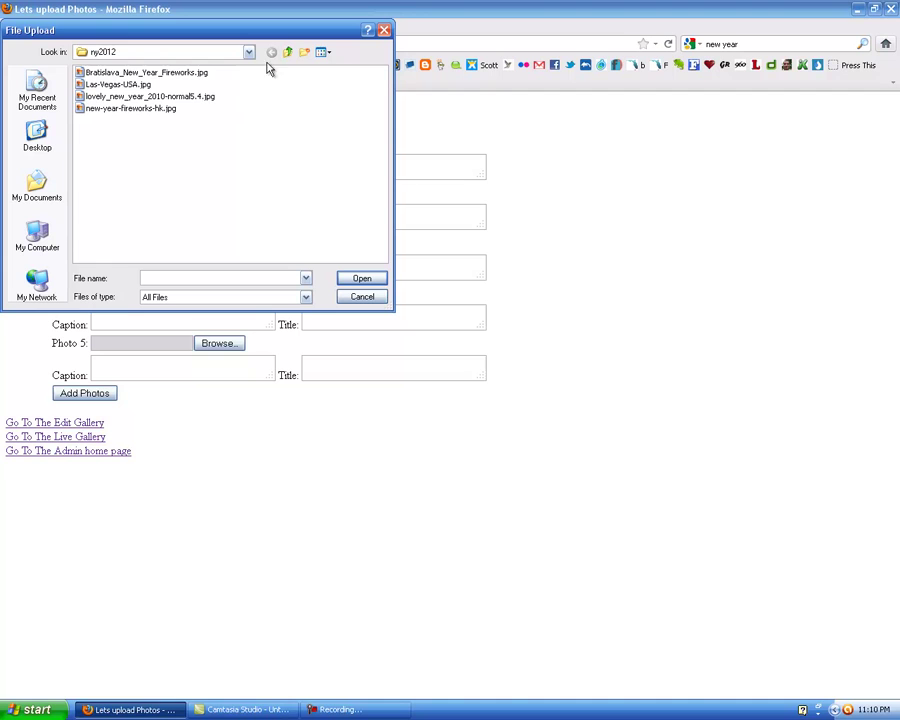
click(289, 53)
click(289, 53)
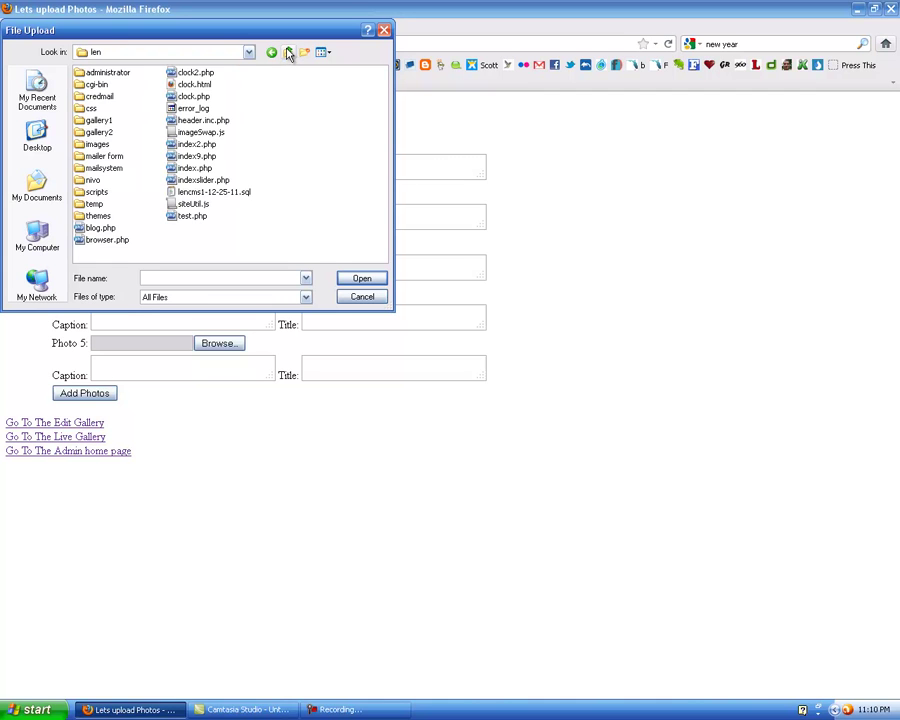
click(289, 53)
click(289, 53)
click(289, 53)
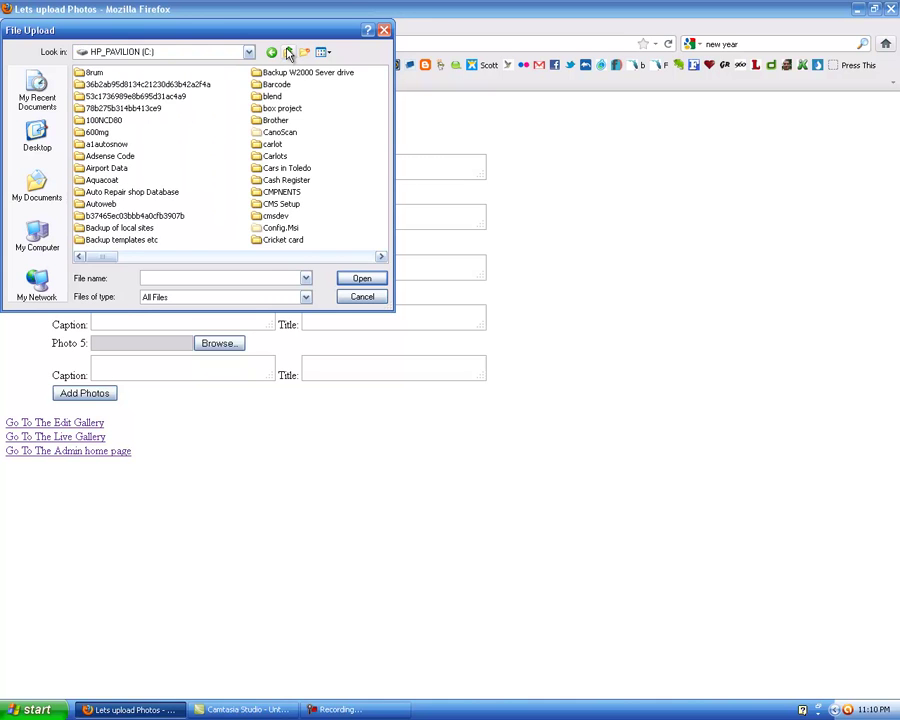
click(381, 257)
click(381, 257)
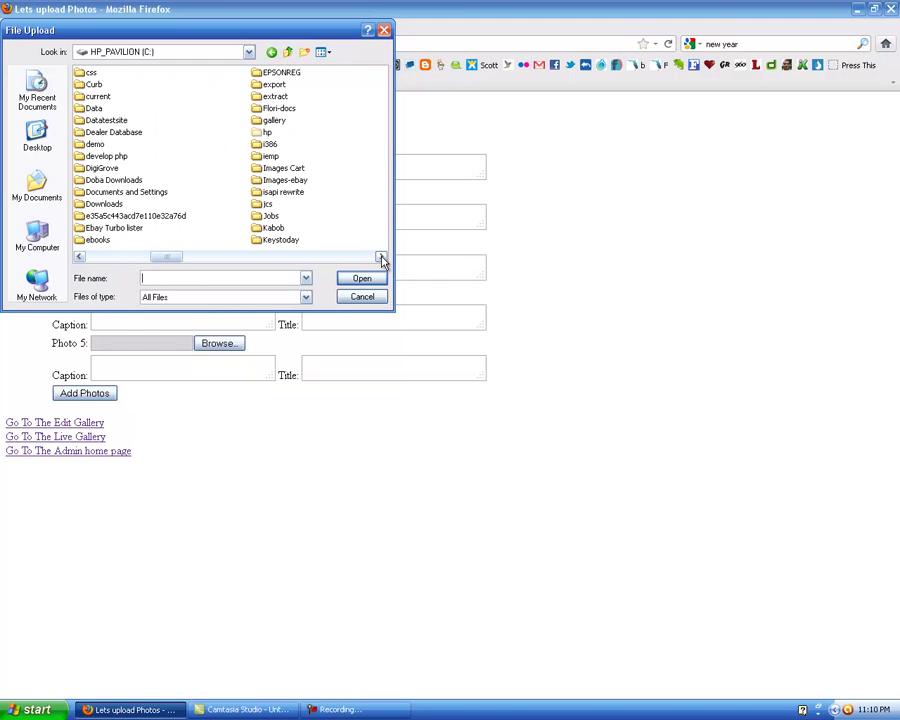
double_click(283, 172)
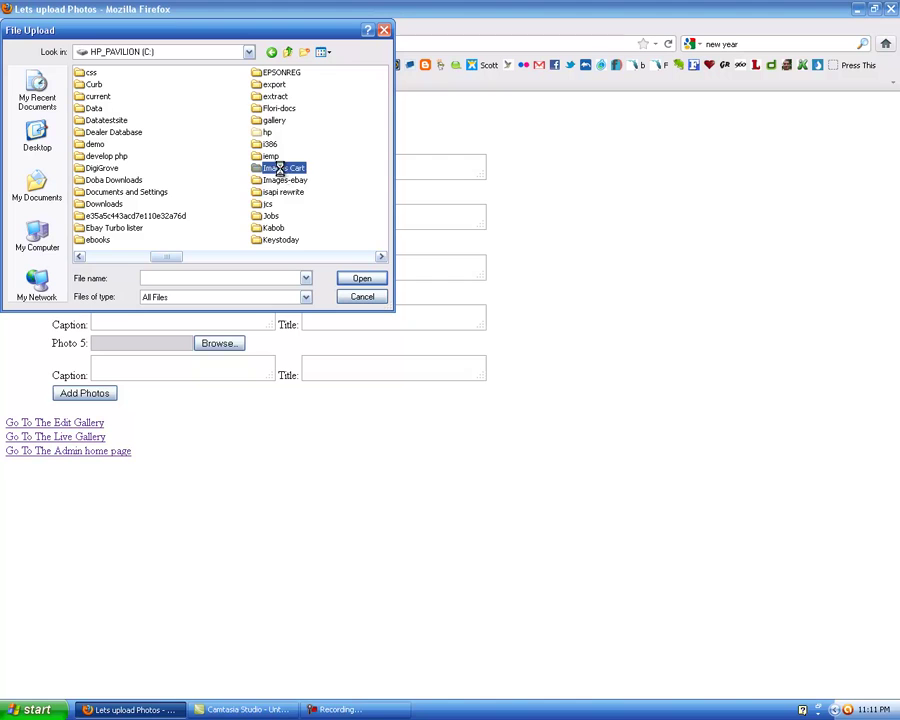
double_click(92, 73)
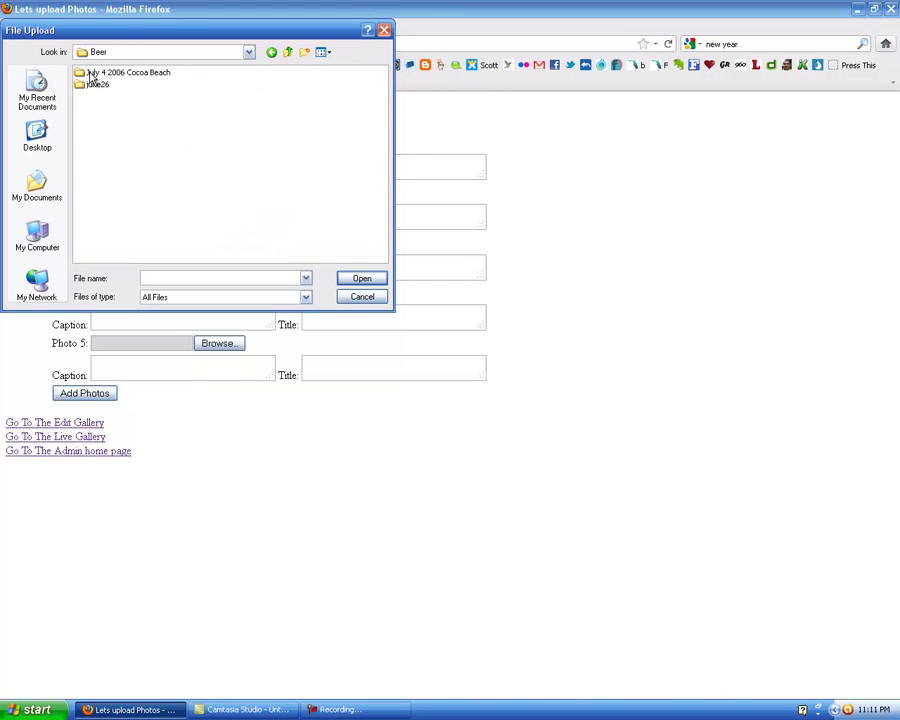
- Open the July 4 2006 Cocoa Beach folder and show its files as thumbnails
double_click(92, 73)
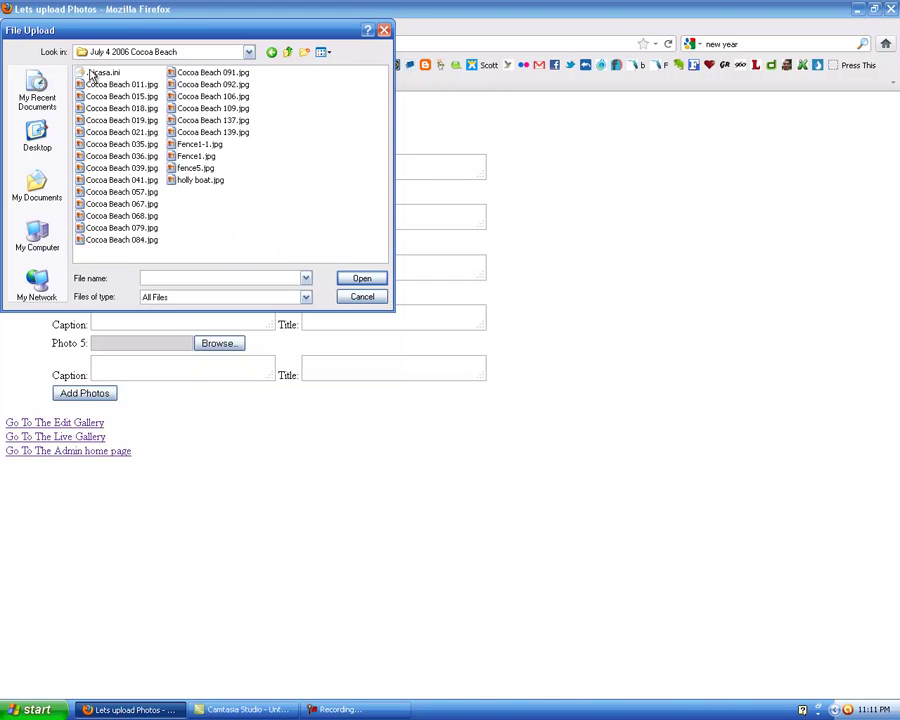
click(324, 52)
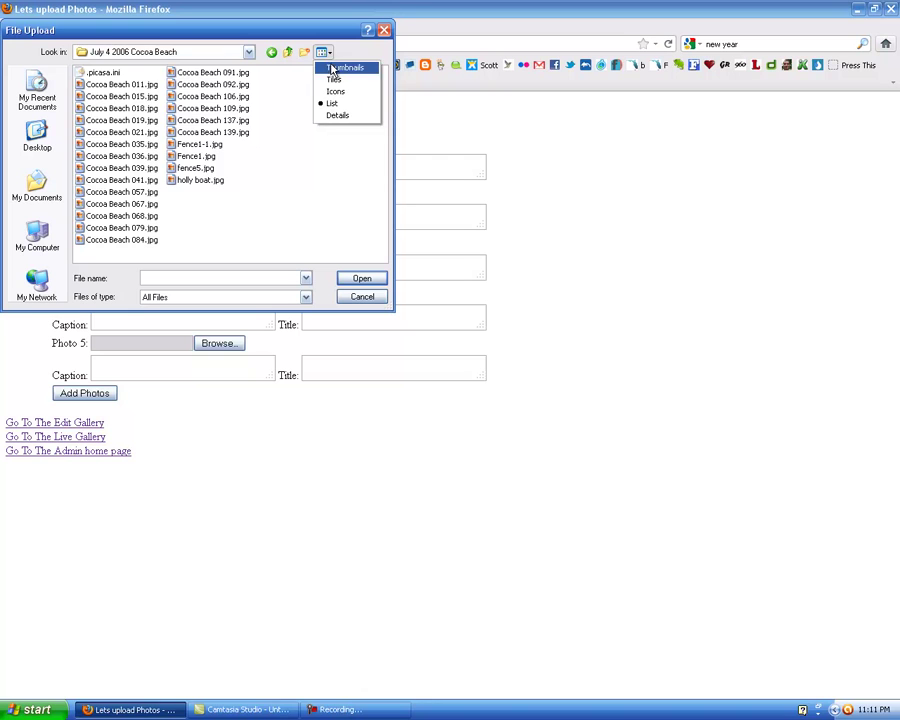
click(333, 68)
drag(377, 90, 385, 57)
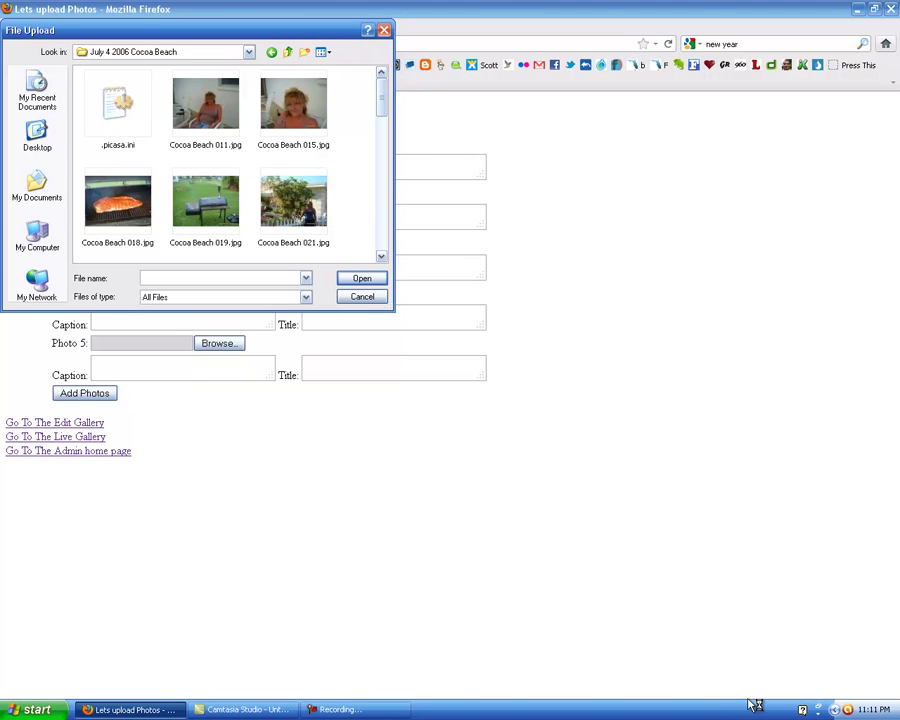
click(340, 709)
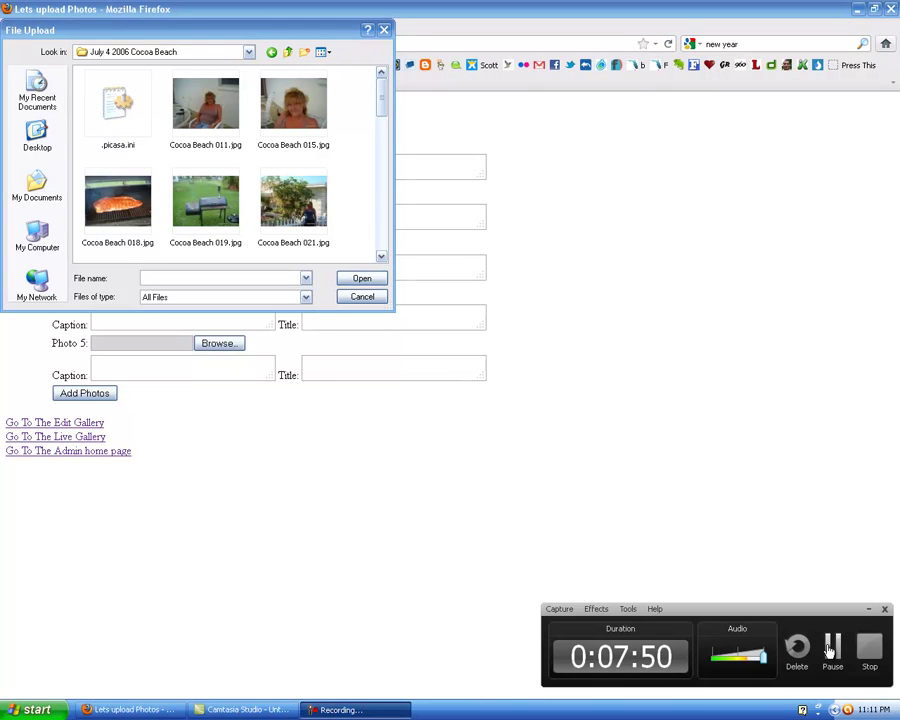
click(829, 648)
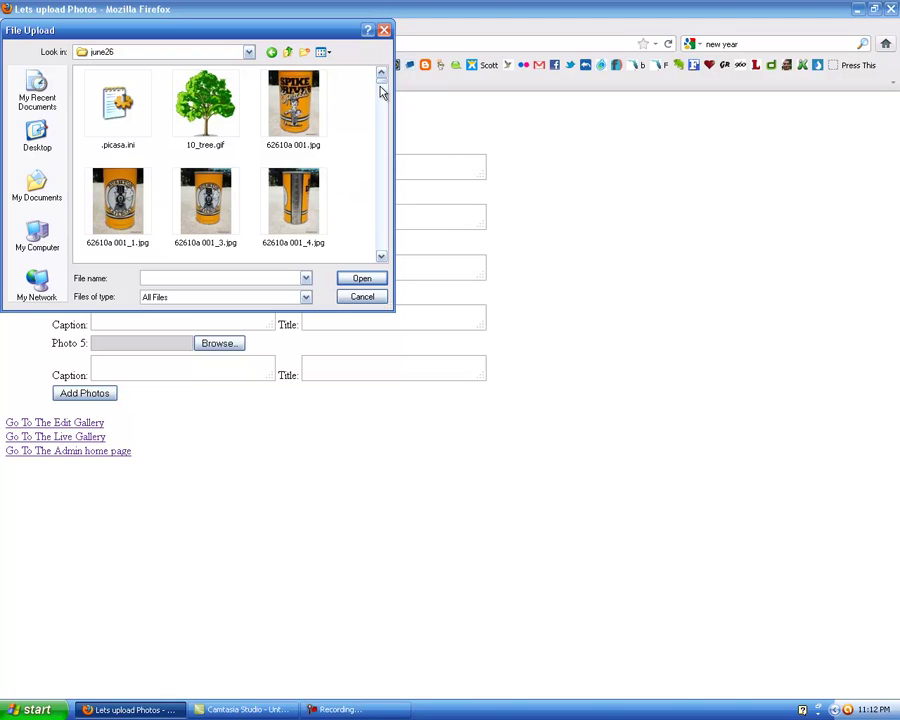
- Look through the june26 folder's thumbnails and choose 62610a 001.jpg as Photo 1
scroll(383, 88, down, 3)
scroll(383, 90, up, 3)
double_click(301, 120)
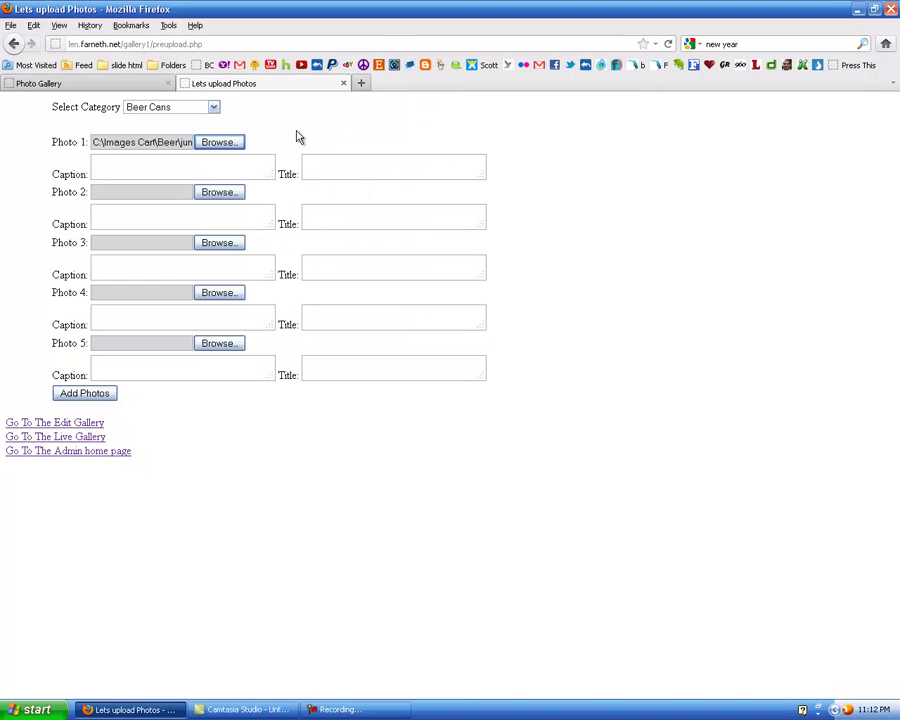
- Choose june26 images for Photo 2 through Photo 5, with 62610a 077.jpg as Photo 3 and 62610a 042.jpg as Photo 4
click(219, 192)
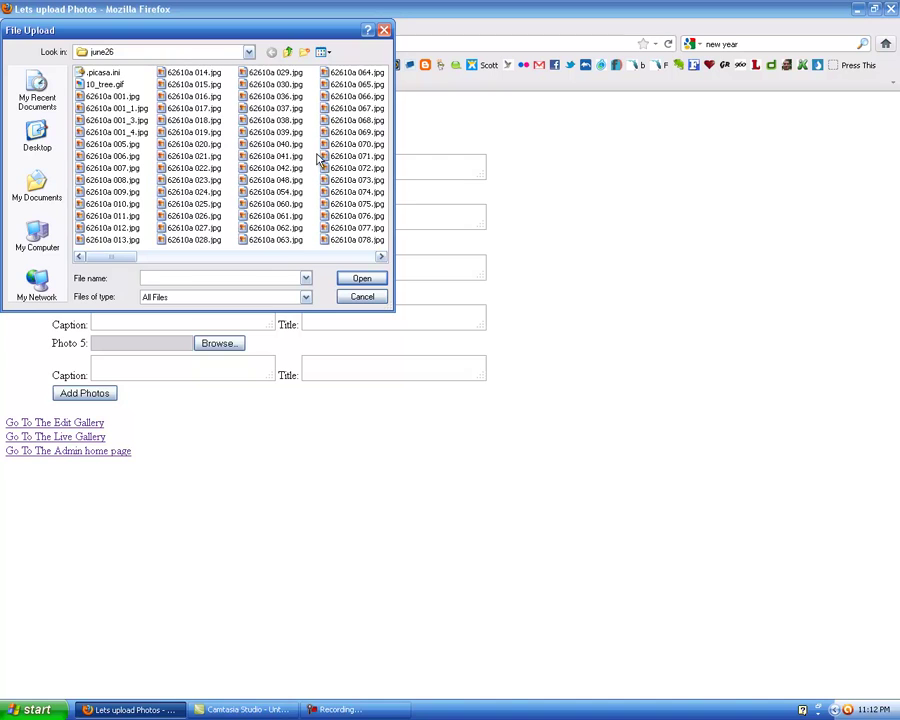
double_click(350, 140)
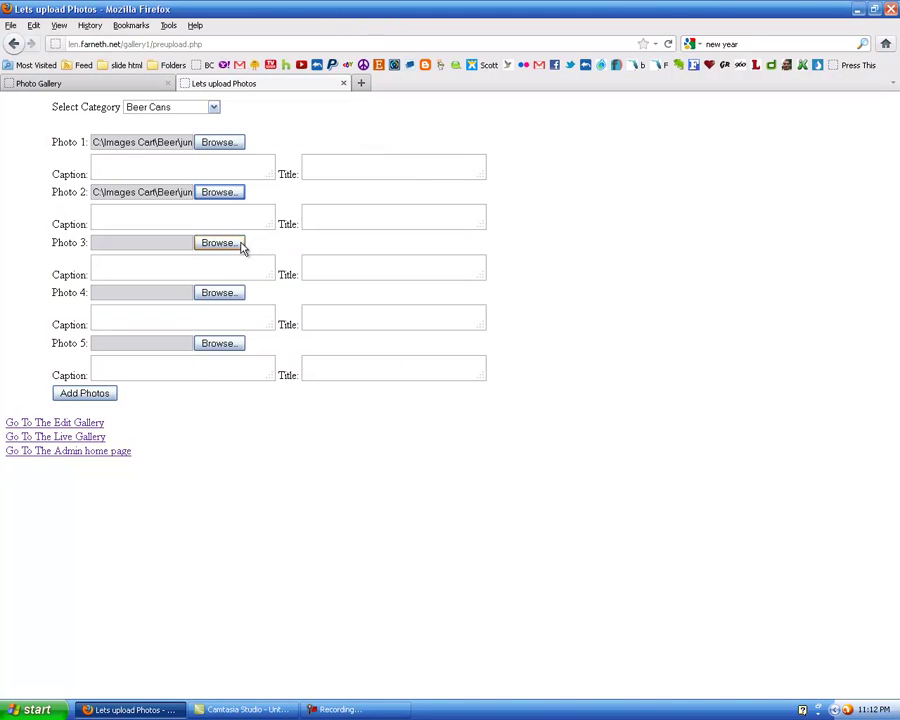
click(242, 246)
double_click(352, 229)
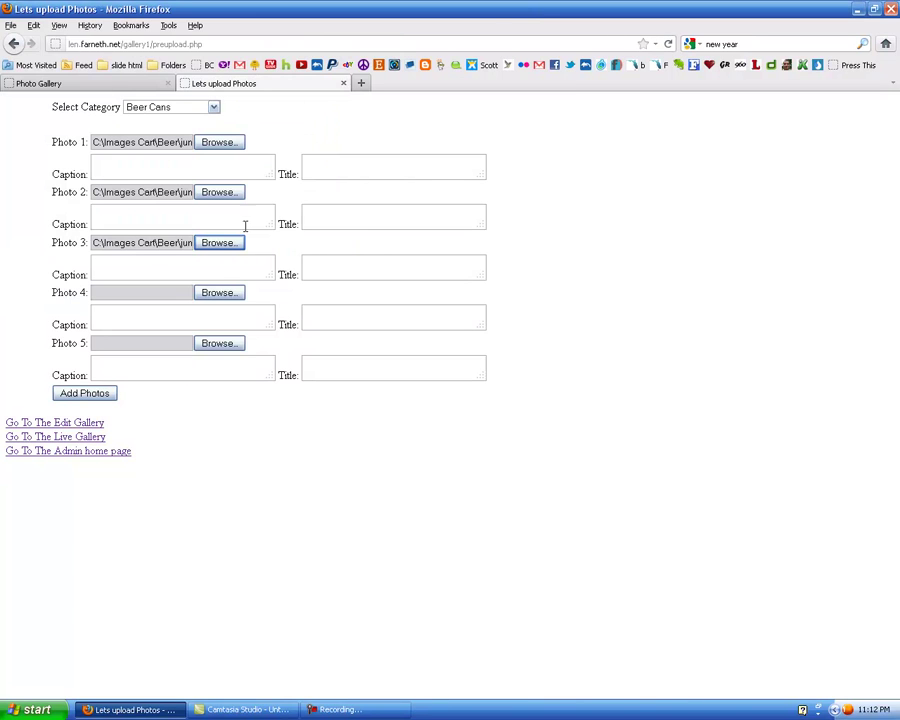
click(222, 293)
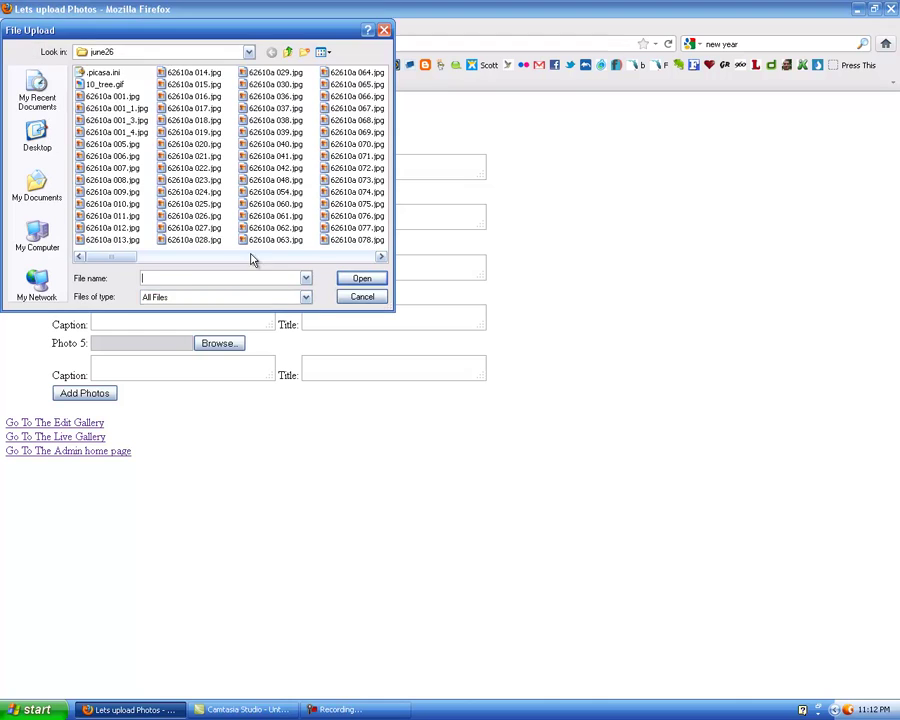
double_click(266, 168)
click(220, 343)
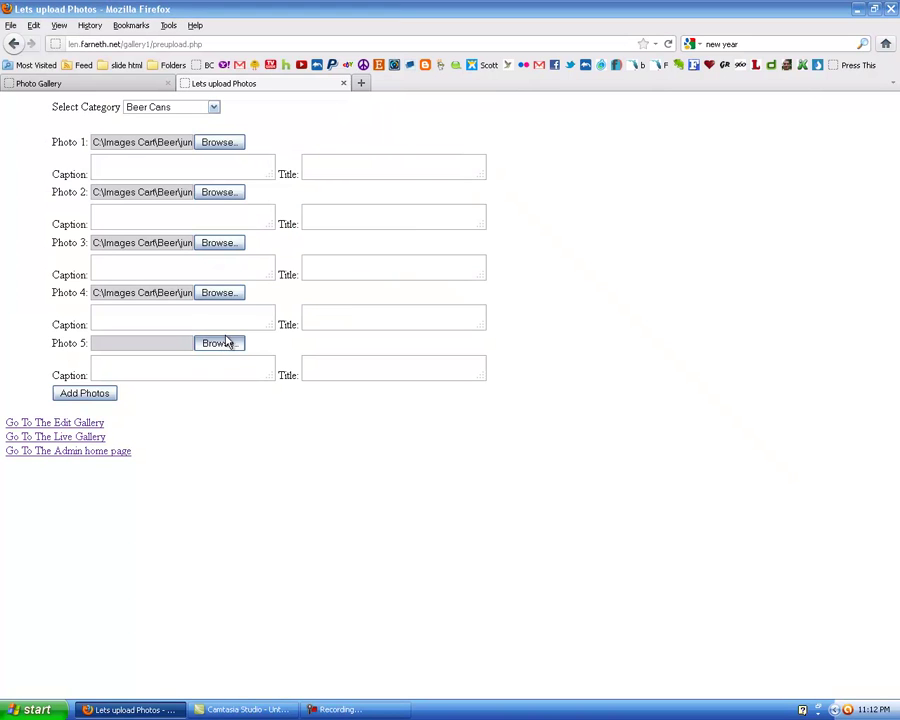
double_click(196, 162)
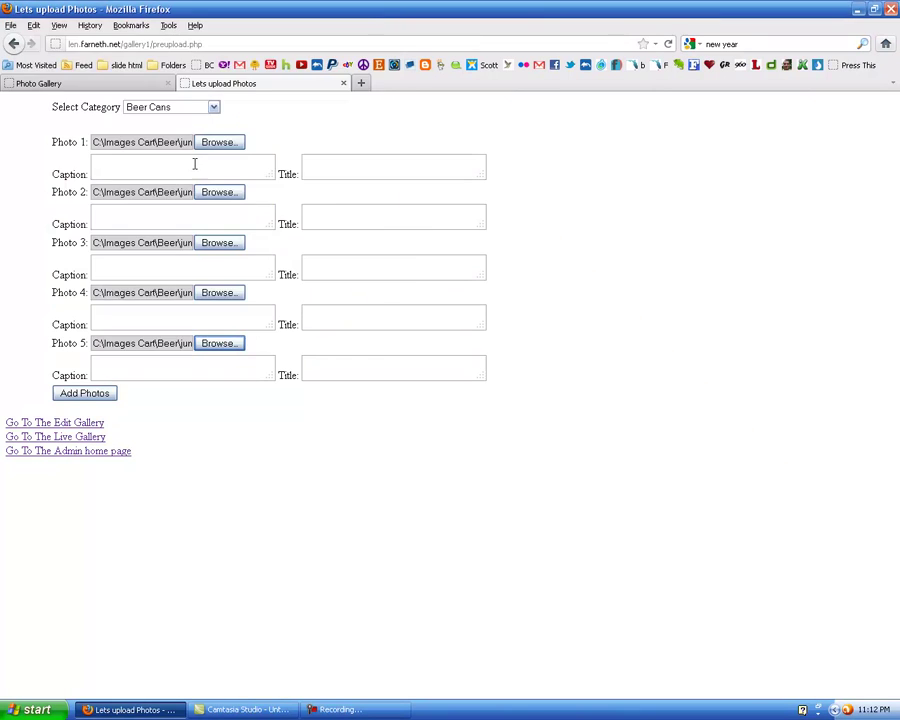
- Upload the five chosen photos, look over the added files and return to the photo upload form
click(98, 394)
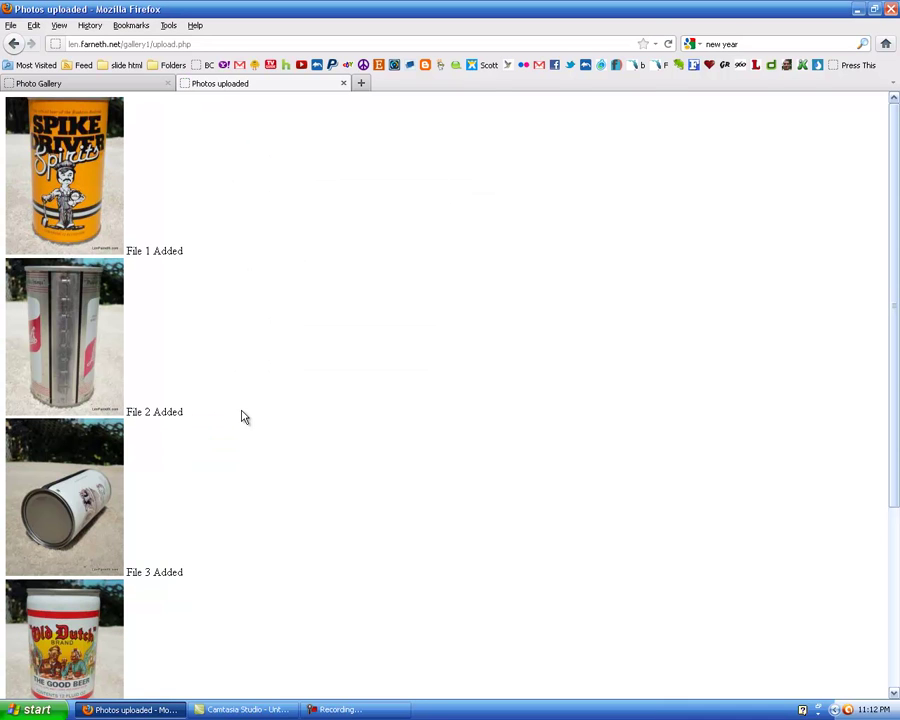
scroll(869, 175, down, 5)
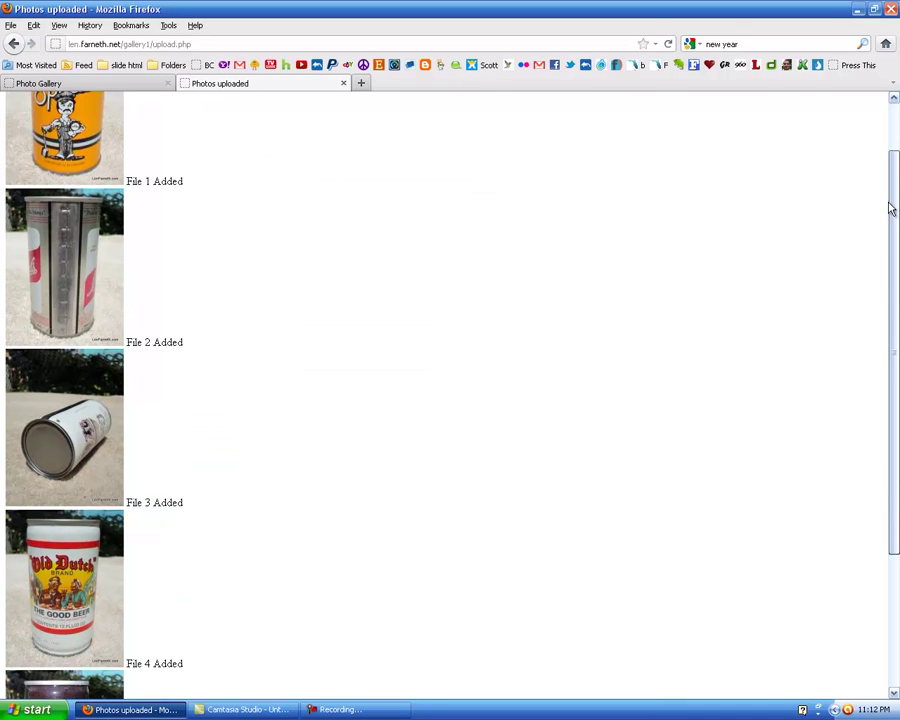
click(49, 659)
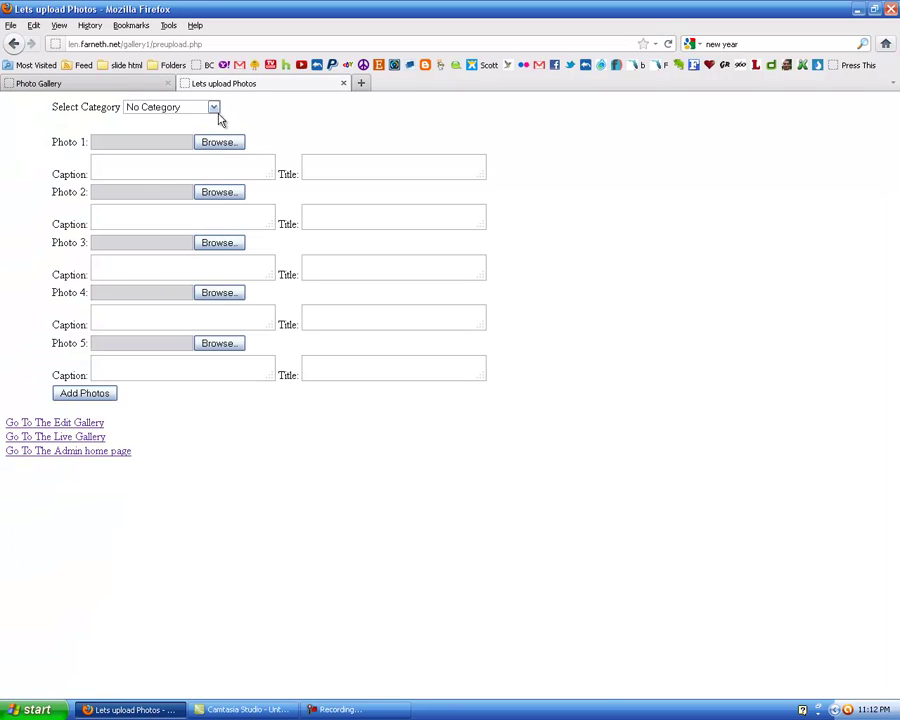
- Select Beer Cans as the upload category again and choose 62610a 017.jpg as Photo 1
click(213, 107)
click(192, 309)
click(227, 143)
double_click(180, 110)
- Choose june26 images for Photo 2 to Photo 5, using 62610a 077.jpg for Photo 2, 62610a 009.jpg for Photo 4 and 62610a 015.jpg for Photo 5
click(220, 192)
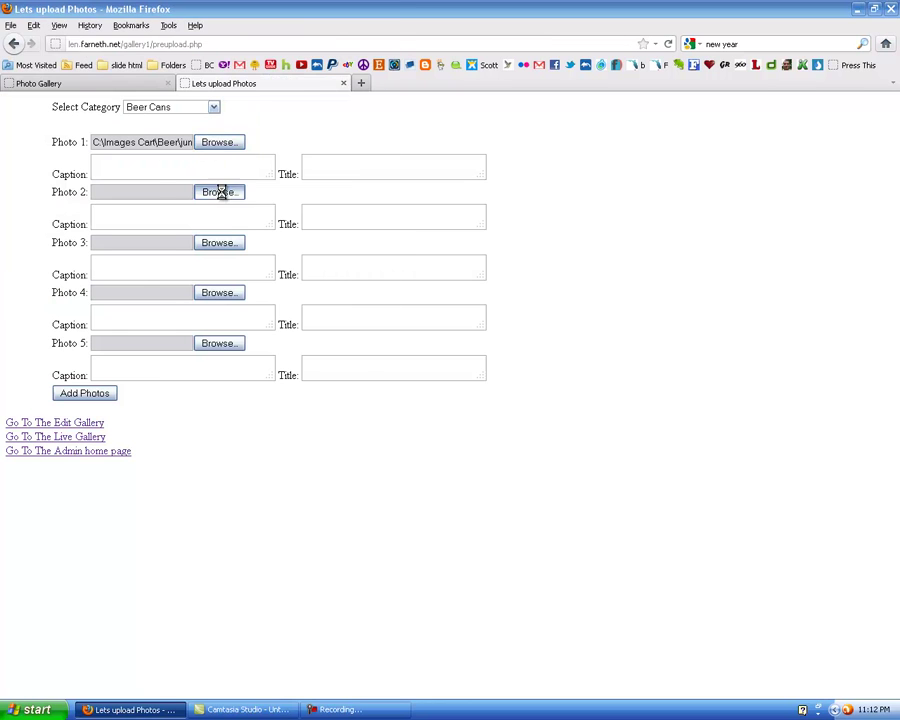
double_click(352, 225)
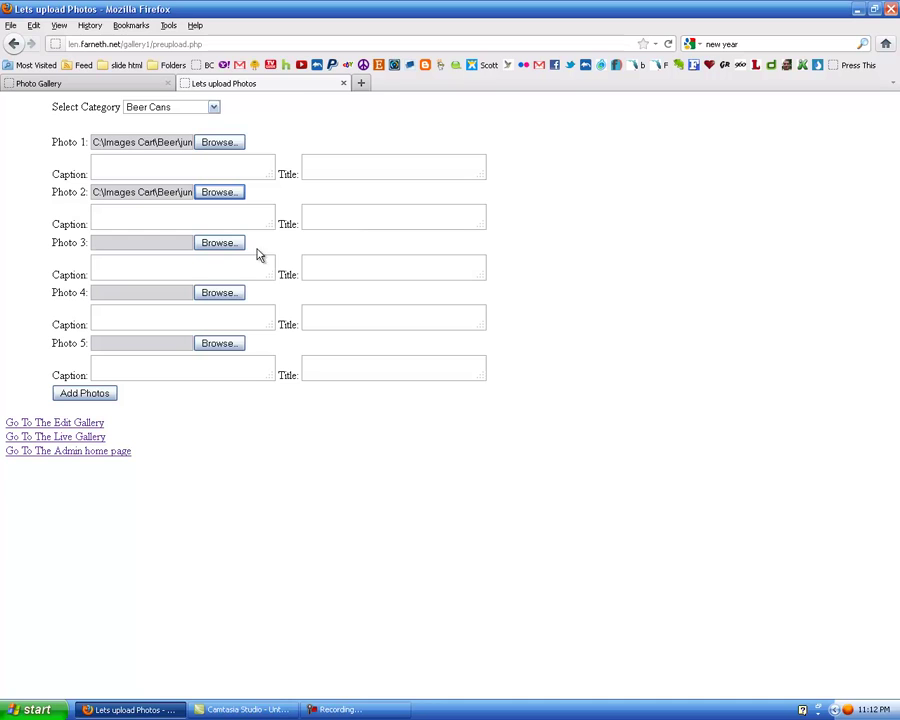
click(238, 244)
double_click(356, 134)
click(236, 294)
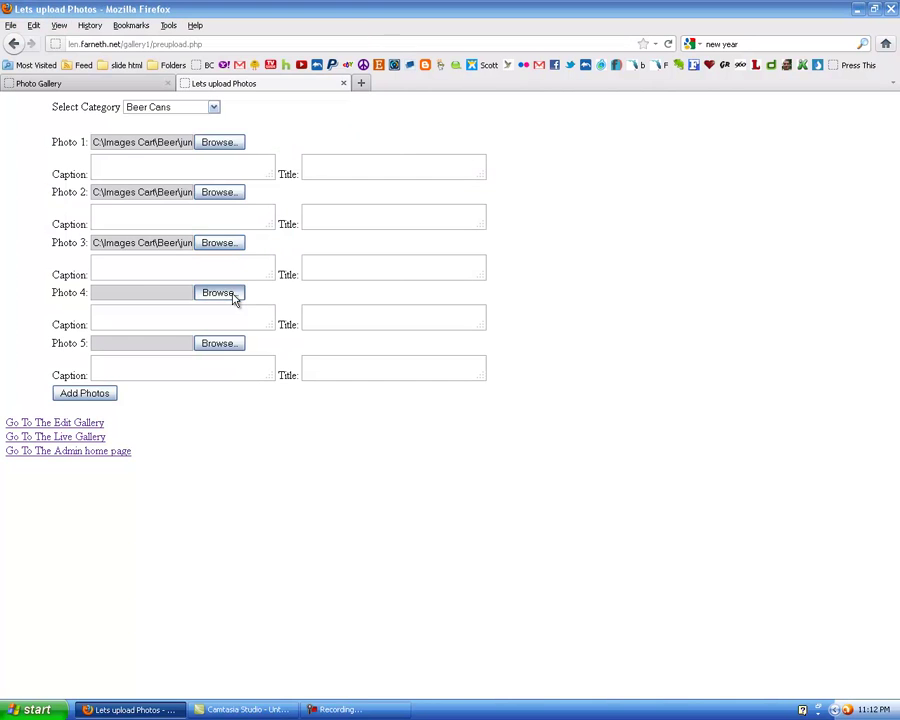
double_click(100, 194)
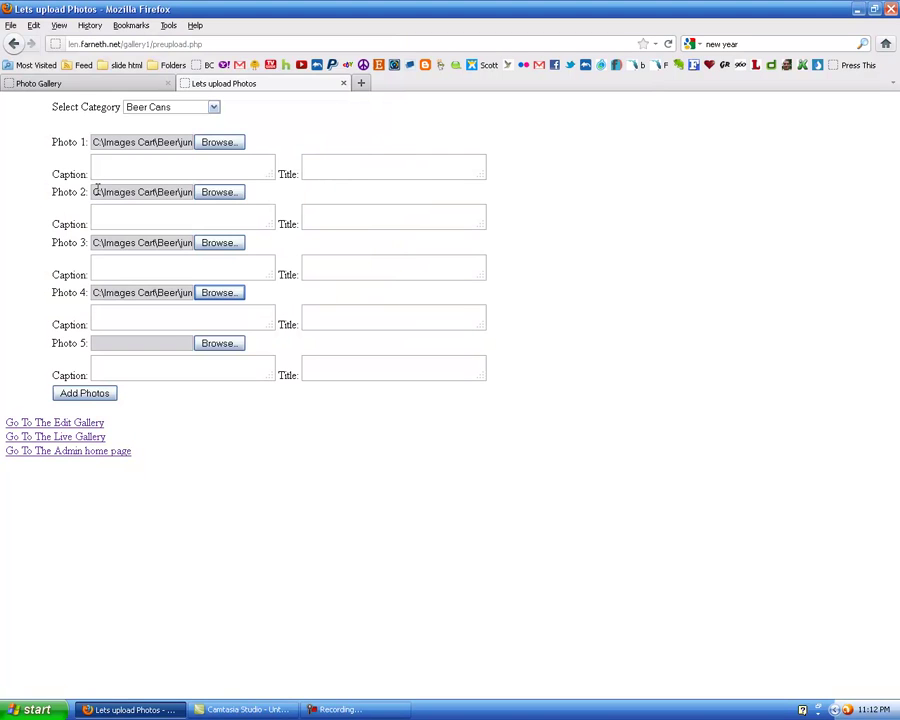
click(215, 344)
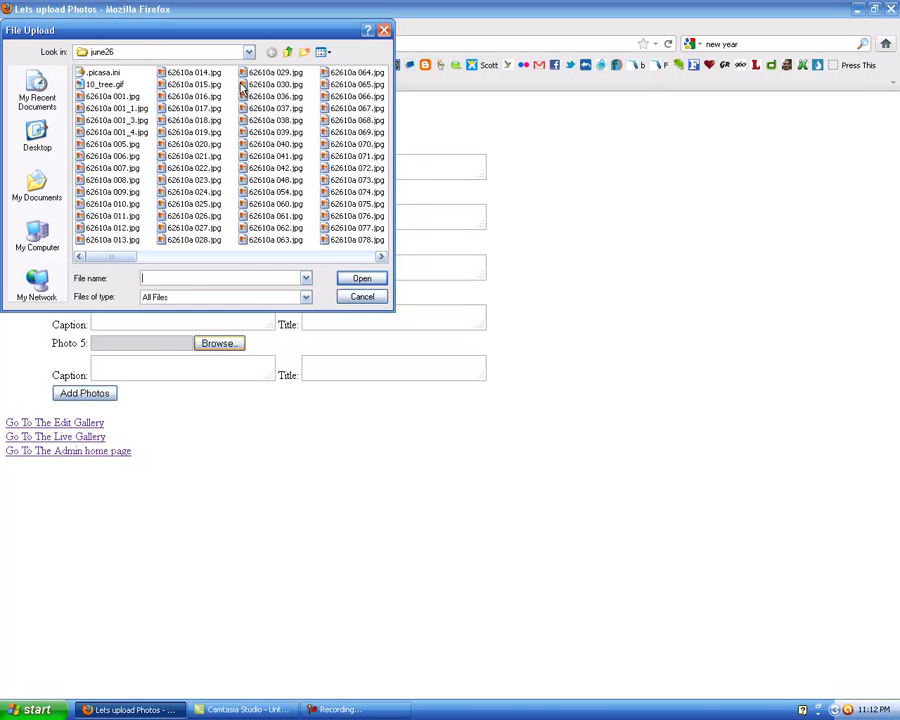
double_click(207, 86)
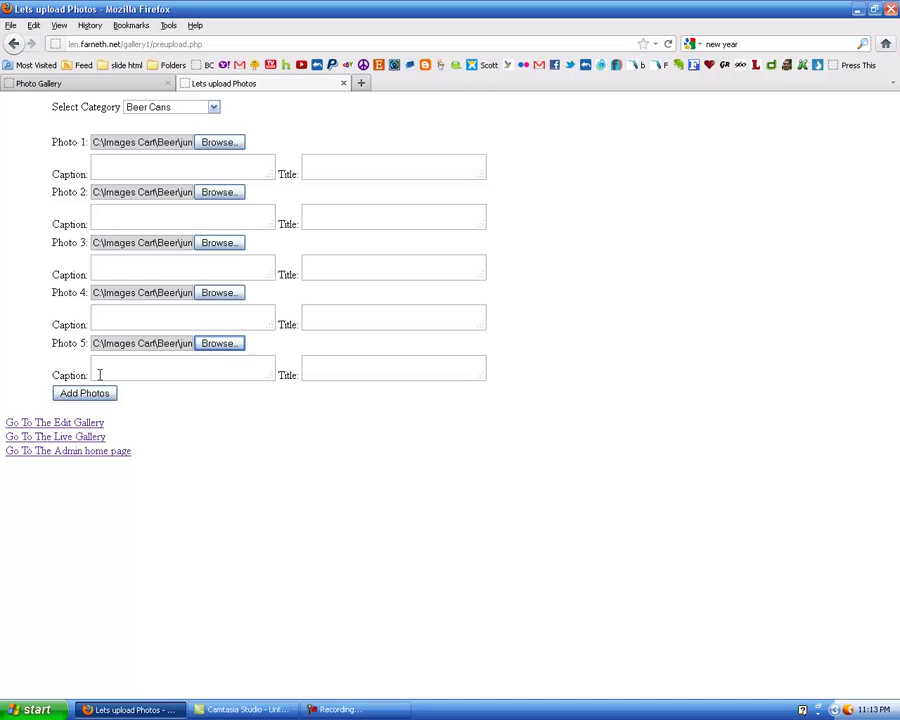
- Upload the second batch of beer can photos, review the added files and reopen the upload form
click(87, 397)
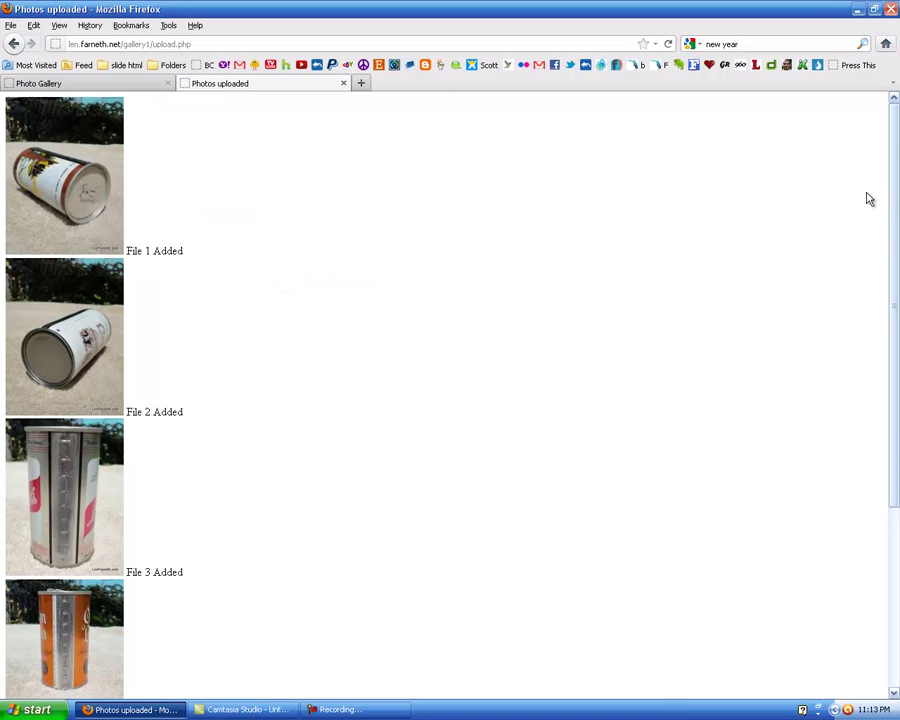
drag(892, 181, 868, 454)
click(70, 657)
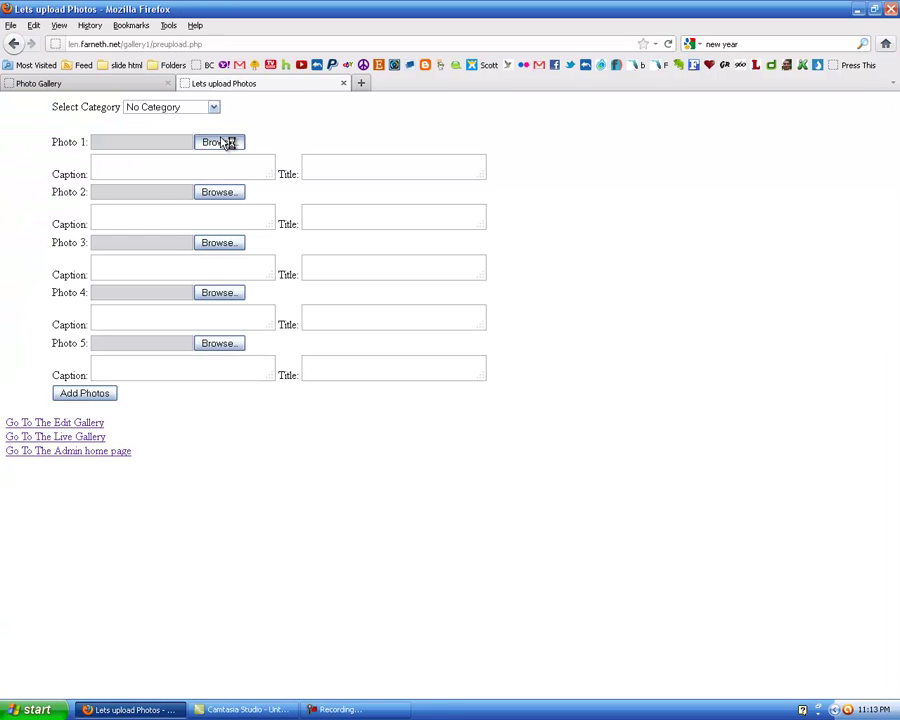
- Choose 62610a 0483.jpg as Photo 1 and b62610a 0844.jpg as Photo 2 from the june26 folder
click(224, 142)
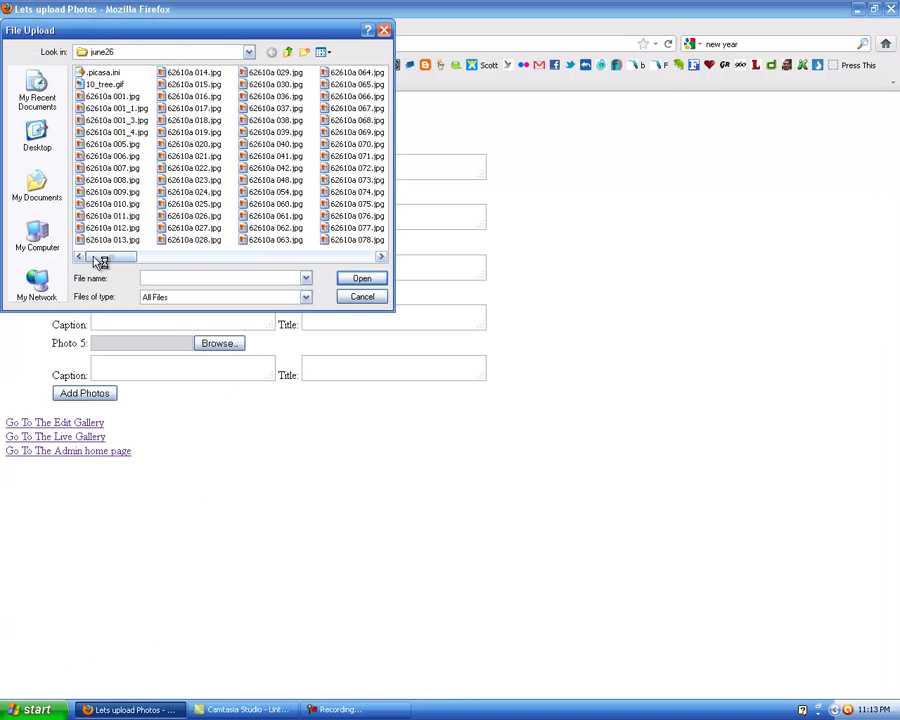
drag(112, 259, 318, 264)
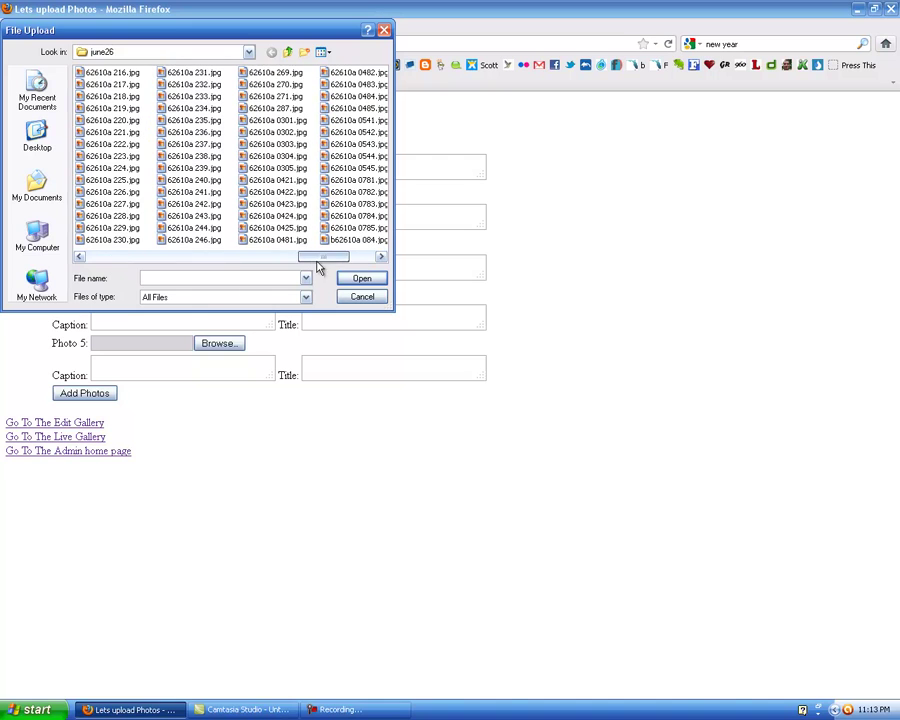
double_click(363, 84)
click(226, 195)
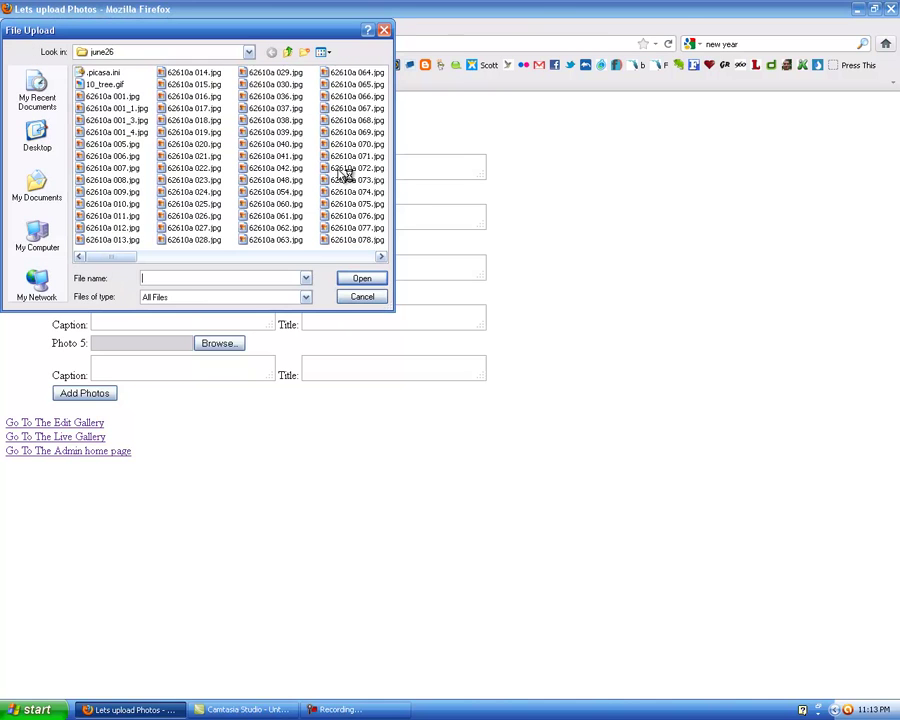
click(372, 260)
click(370, 259)
double_click(271, 110)
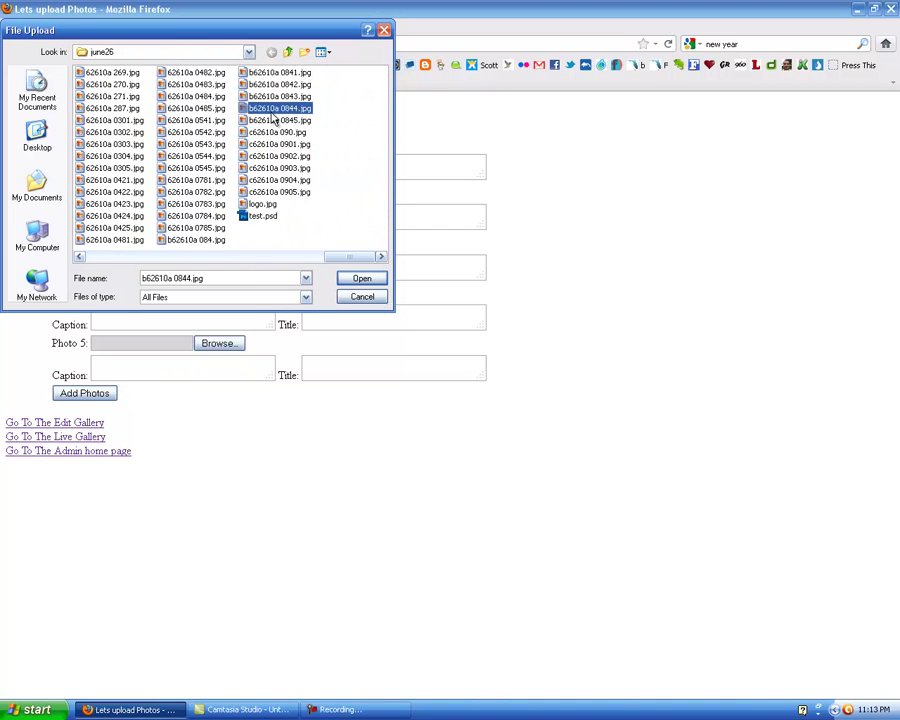
- Choose june26 images for Photo 3 to Photo 5, using 62610a 0302.jpg for Photo 4 and 62610a 271.jpg for Photo 5
click(235, 246)
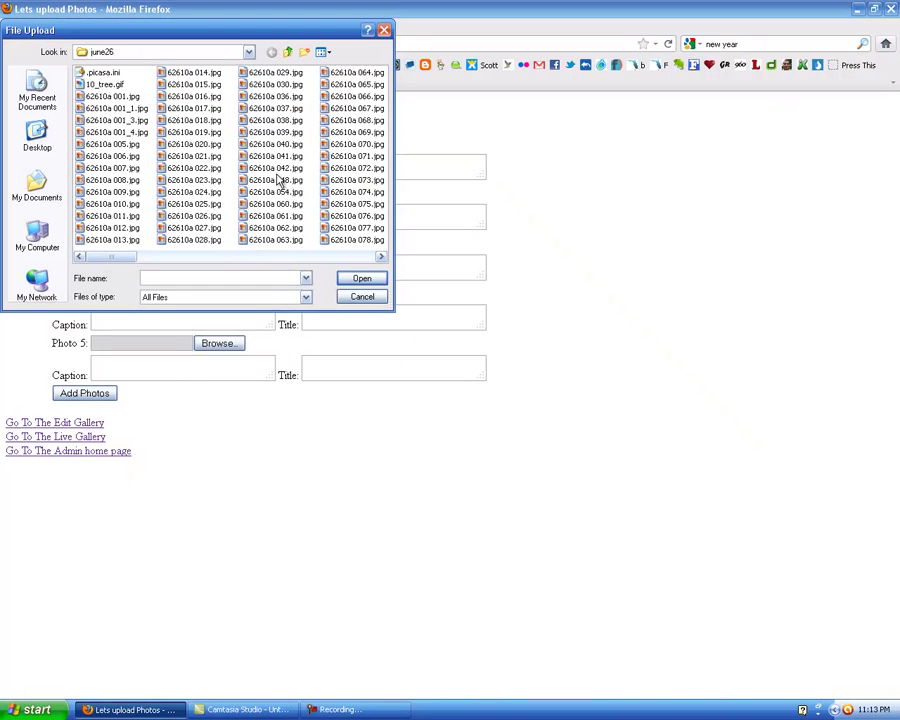
click(374, 257)
click(374, 257)
double_click(296, 201)
click(234, 291)
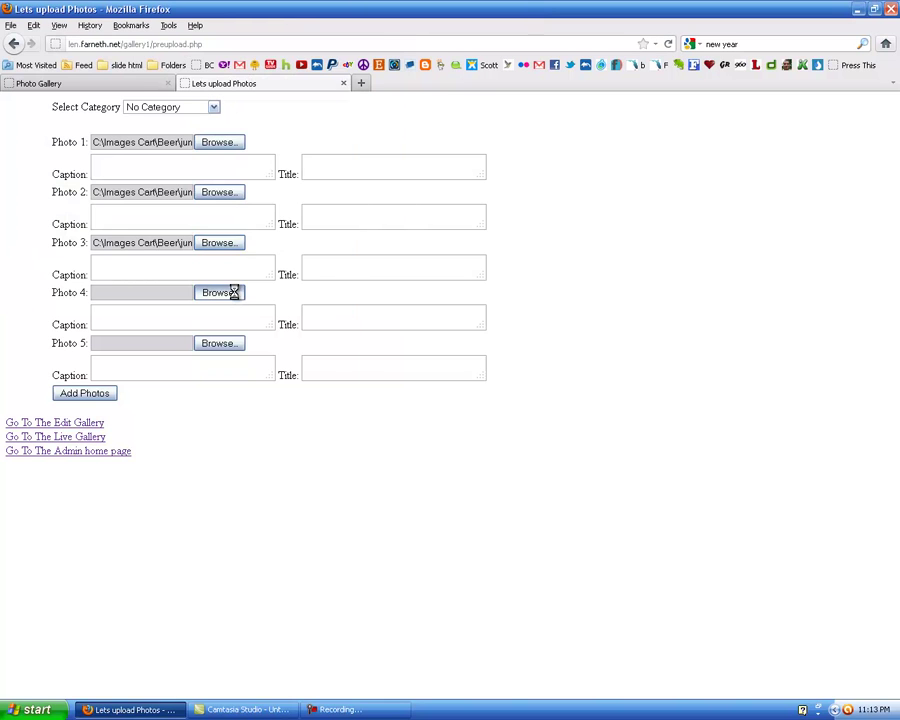
click(374, 257)
click(374, 257)
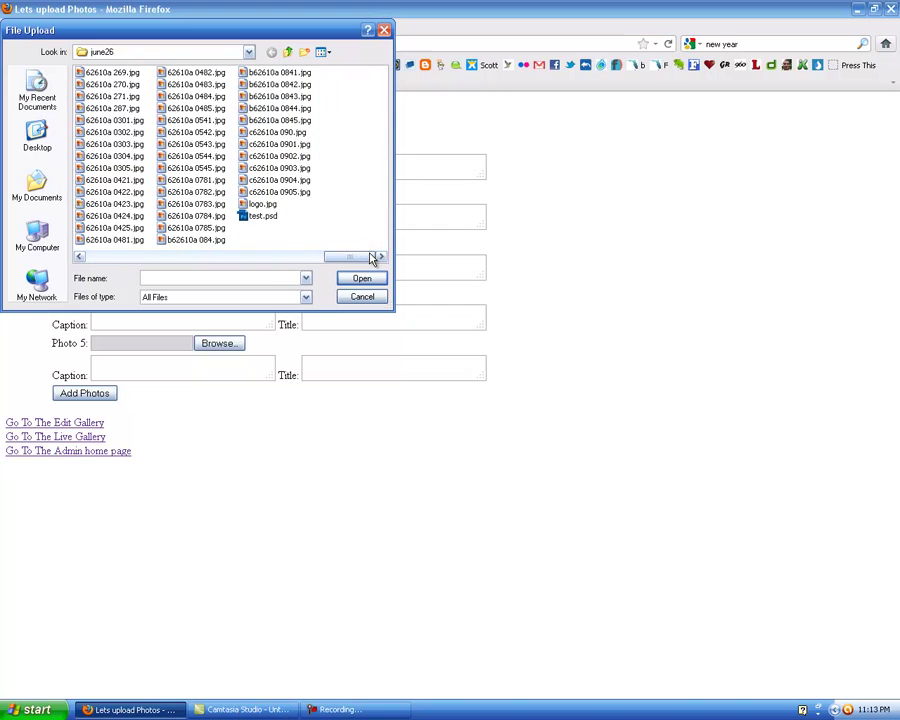
double_click(136, 132)
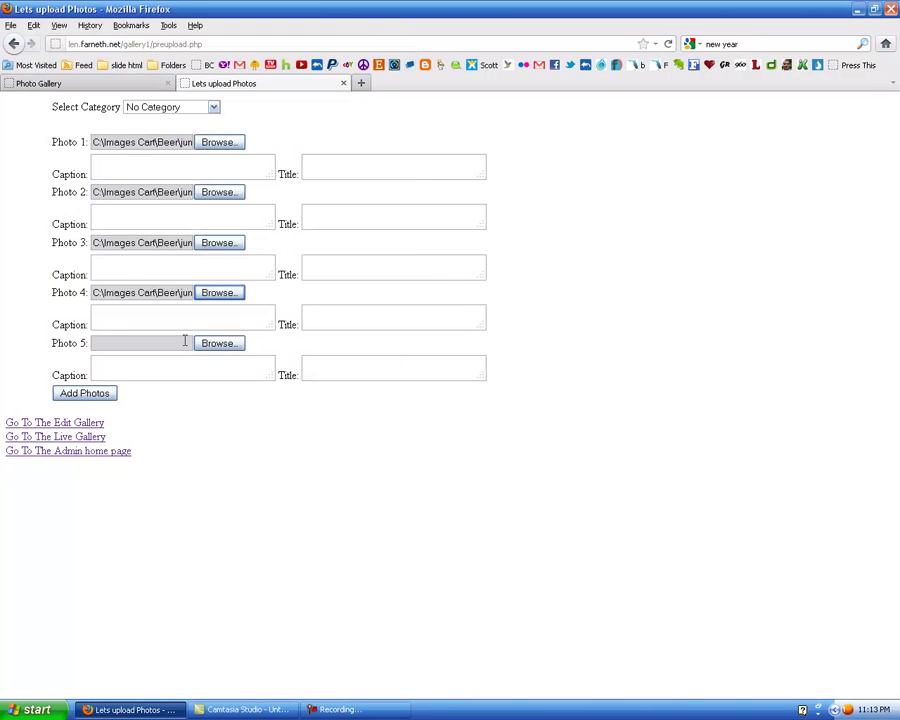
click(226, 346)
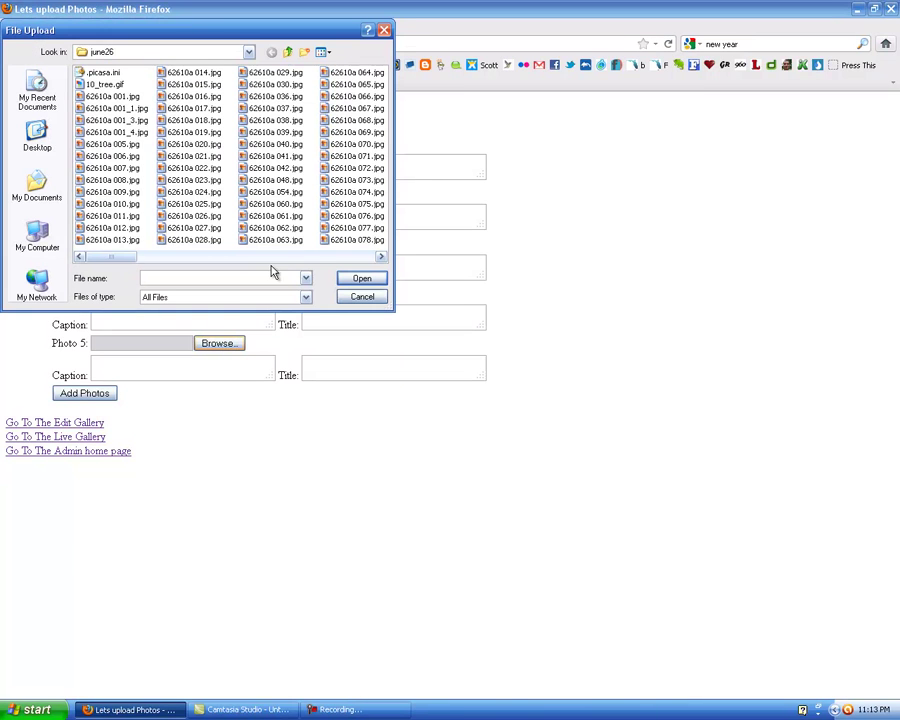
click(331, 259)
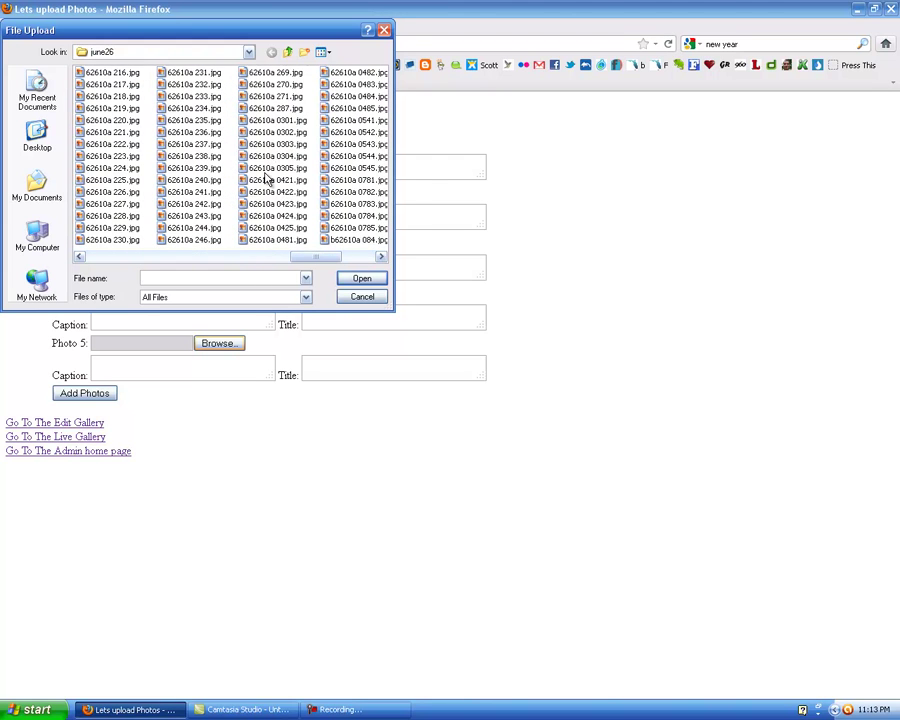
double_click(268, 94)
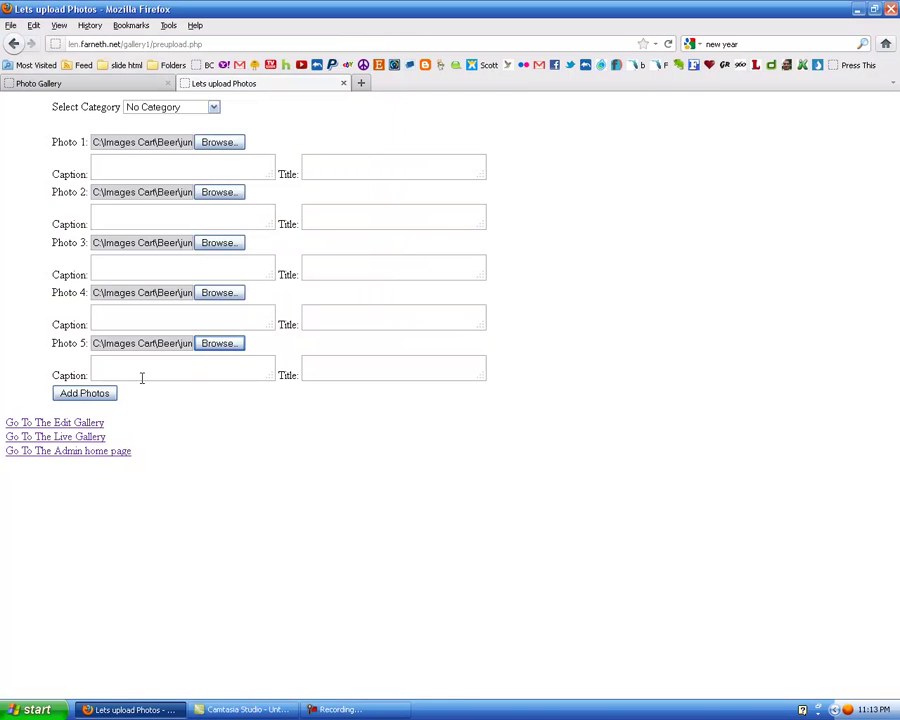
- Stop the upload started without a category, set the category to Beer Cans and upload the five photos again
click(82, 394)
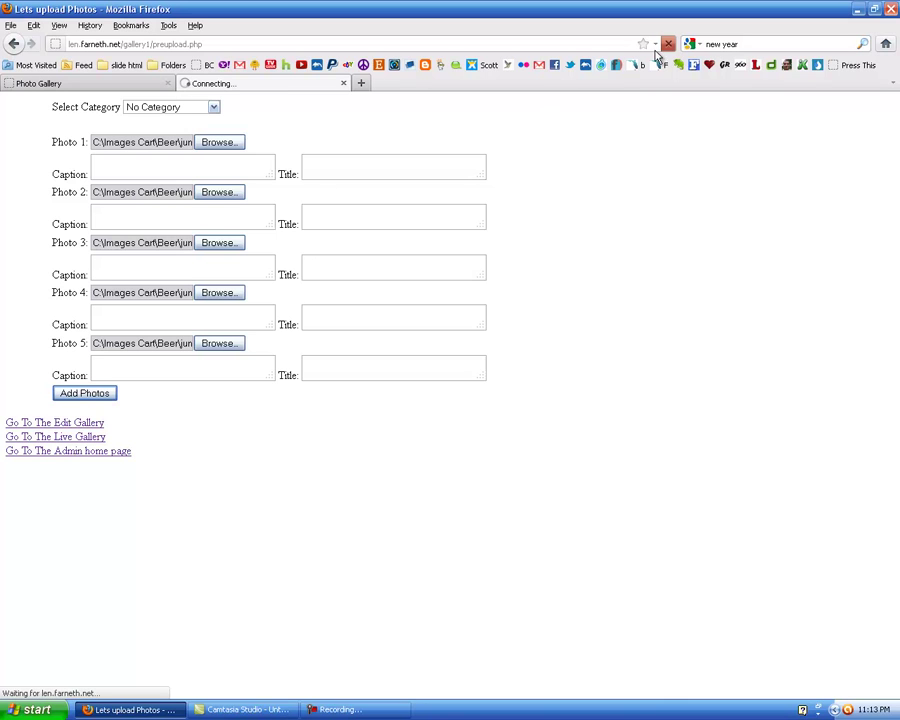
click(669, 45)
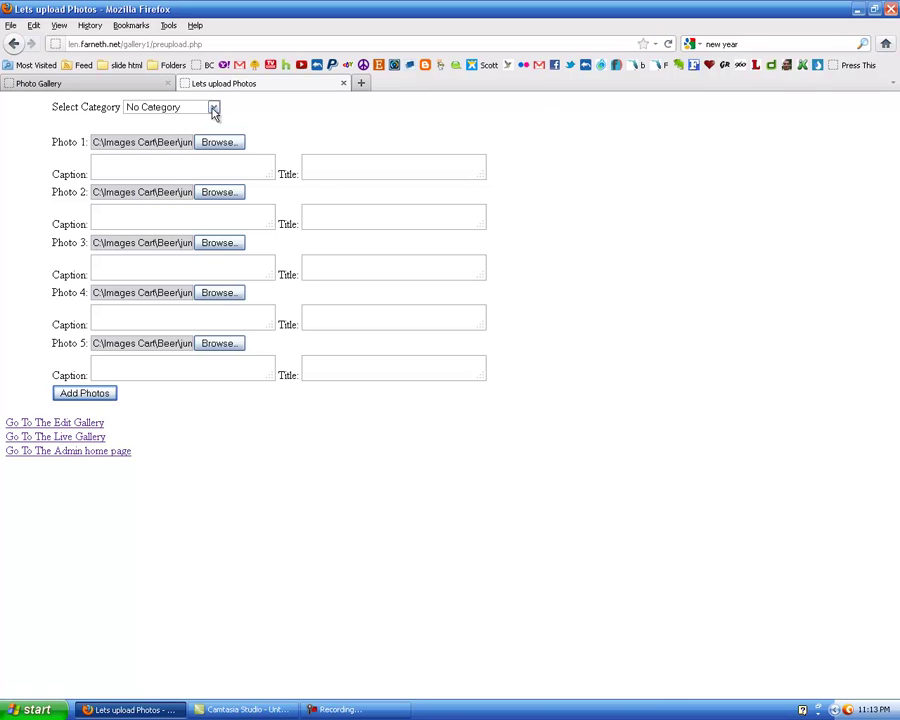
click(213, 108)
click(160, 313)
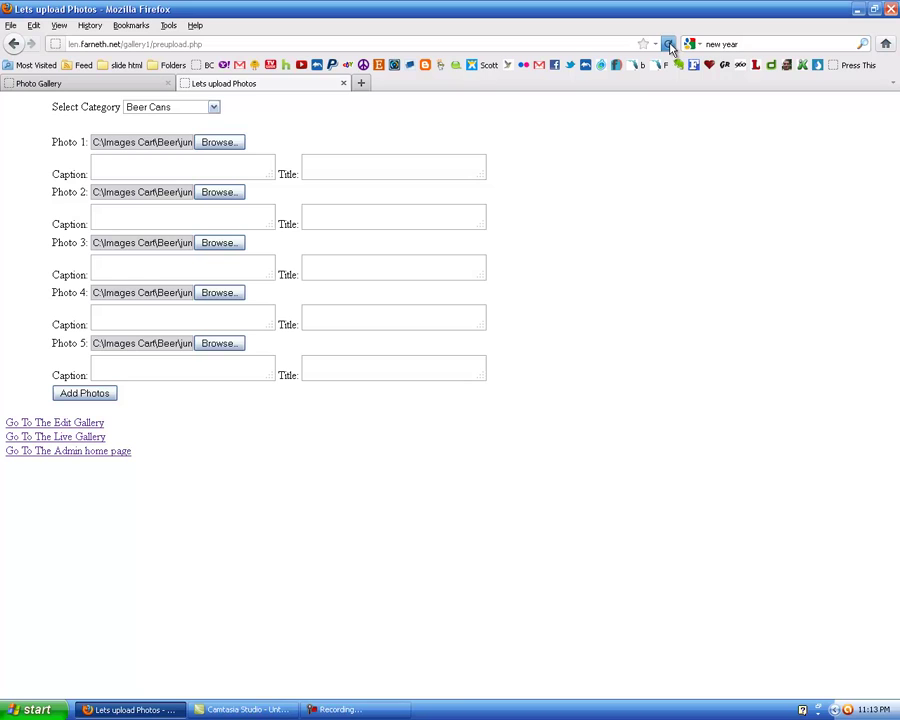
click(95, 394)
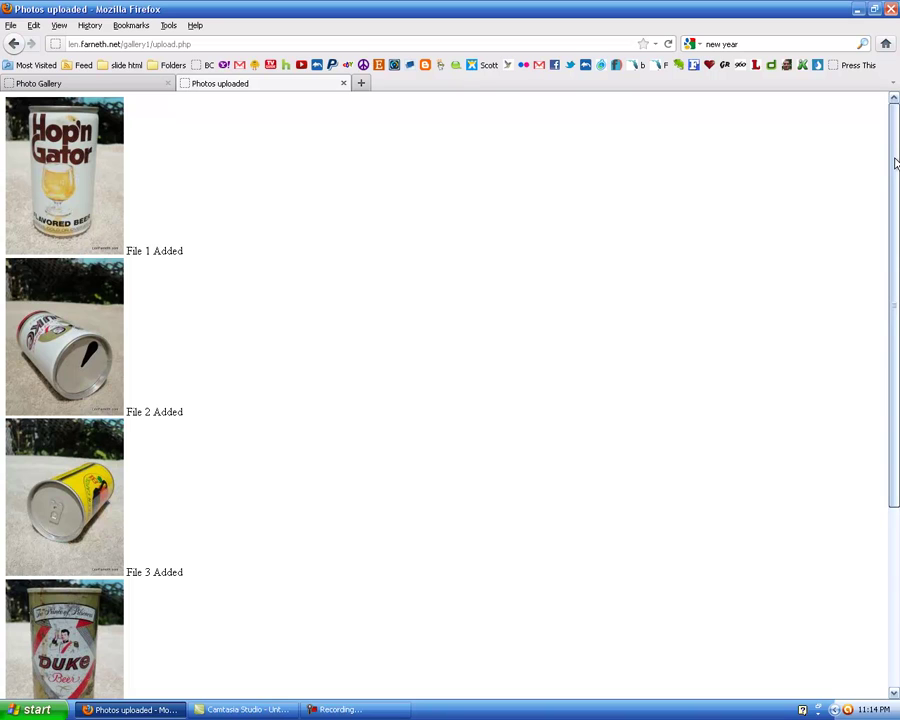
- Check the gallery page of the live website and return to the uploaded photos page
click(127, 86)
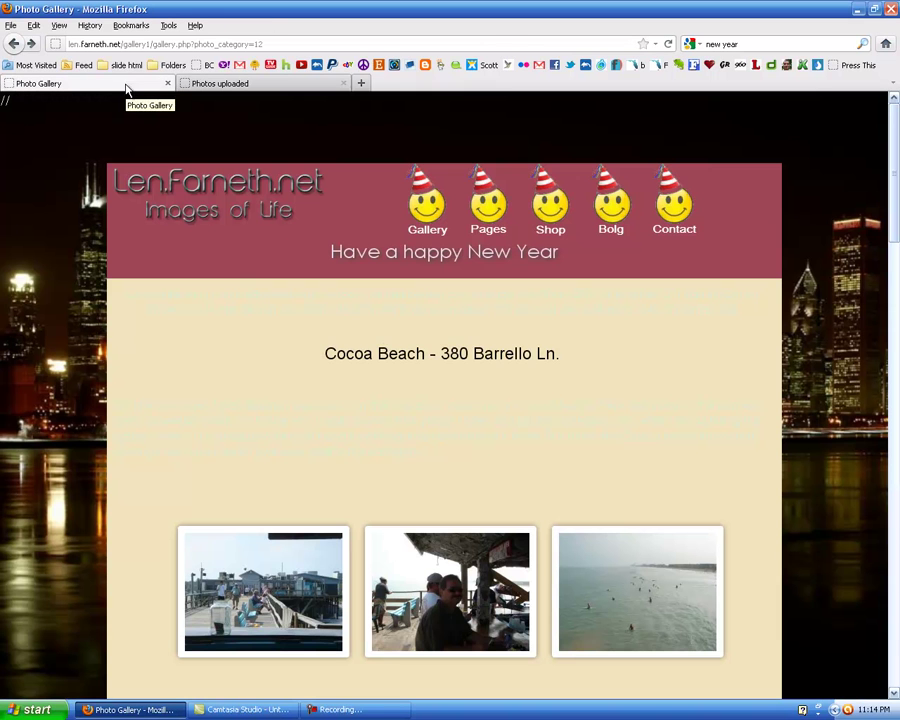
click(431, 218)
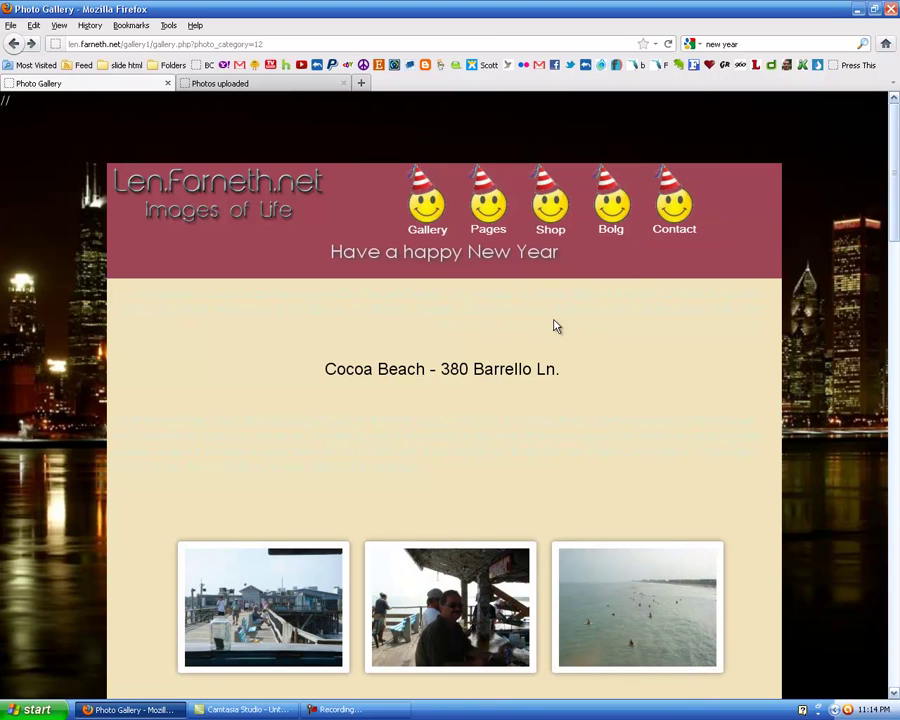
click(259, 84)
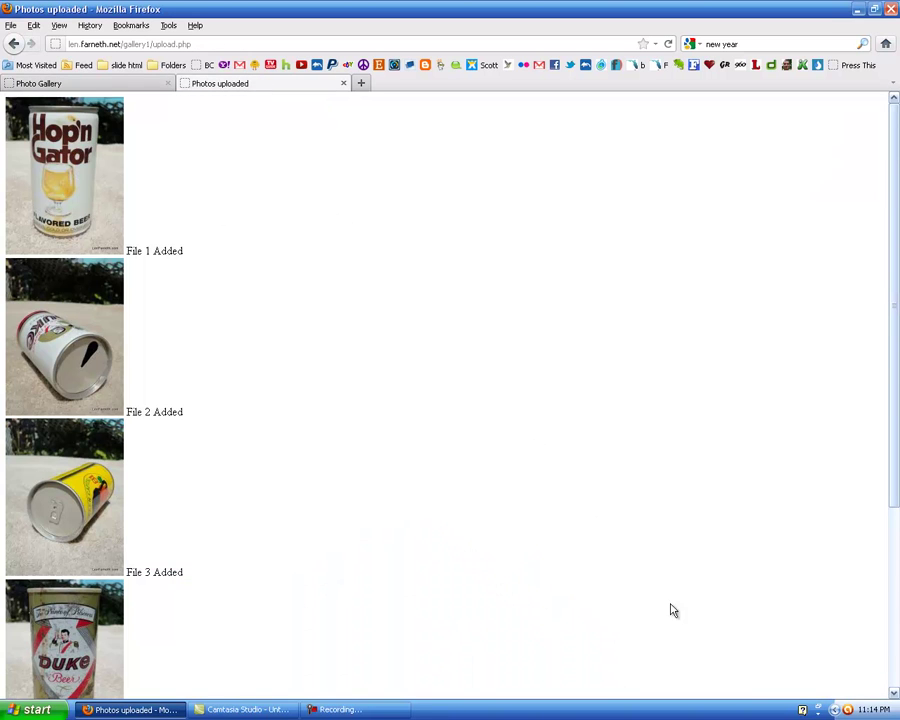
click(360, 706)
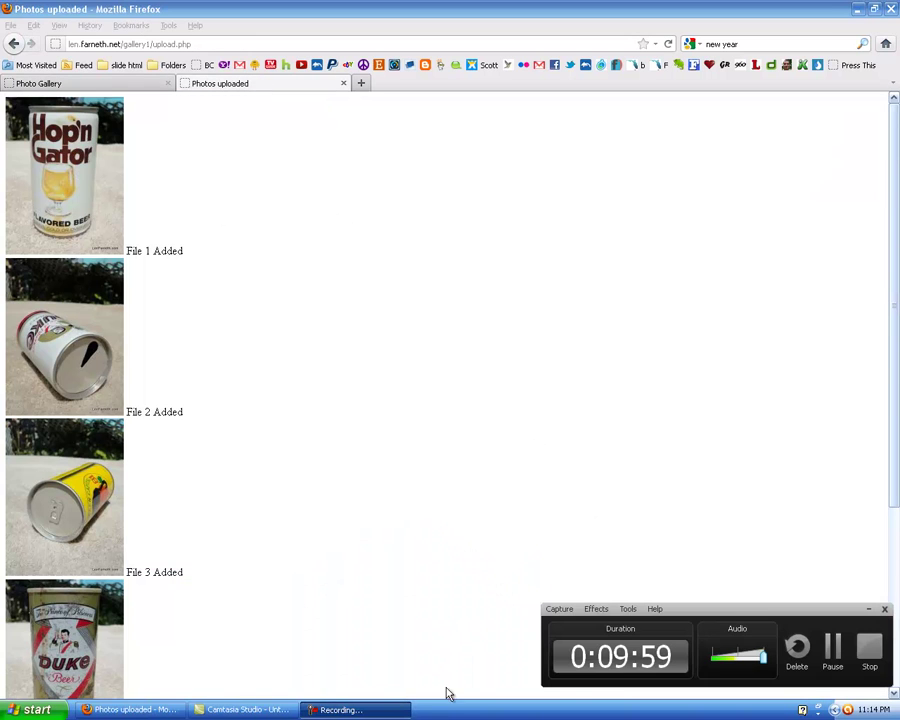
click(836, 660)
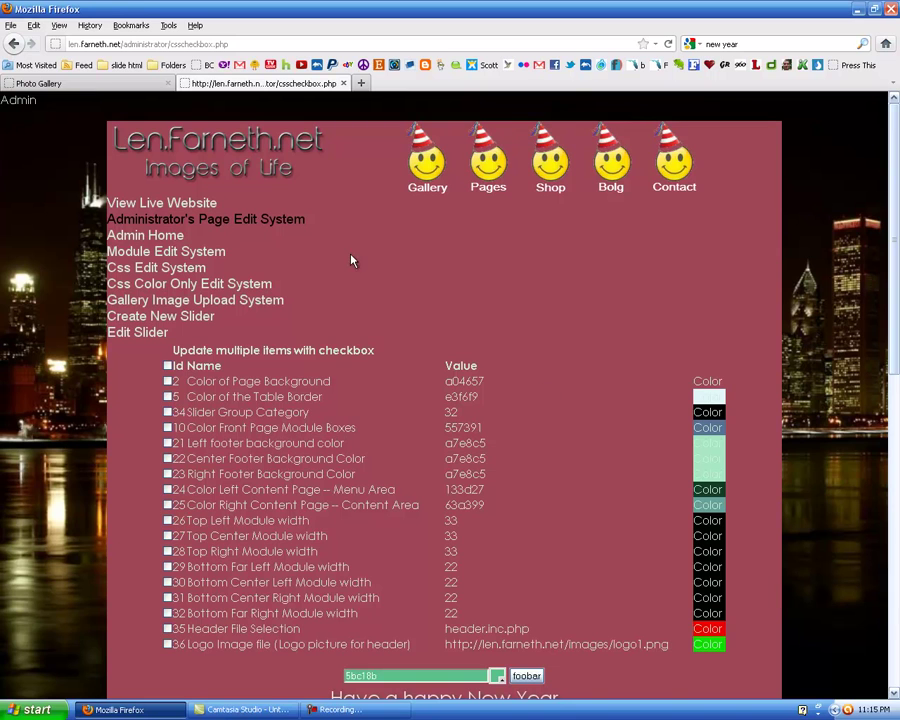
- Return to the live photo gallery and display the thumbnails of the Beer Cans category
click(130, 85)
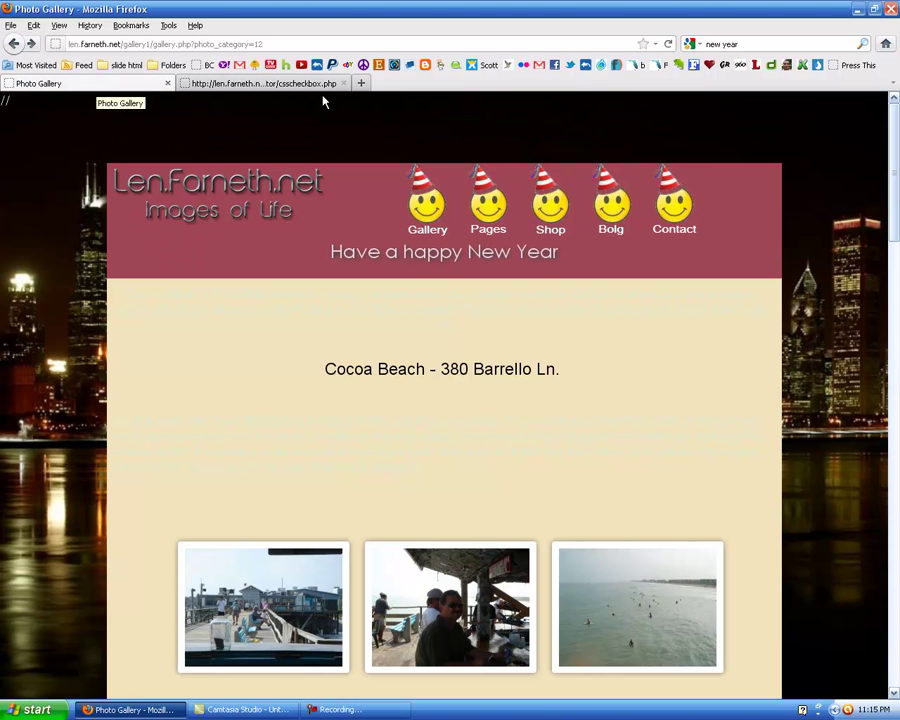
click(669, 46)
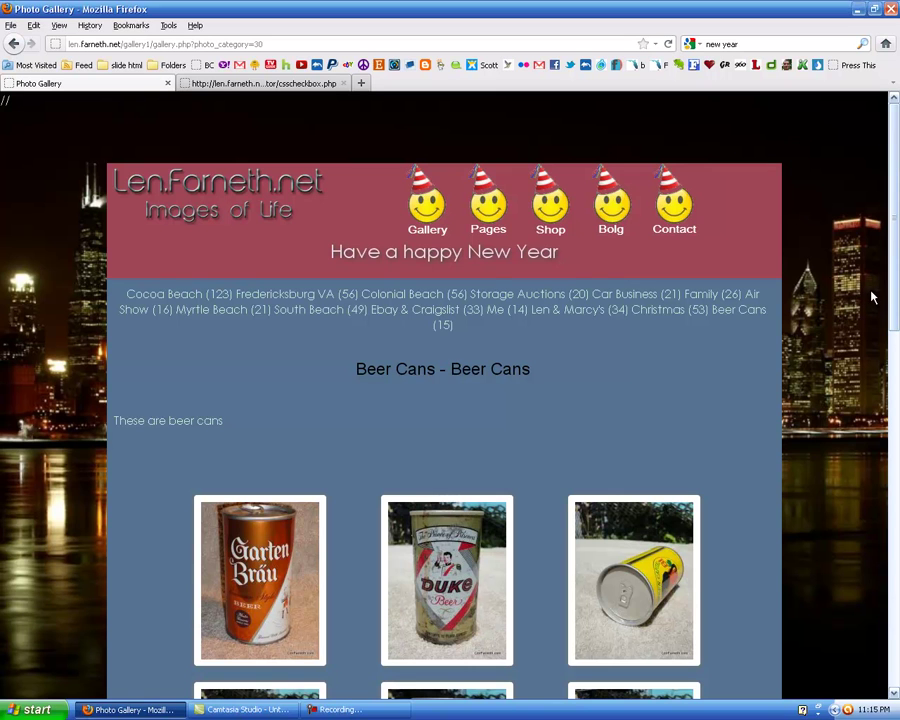
drag(895, 150, 895, 208)
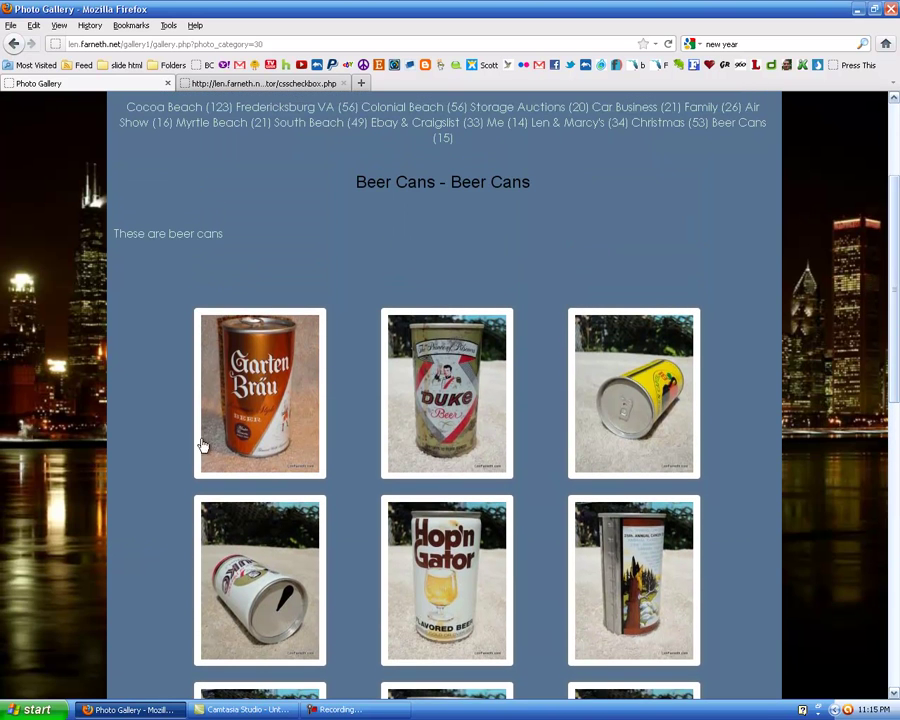
- Enlarge the first Beer Cans photo, page through the next three photos and close the enlarged view
click(251, 400)
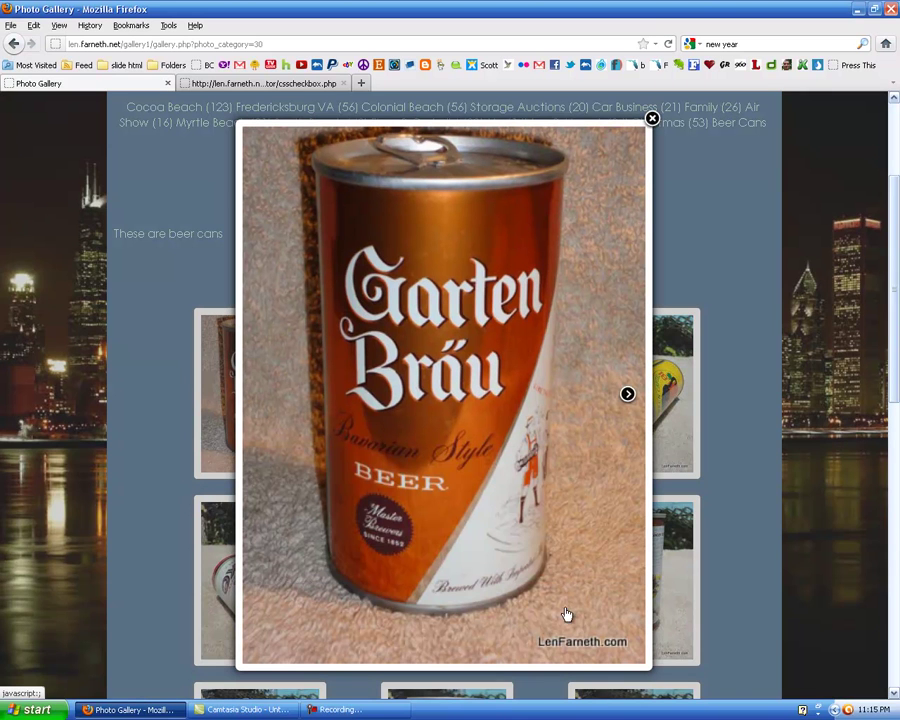
click(627, 396)
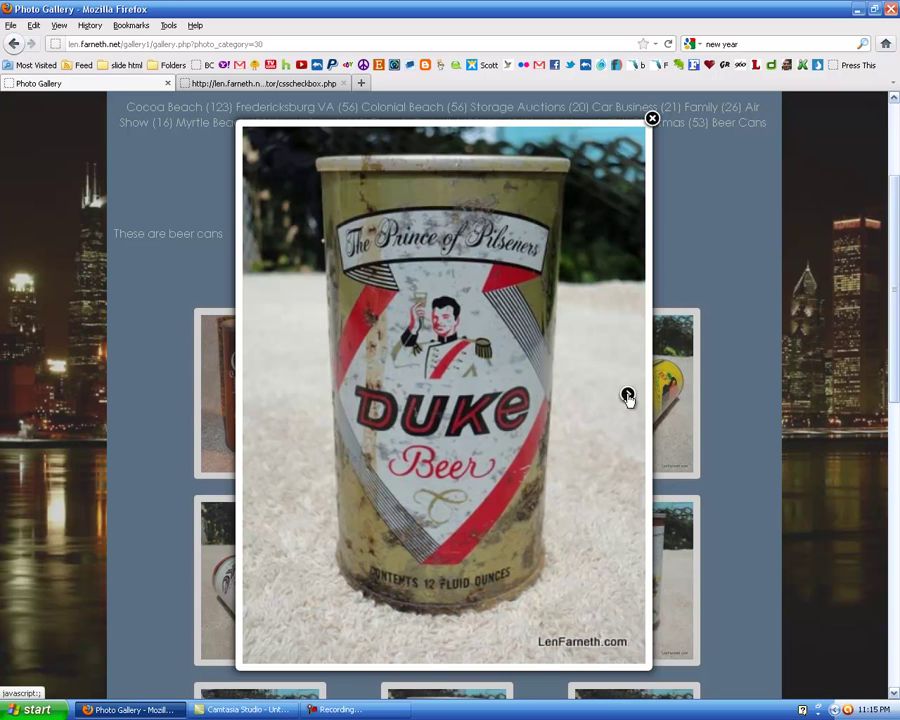
click(627, 396)
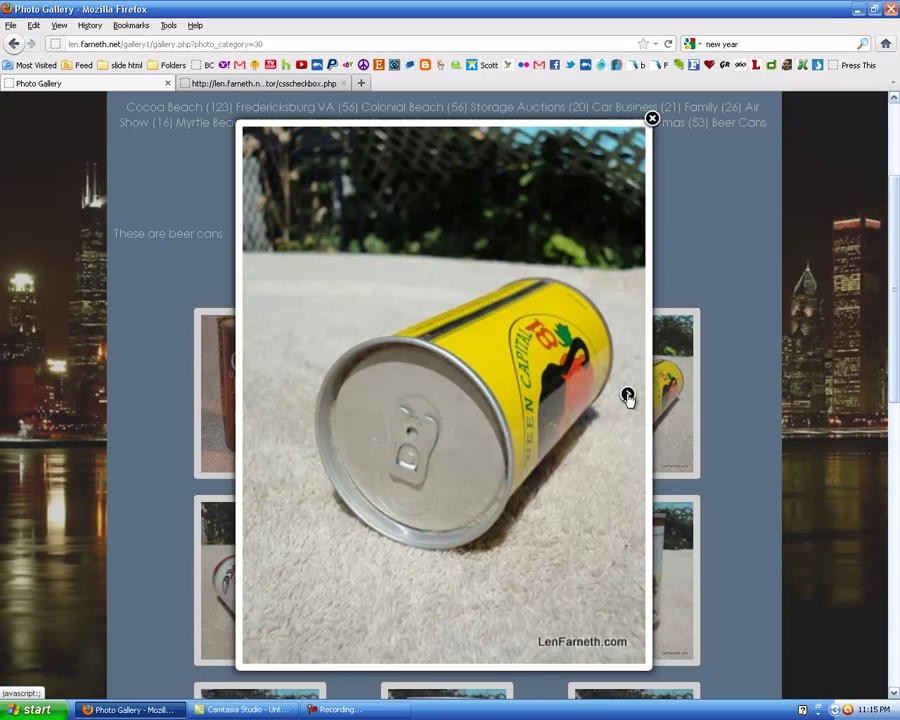
click(629, 400)
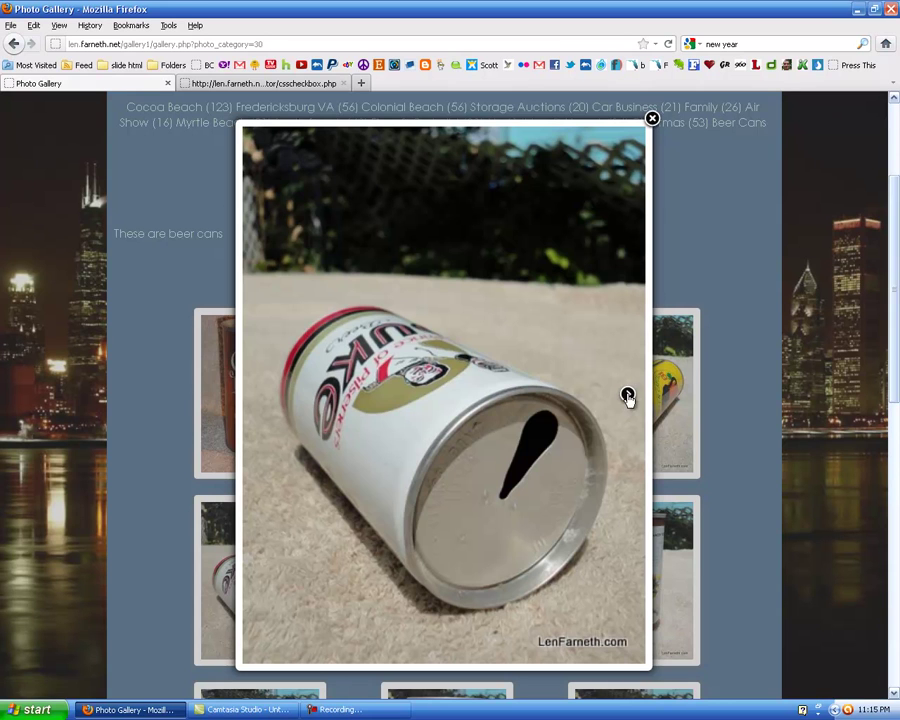
click(655, 121)
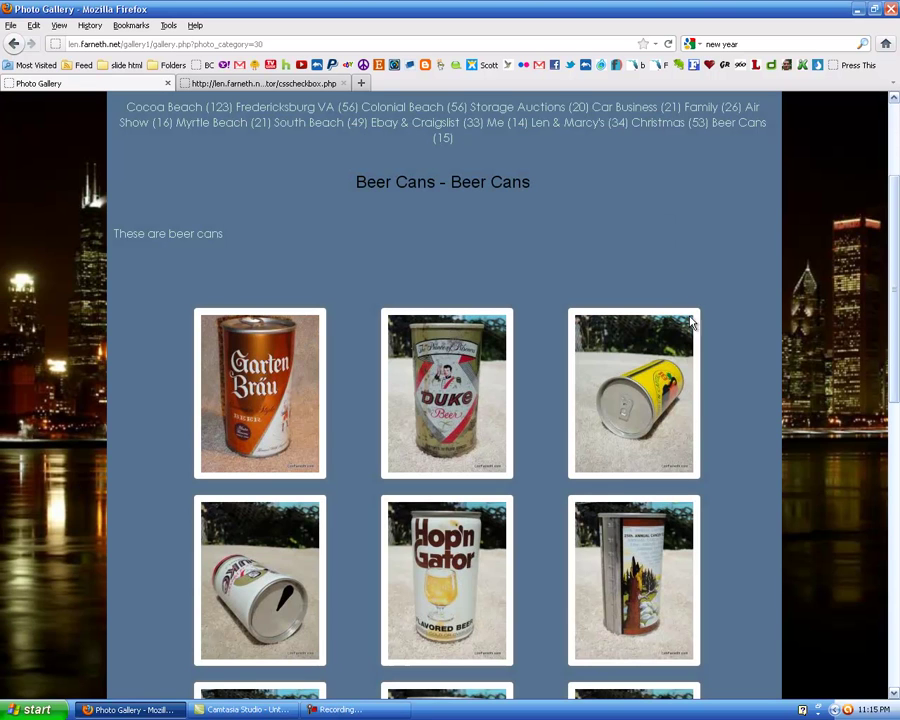
drag(892, 255, 880, 170)
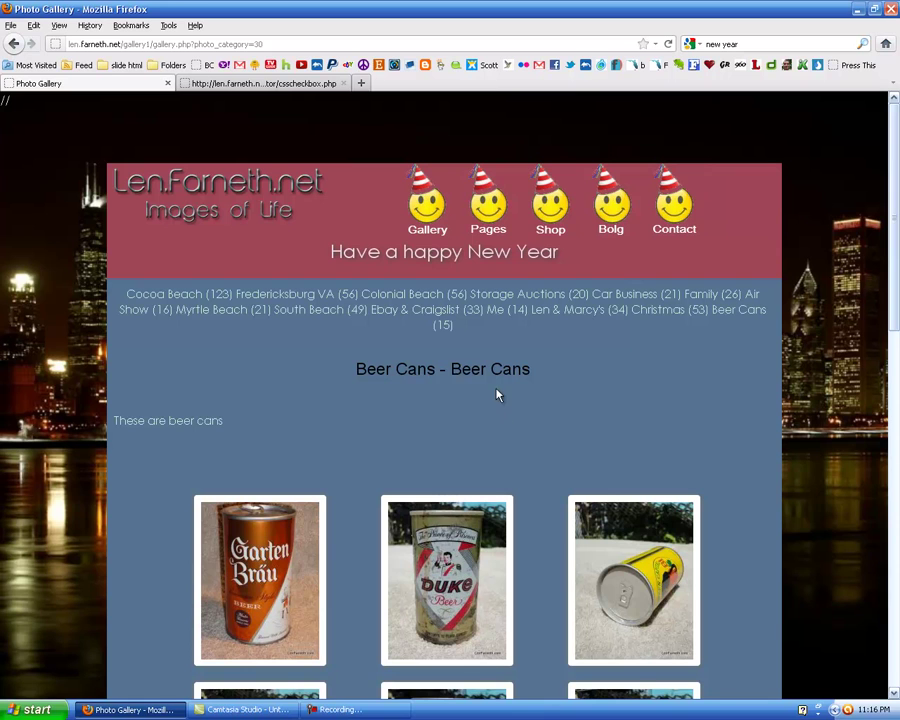
- From Admin Home, open the uploaded photos of the Beer Cans category for editing and choose the orange can photo showing its seam
click(283, 85)
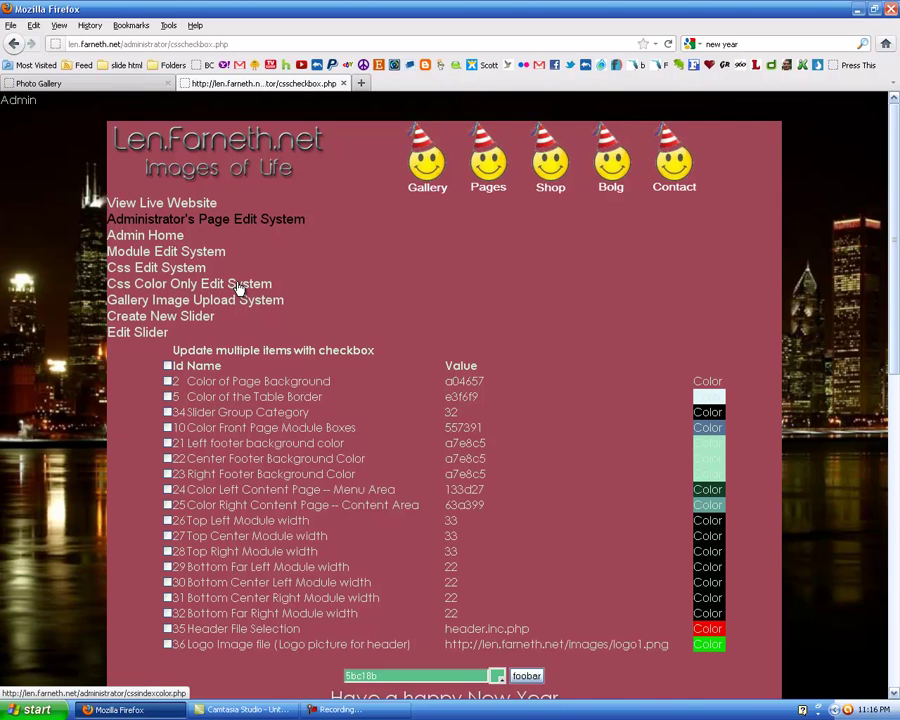
click(148, 236)
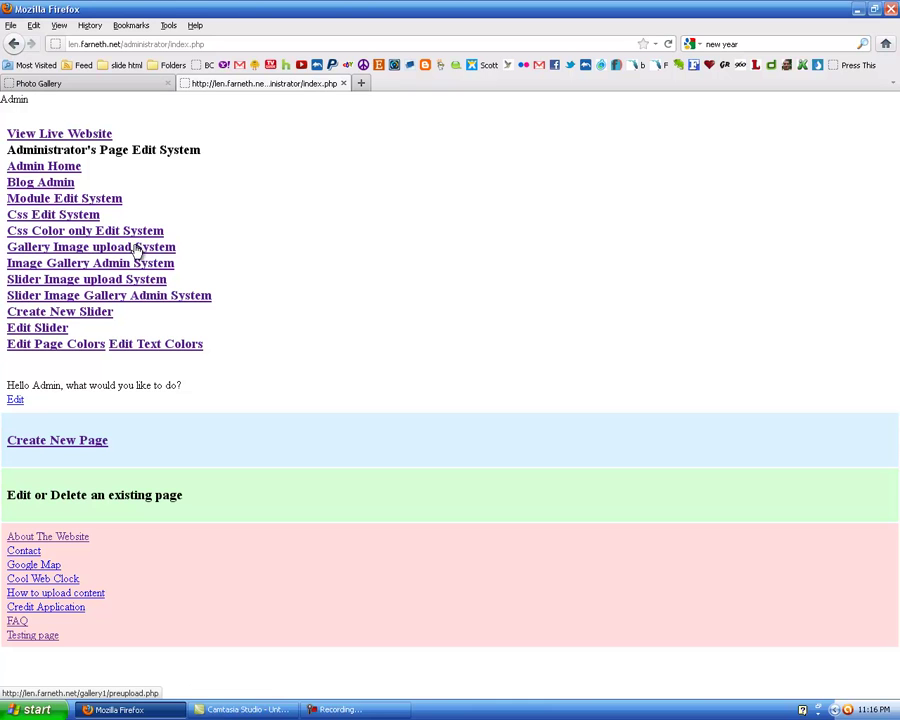
click(167, 265)
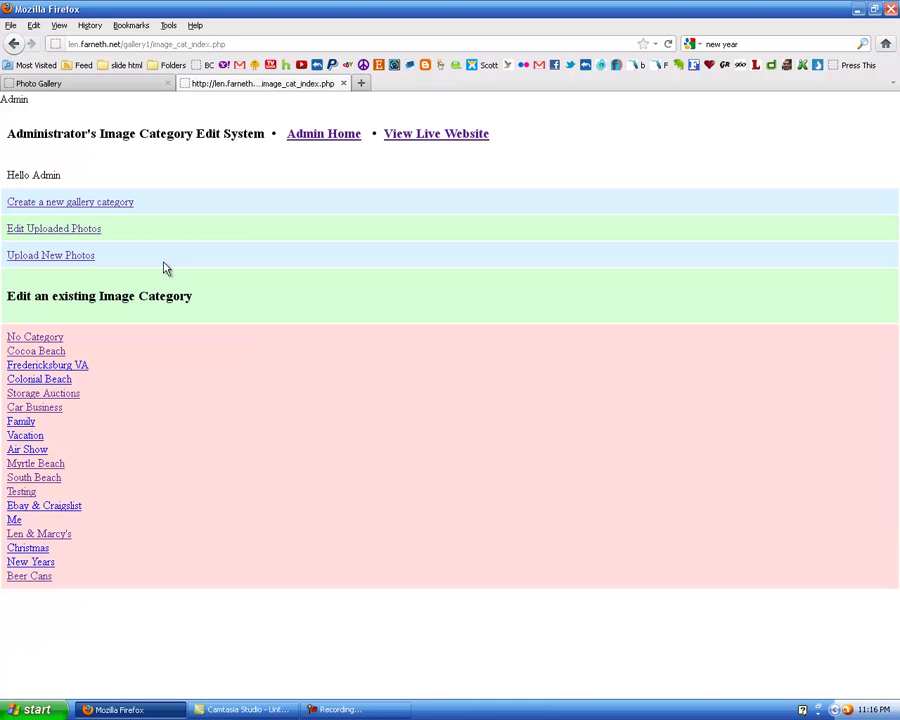
click(80, 228)
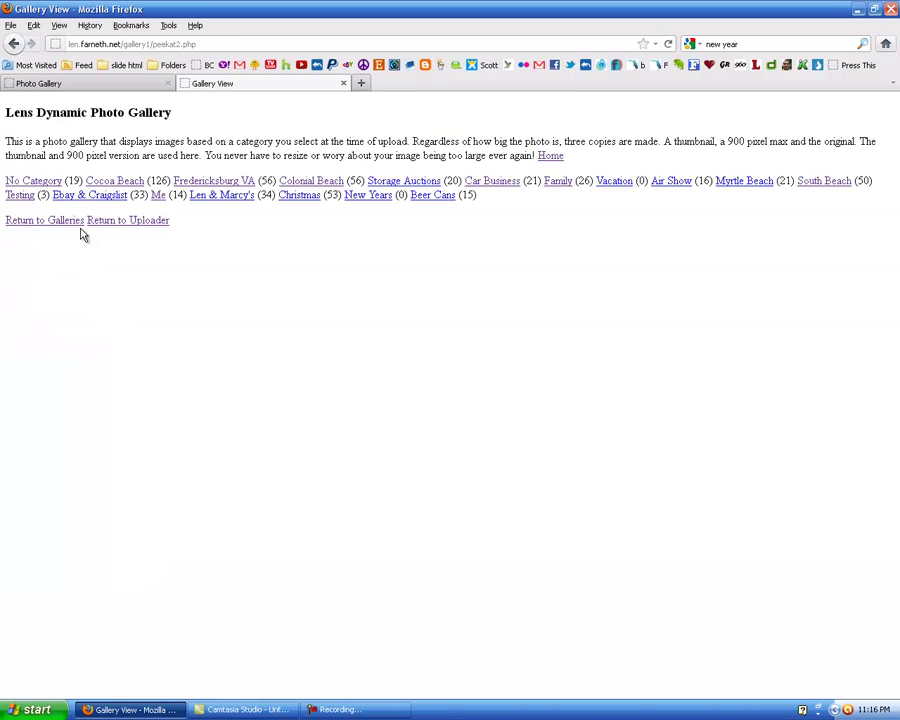
click(438, 197)
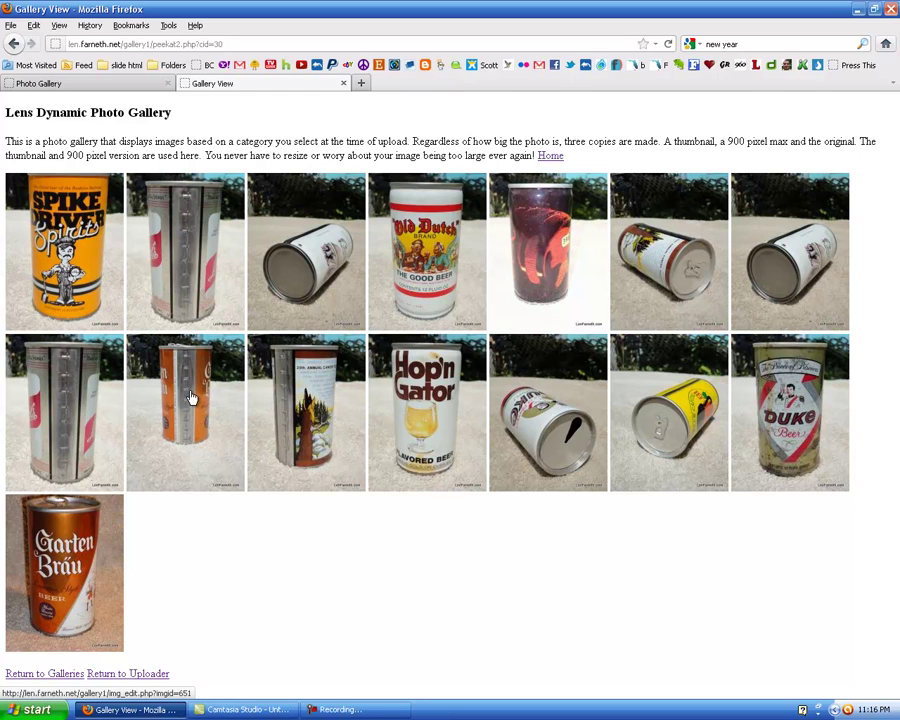
click(191, 398)
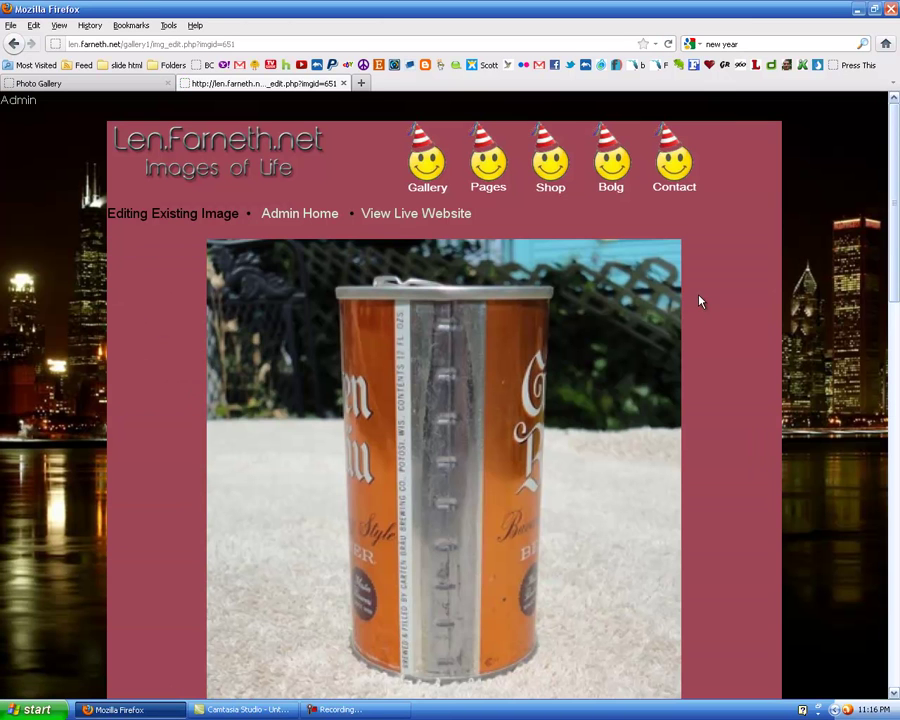
- Review the visibility options of the orange seam can photo, set it to Hidden and submit the page edit
scroll(870, 280, down, 10)
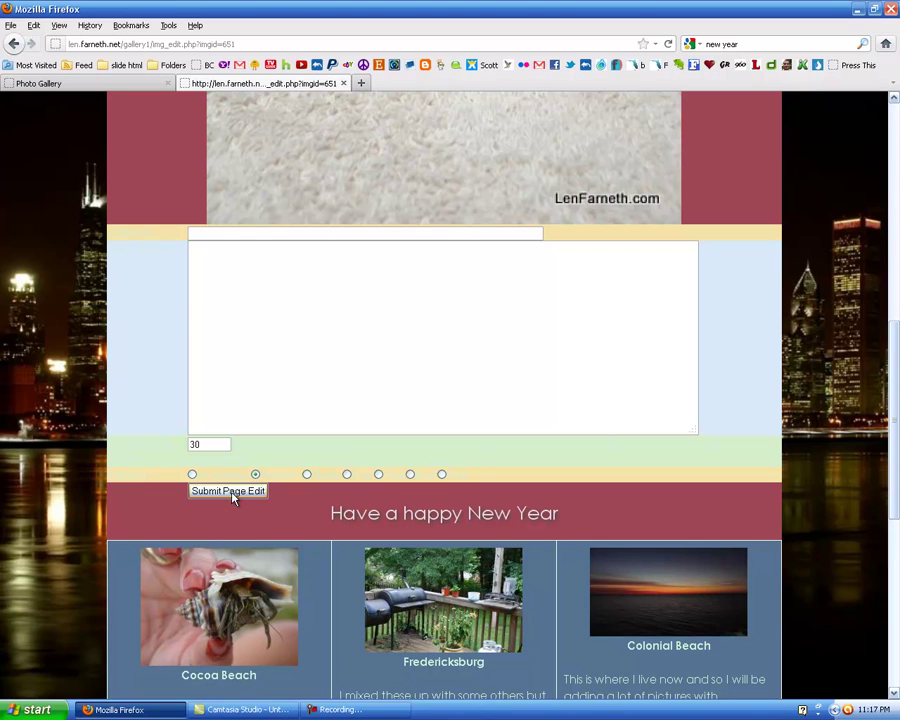
drag(202, 474, 302, 474)
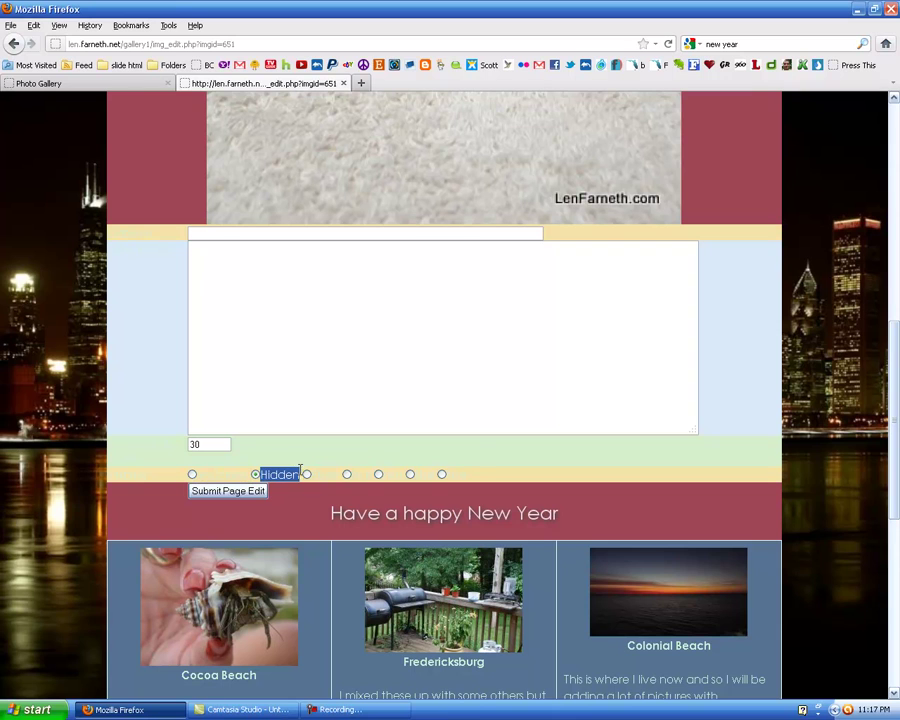
drag(529, 475, 104, 478)
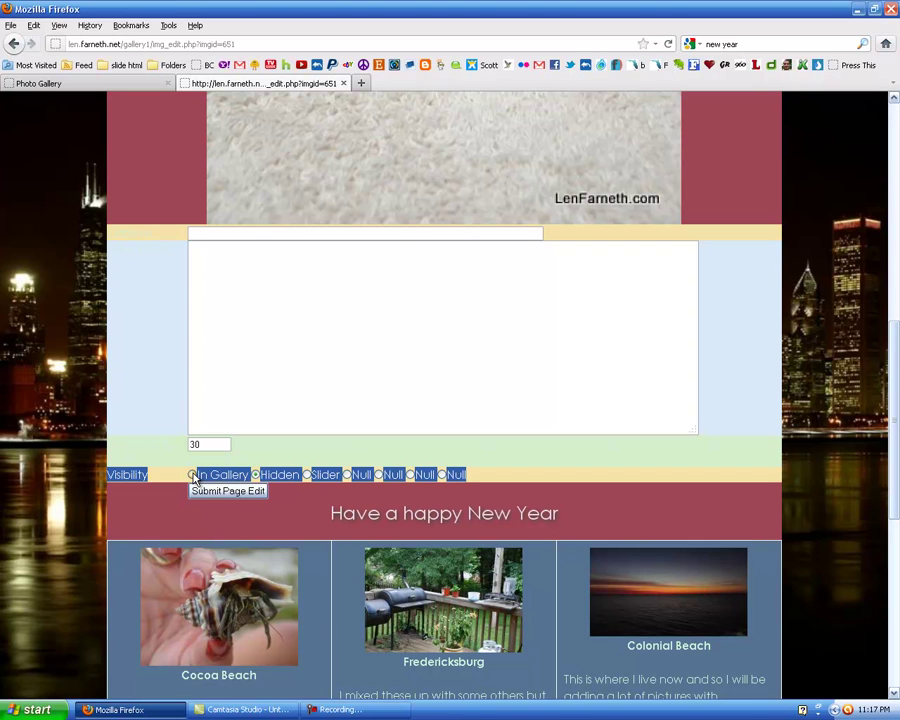
click(255, 474)
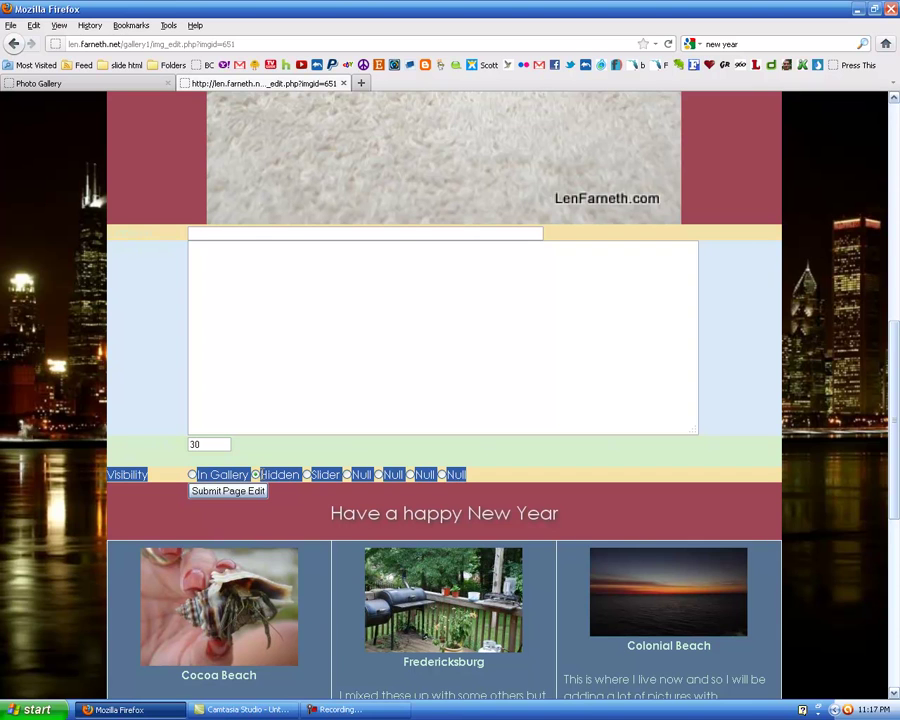
click(234, 491)
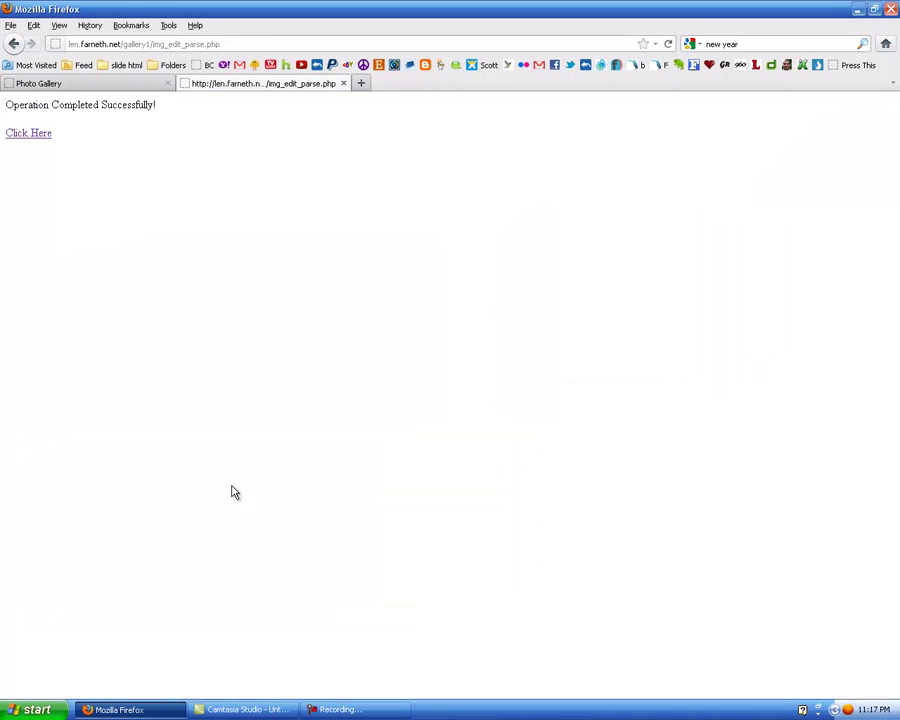
- Return to the admin home, list the uploaded Beer Cans photos for editing and choose the Spike Driver Spirits can
click(30, 133)
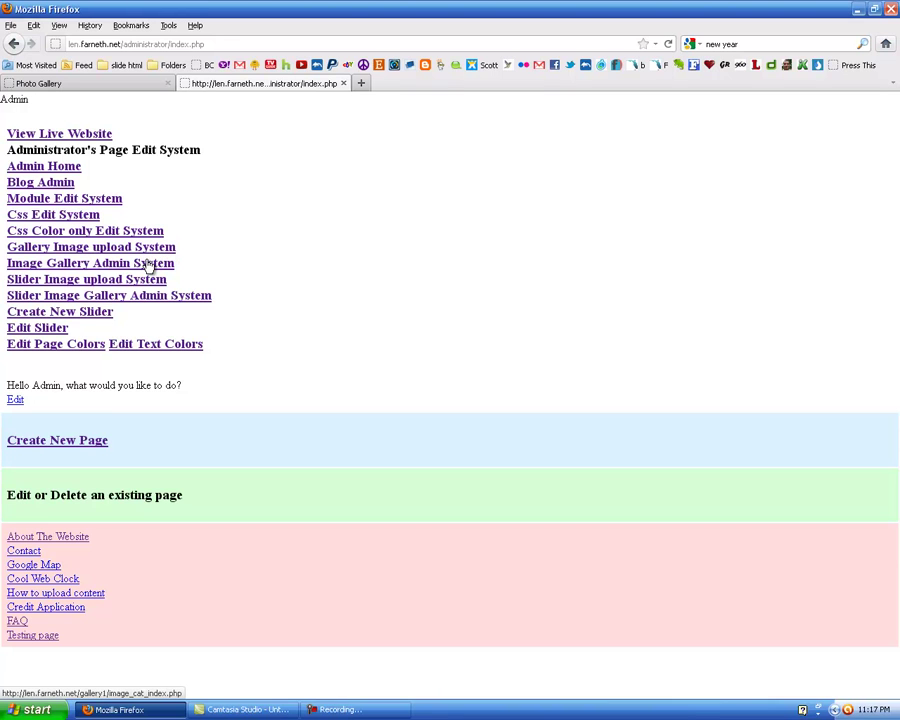
click(148, 264)
click(90, 230)
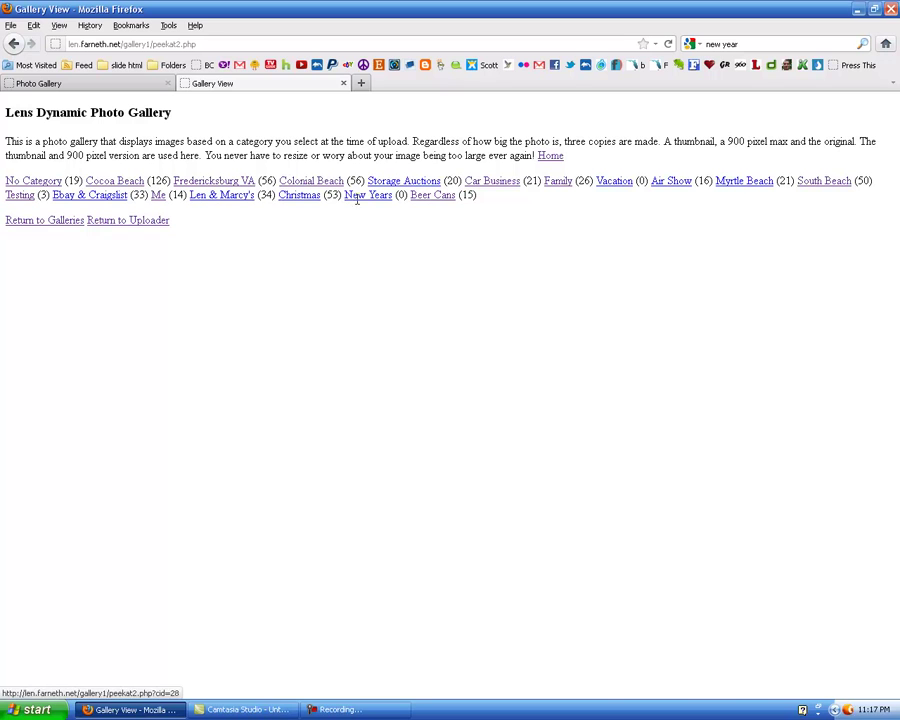
click(434, 197)
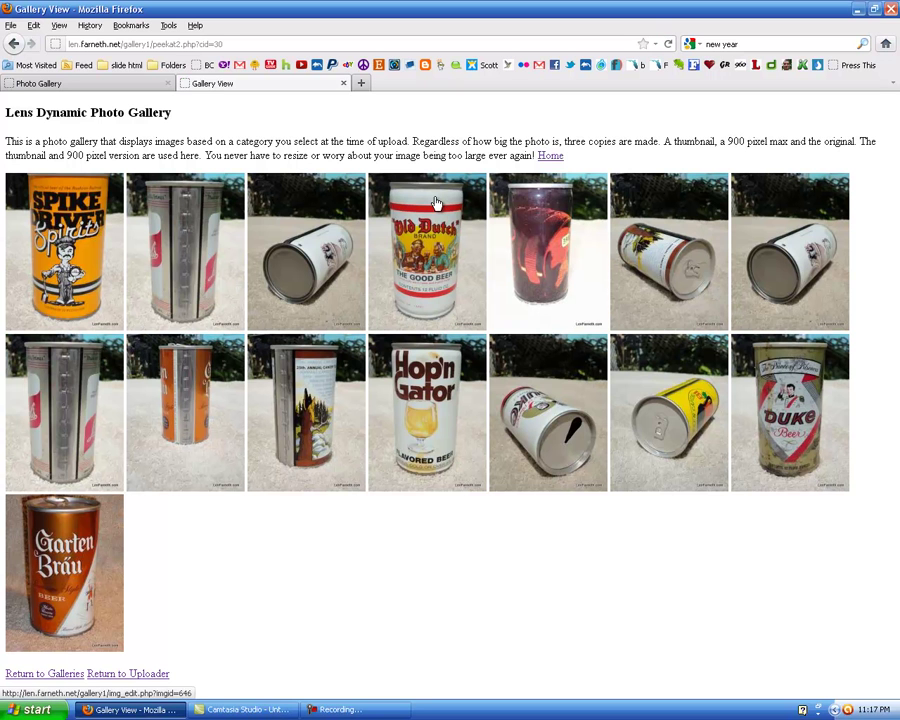
click(72, 268)
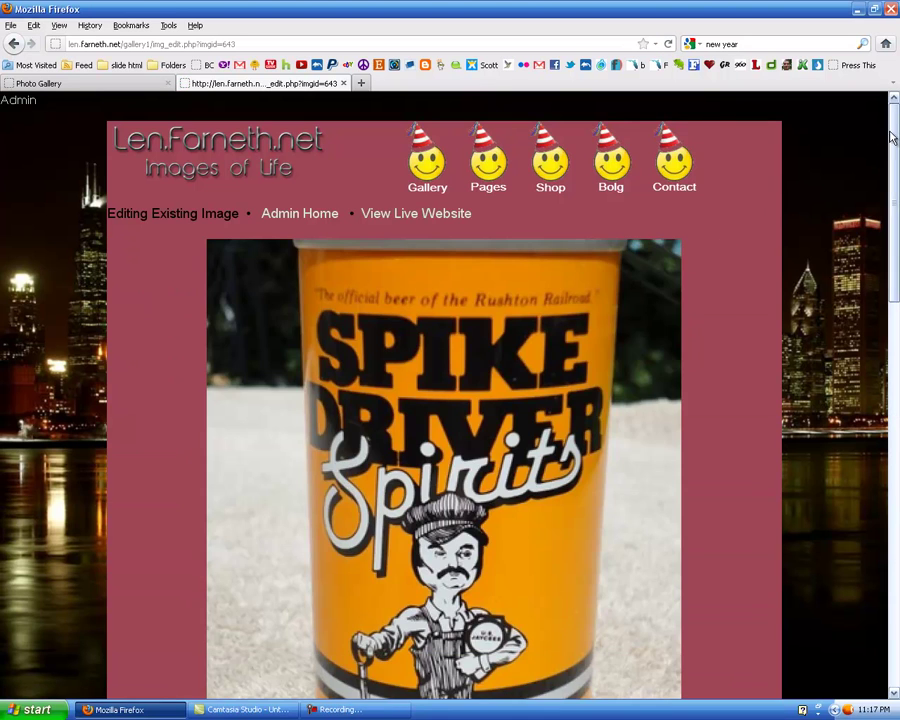
- Give the Spike Driver Spirits photo the title "Spike" and the description "This is spike", and submit the edit
scroll(212, 318, down, 10)
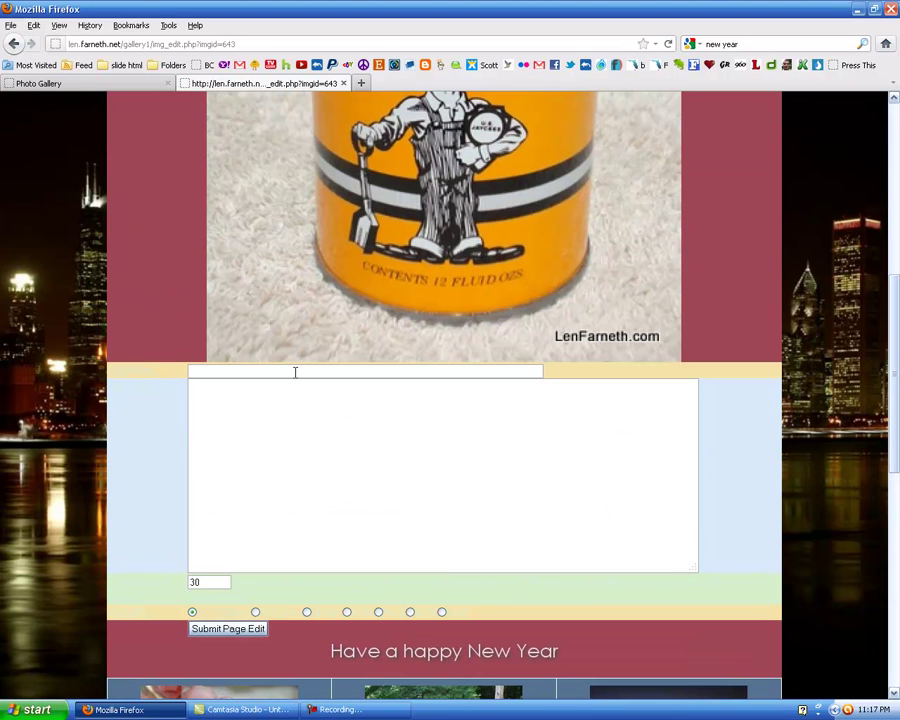
click(295, 372)
text(Spike)
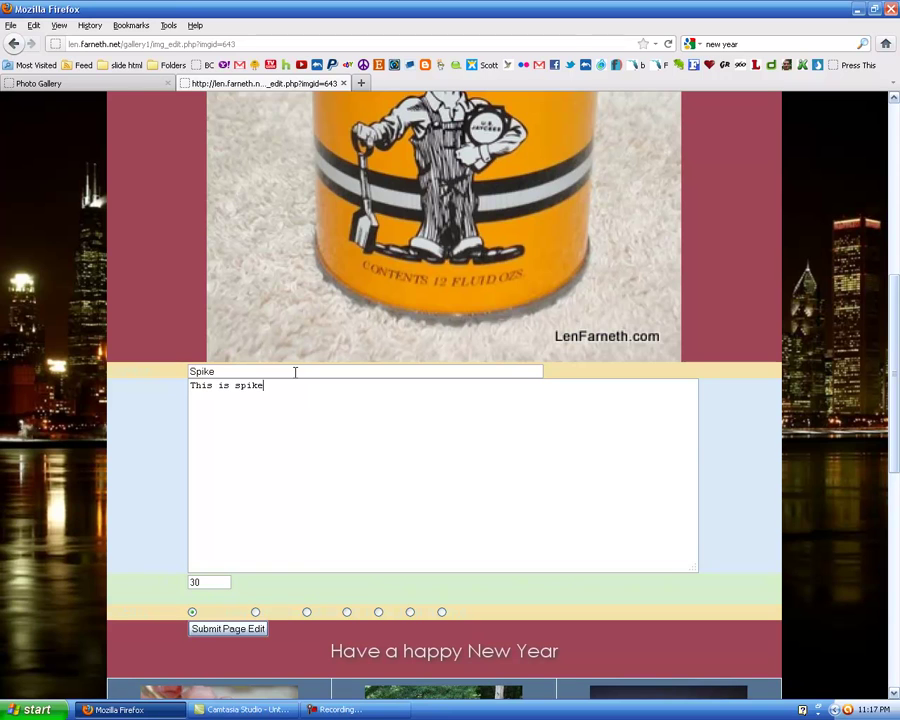
click(243, 630)
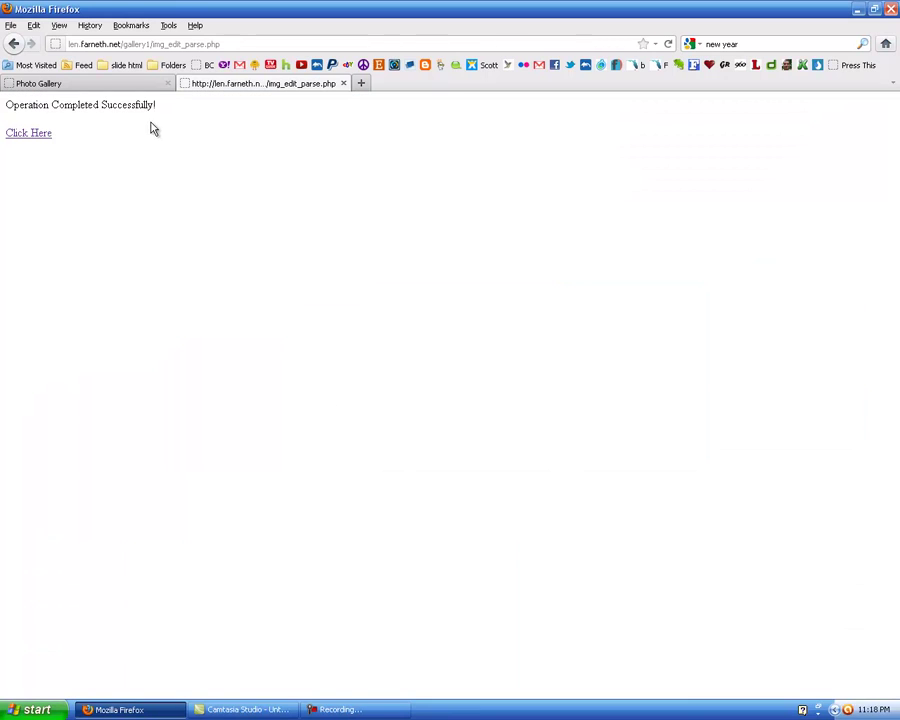
- Reload the Beer Cans category in the live gallery and show the detail page of the photo captioned Spike
click(120, 86)
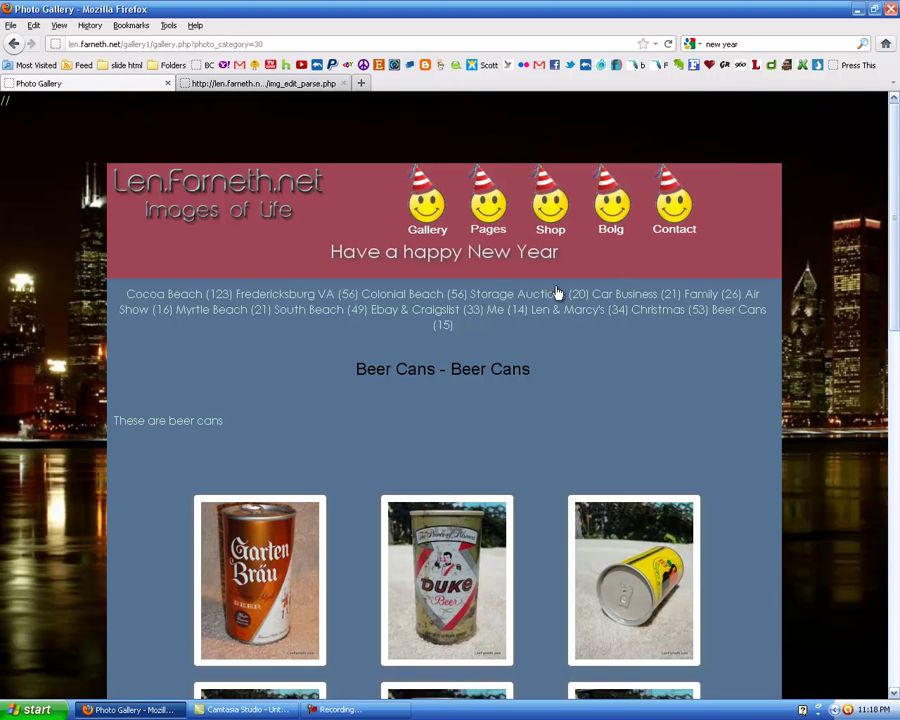
click(745, 312)
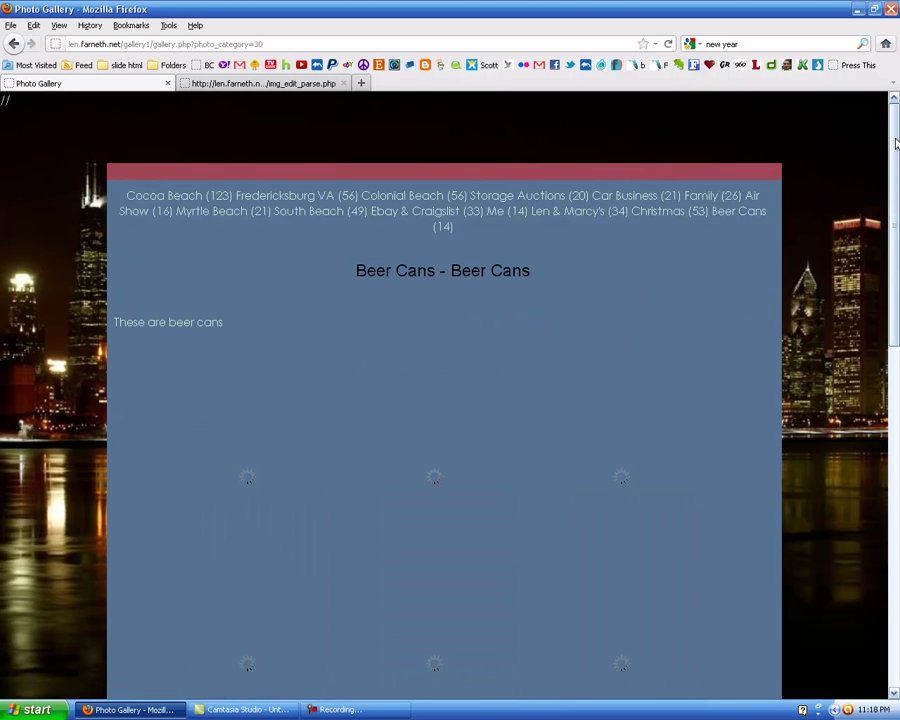
drag(897, 143, 889, 482)
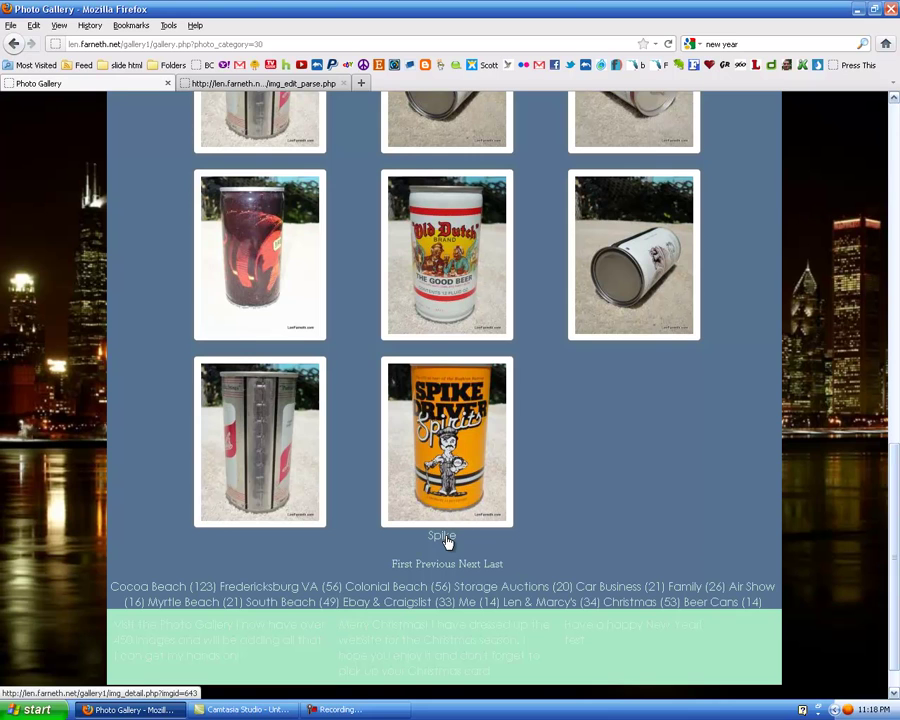
click(446, 537)
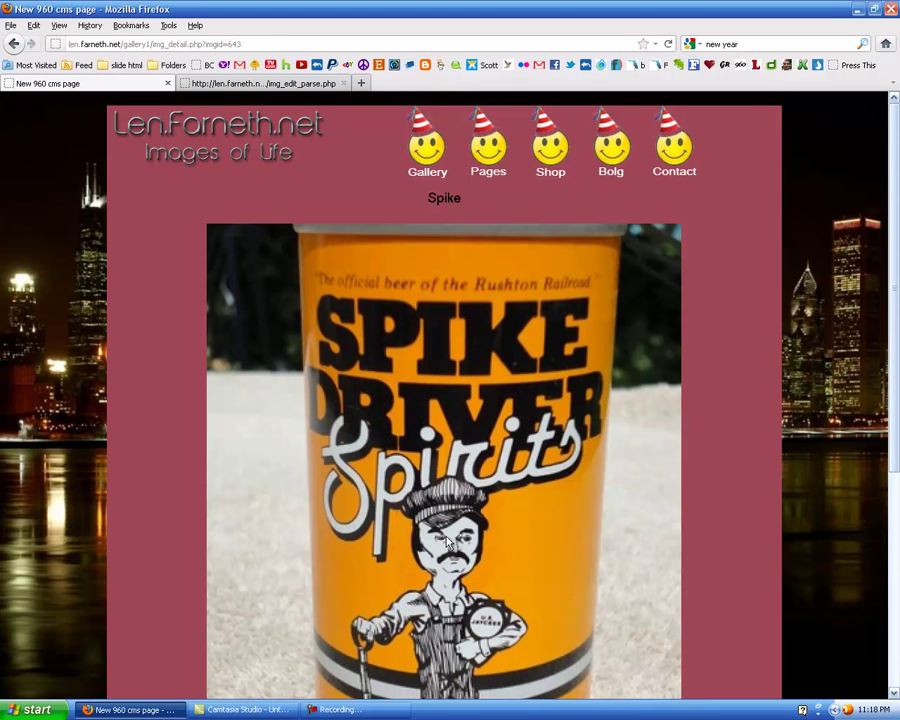
- View the Spike photo as the raw upload and in "This Size", and return to the Beer Cans gallery
scroll(874, 337, down, 5)
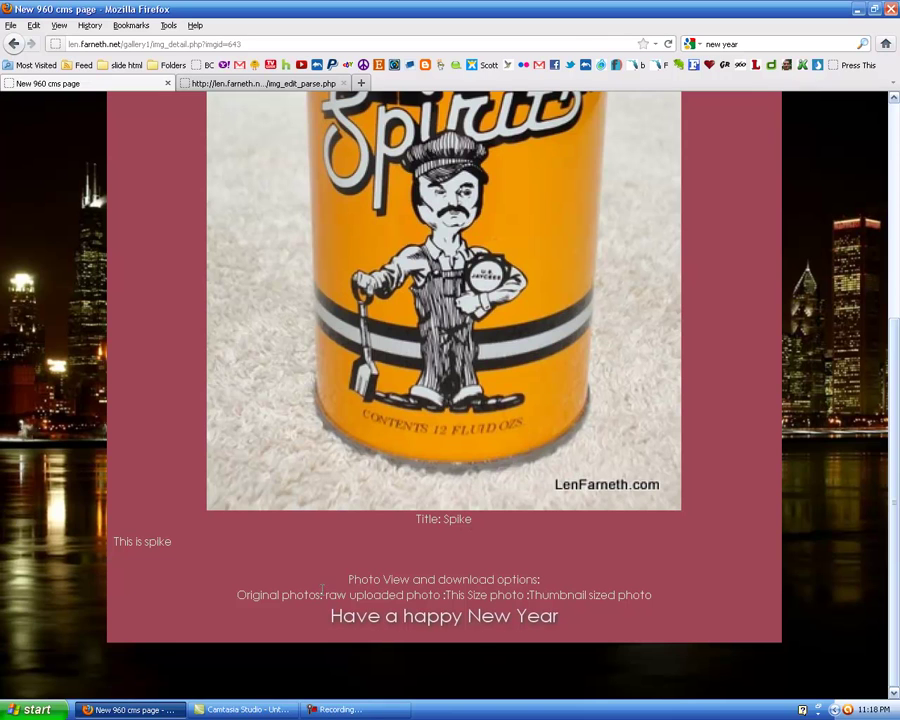
click(372, 600)
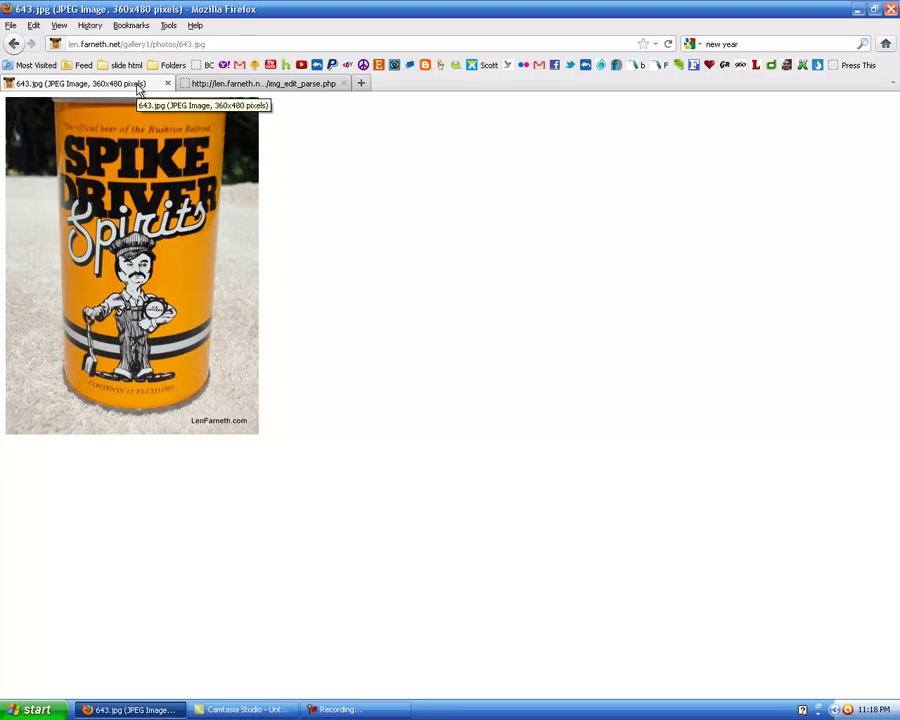
click(14, 44)
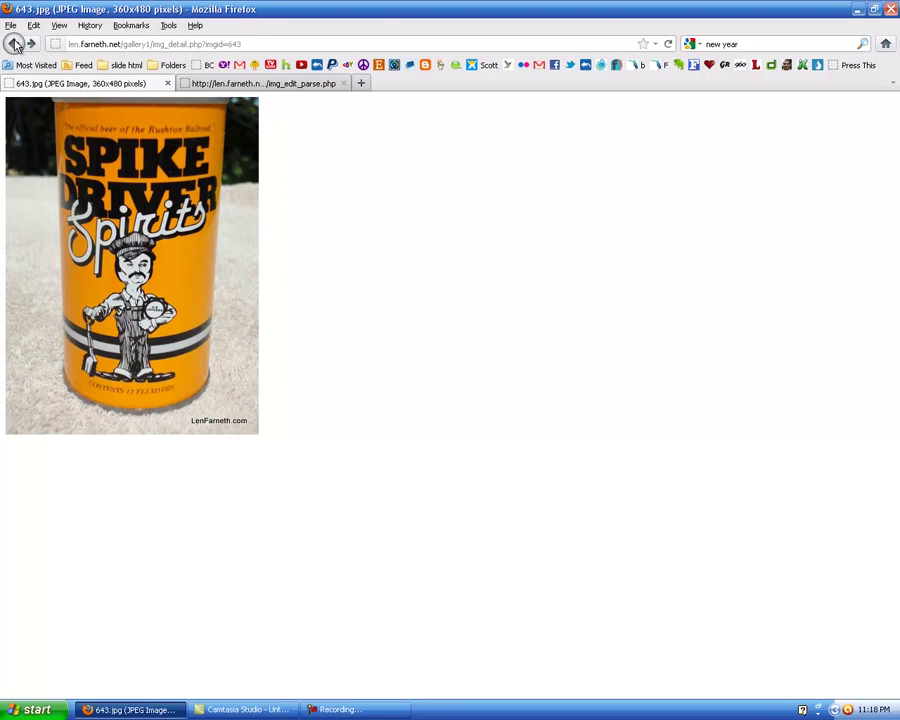
click(494, 597)
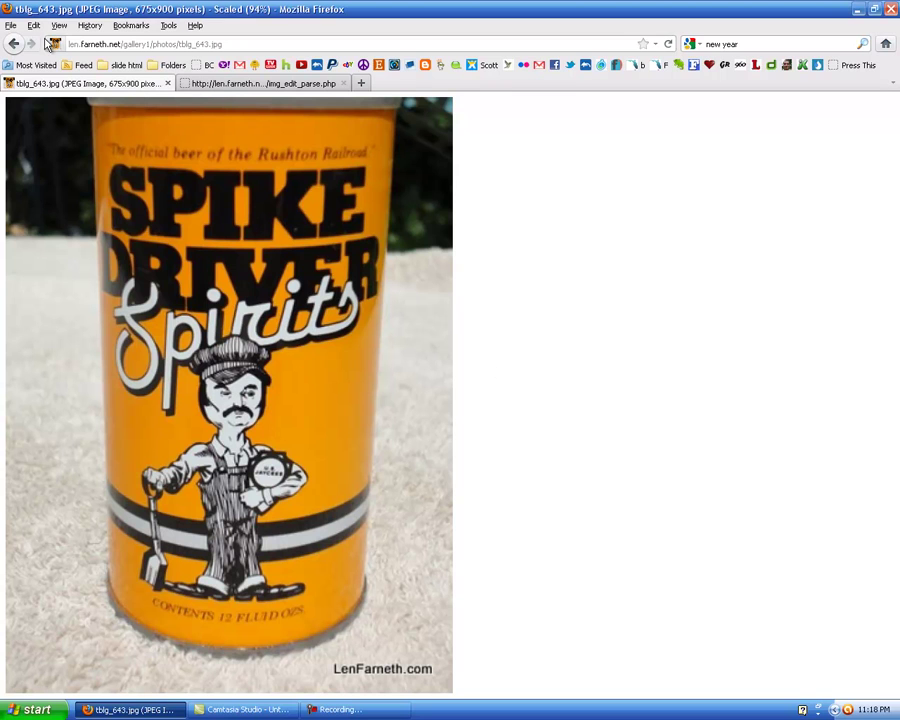
click(15, 44)
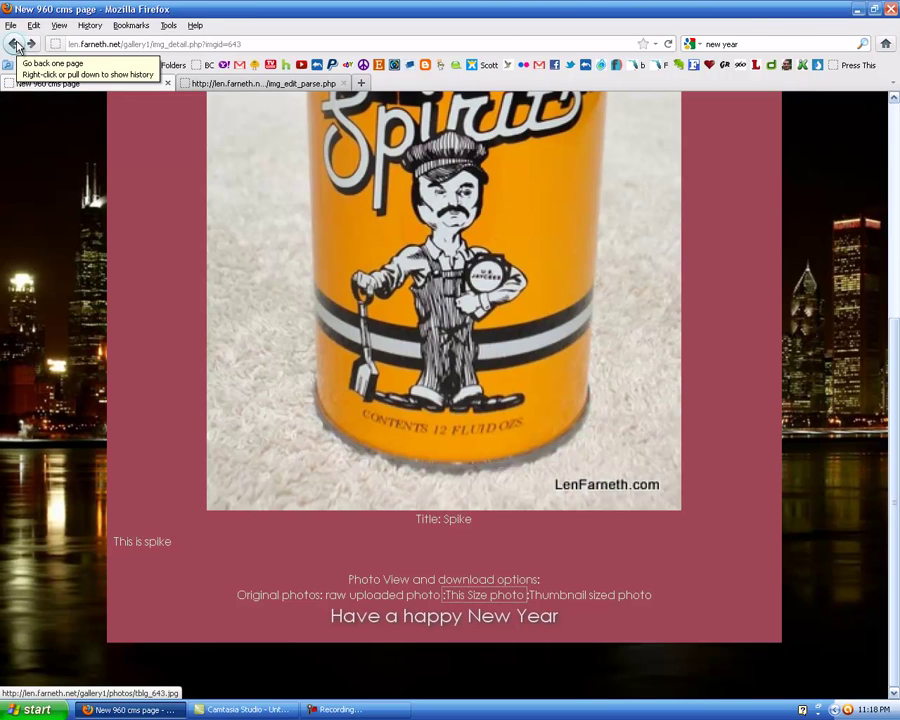
click(15, 44)
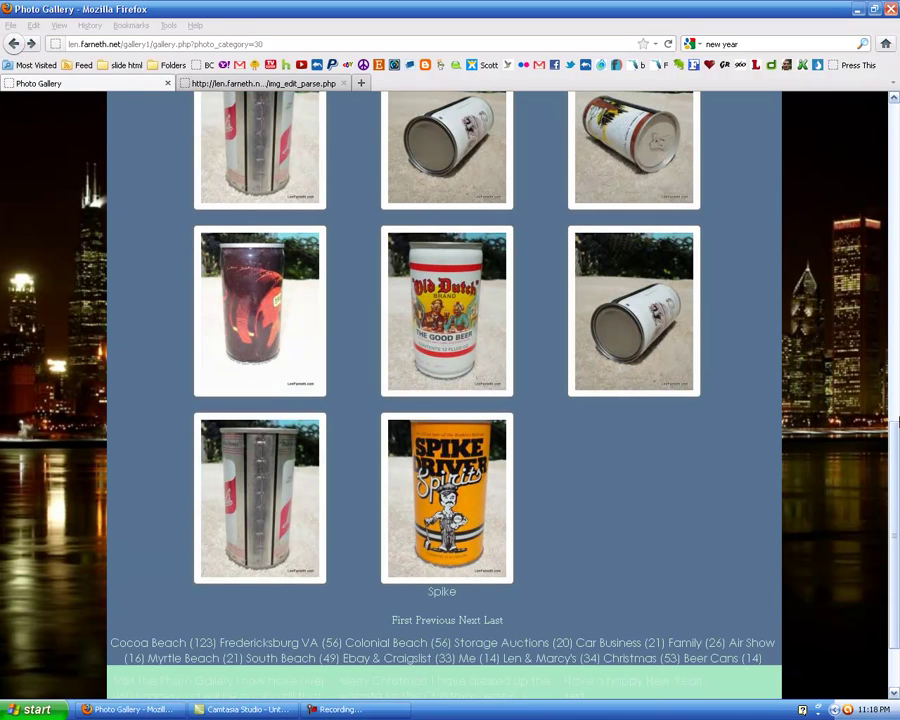
- Browse the Fredericksburg VA category of the live gallery and look through the captioned photos on its next page
drag(895, 450, 893, 78)
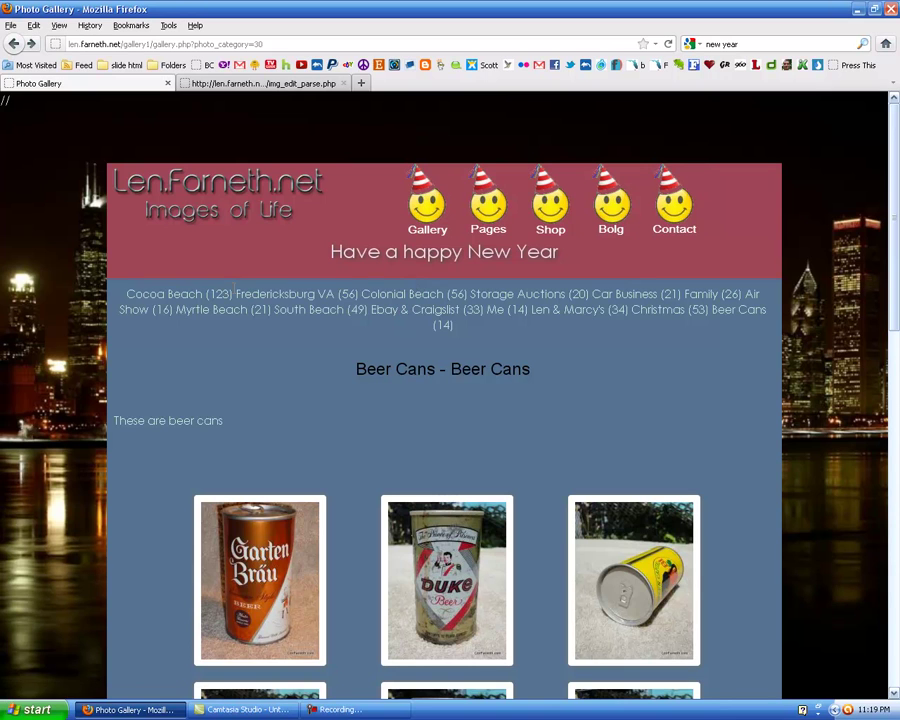
click(295, 299)
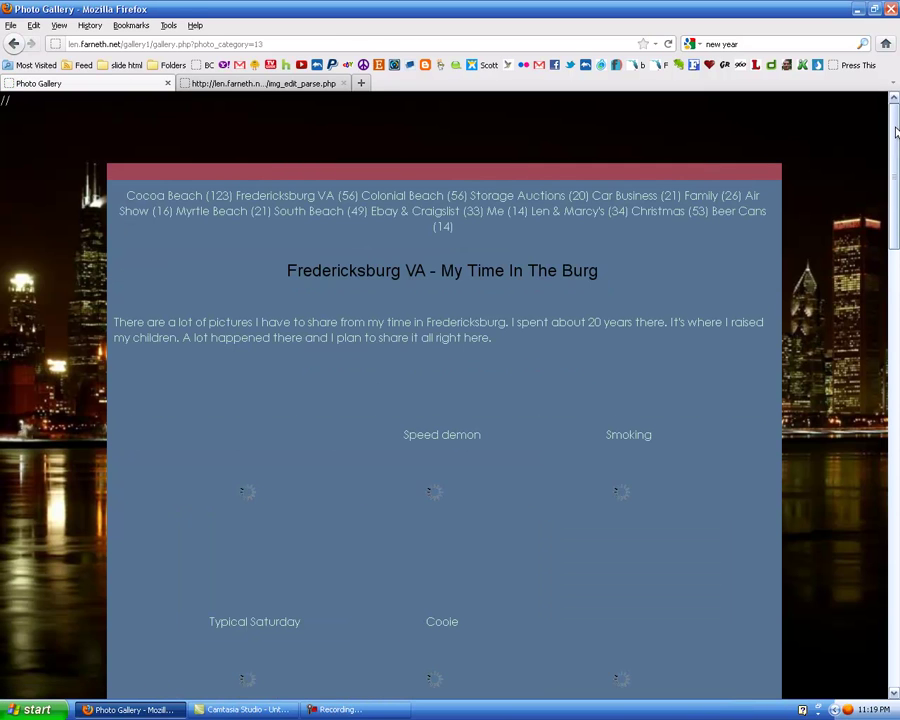
drag(896, 131, 892, 617)
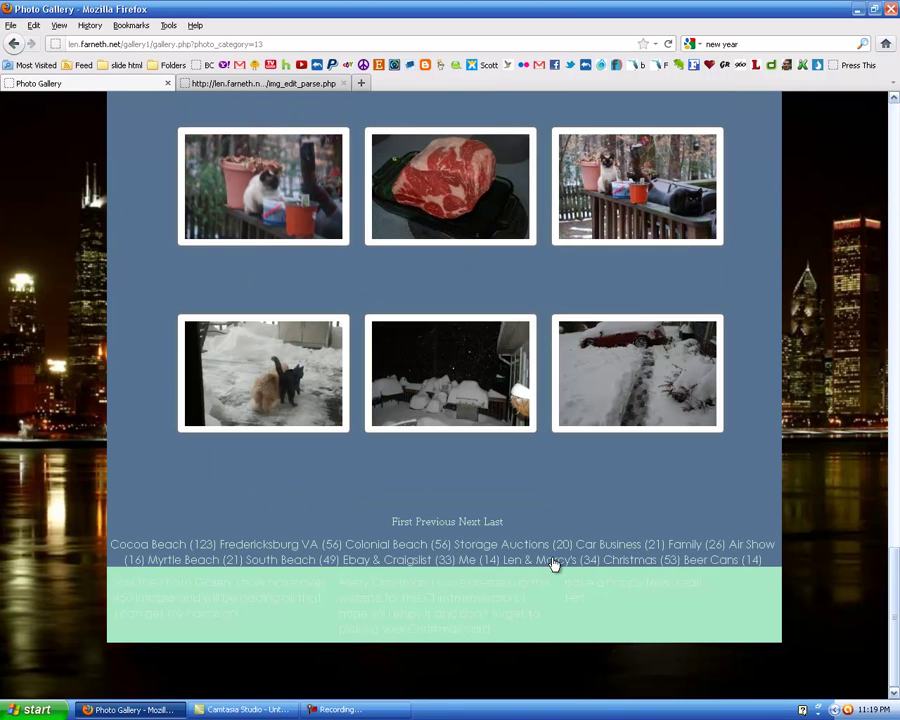
click(473, 528)
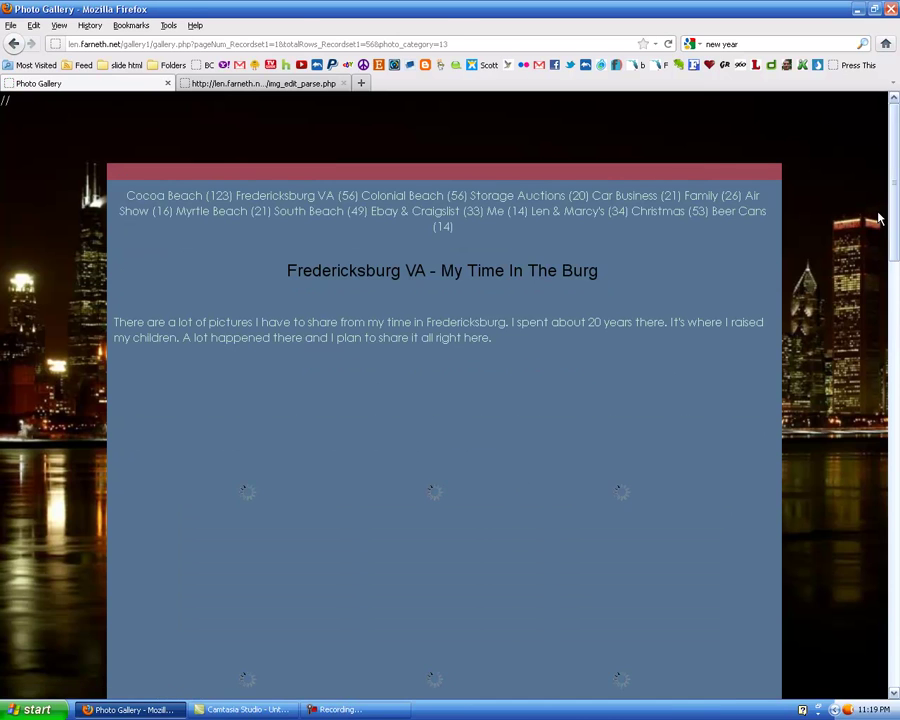
drag(893, 140, 893, 492)
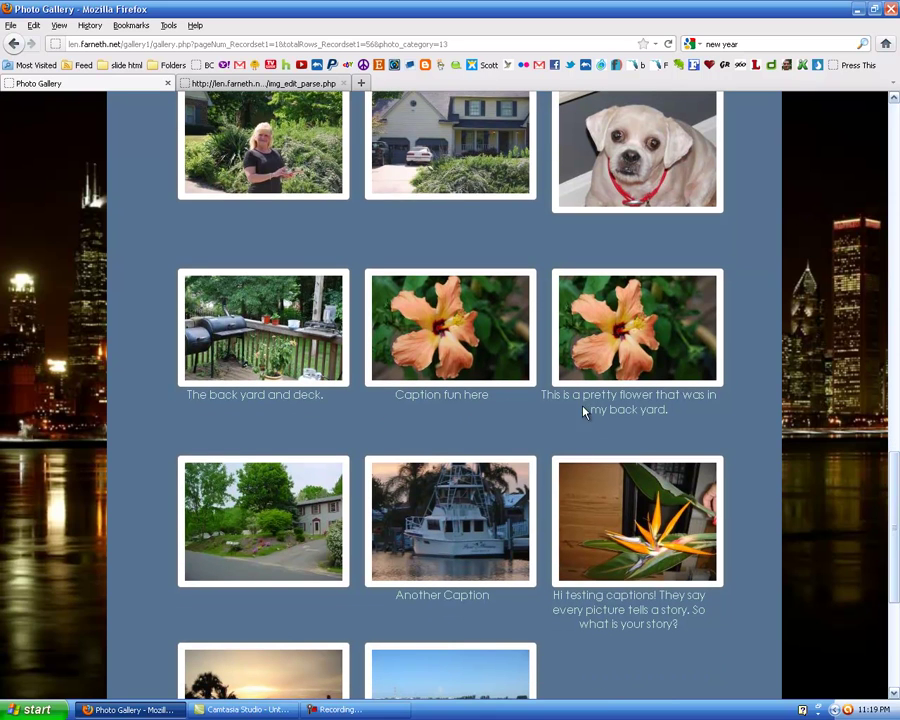
- View the detail page of the captioned pretty flower photo, try its raw uploaded version and return to the Fredericksburg gallery
click(638, 400)
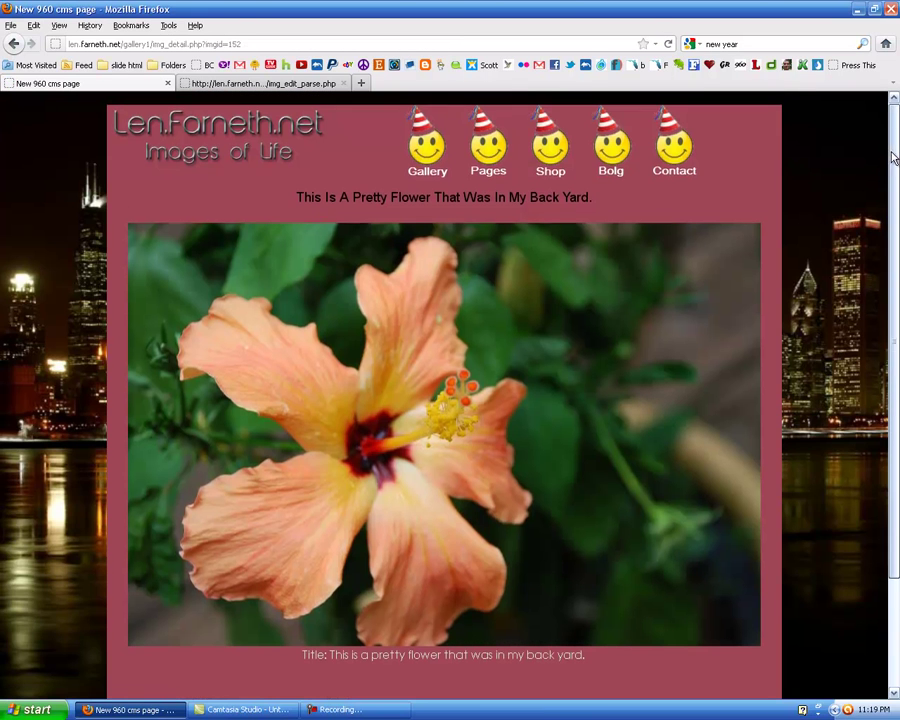
drag(894, 158, 894, 242)
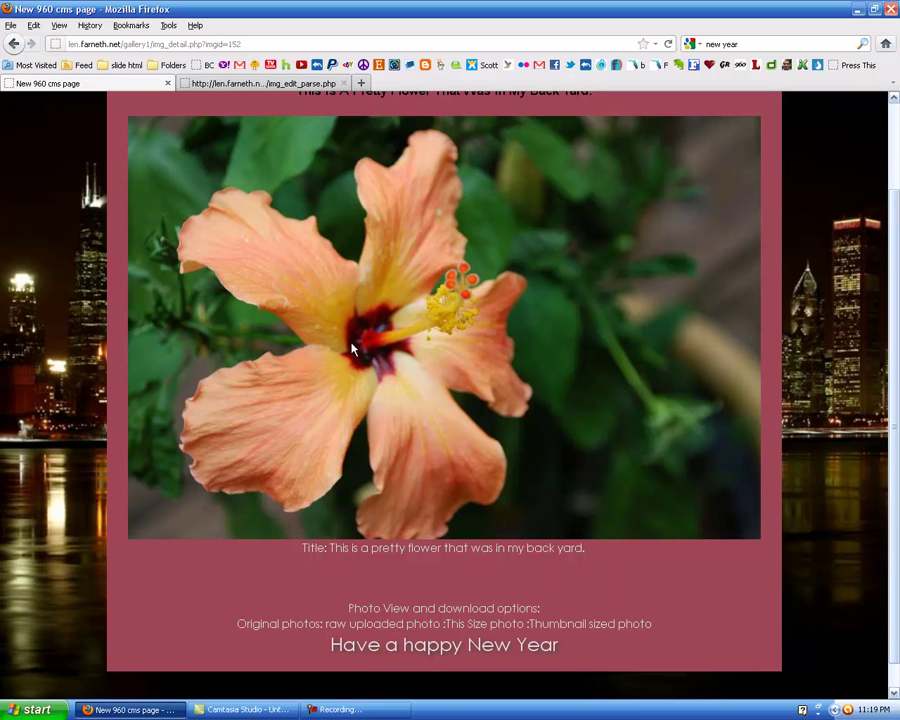
click(368, 626)
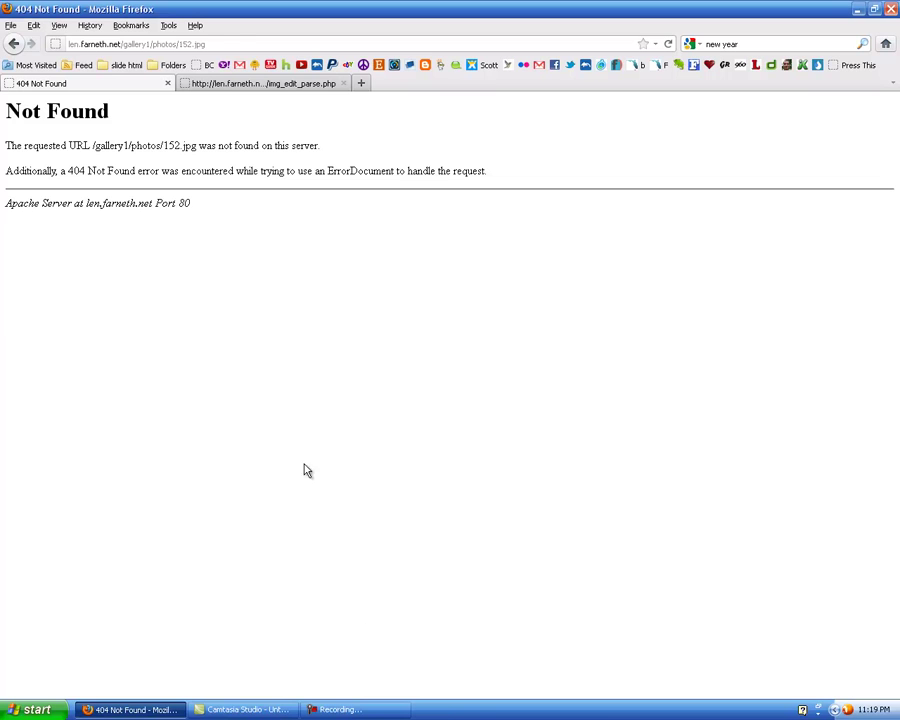
click(14, 43)
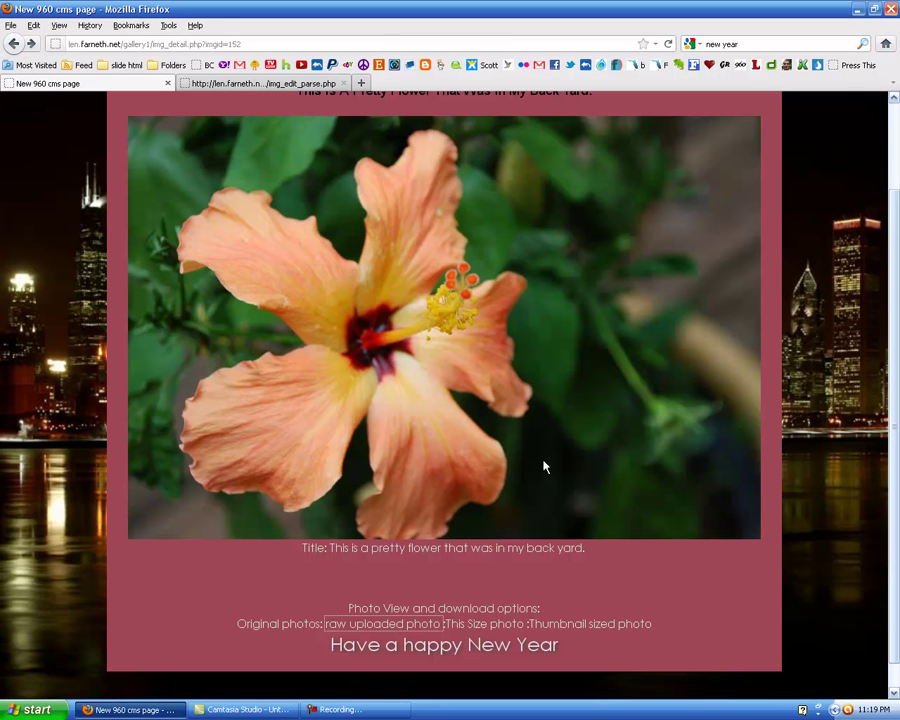
drag(892, 248, 892, 126)
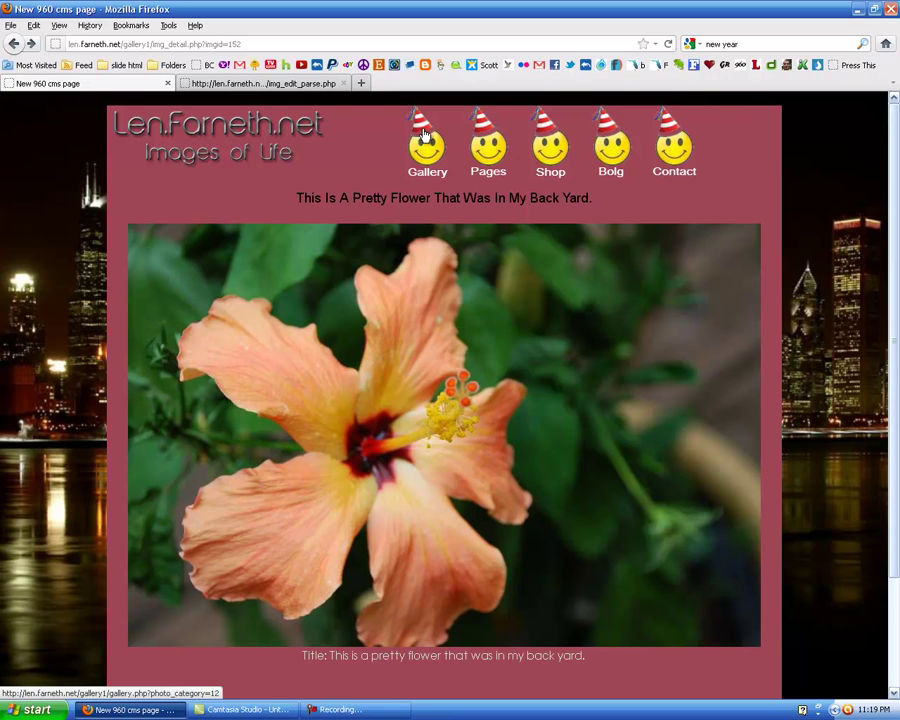
click(14, 44)
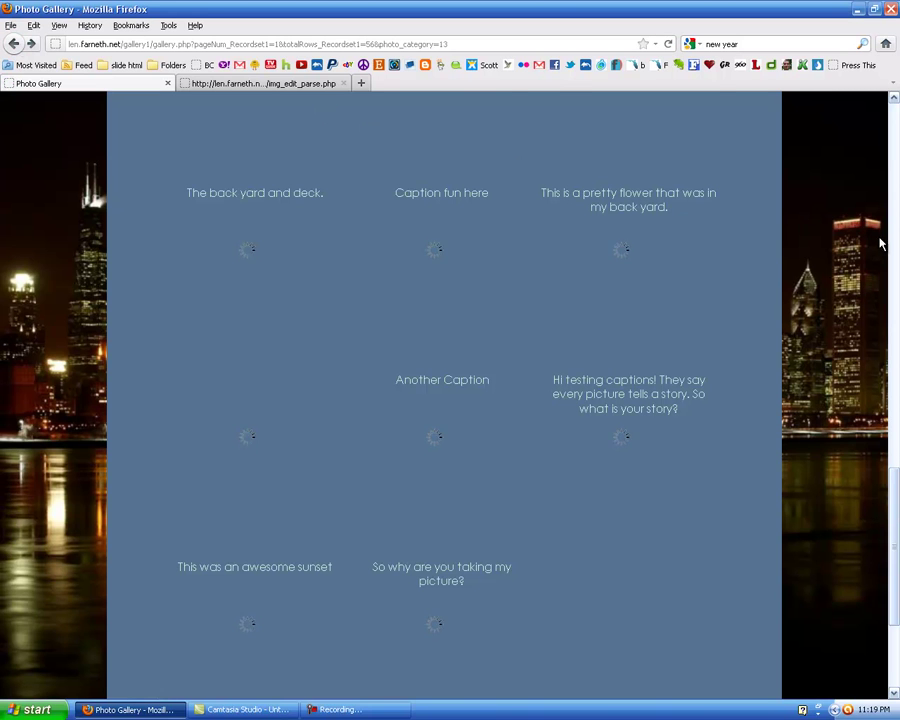
- Switch the live gallery from Fredericksburg VA to the Cocoa Beach category
scroll(894, 186, up, 1)
scroll(894, 186, up, 20)
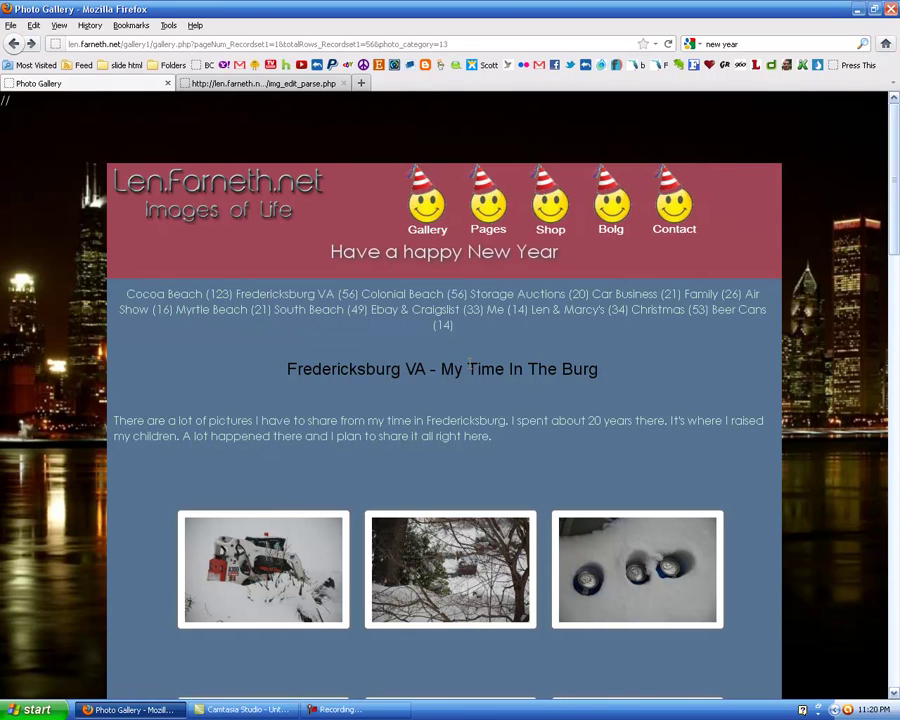
mouse_move(895, 116)
mouse_down()
mouse_move(895, 200)
mouse_move(894, 95)
mouse_up()
click(178, 298)
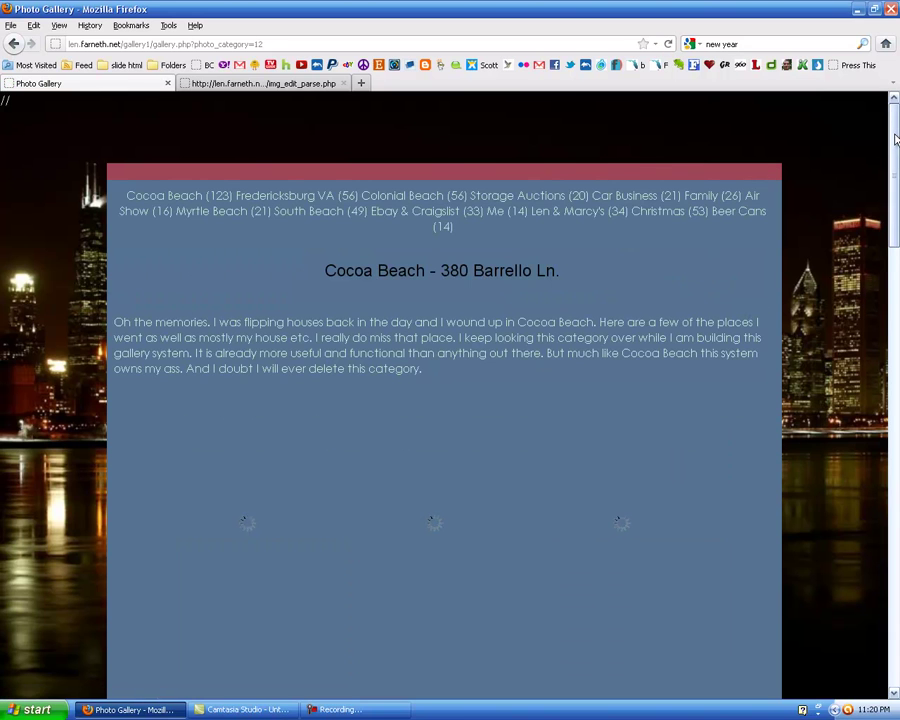
- View the detail page of the photo captioned "The Space Shuttle!" in Cocoa Beach, read its title and description, and return to the gallery
drag(897, 138, 894, 540)
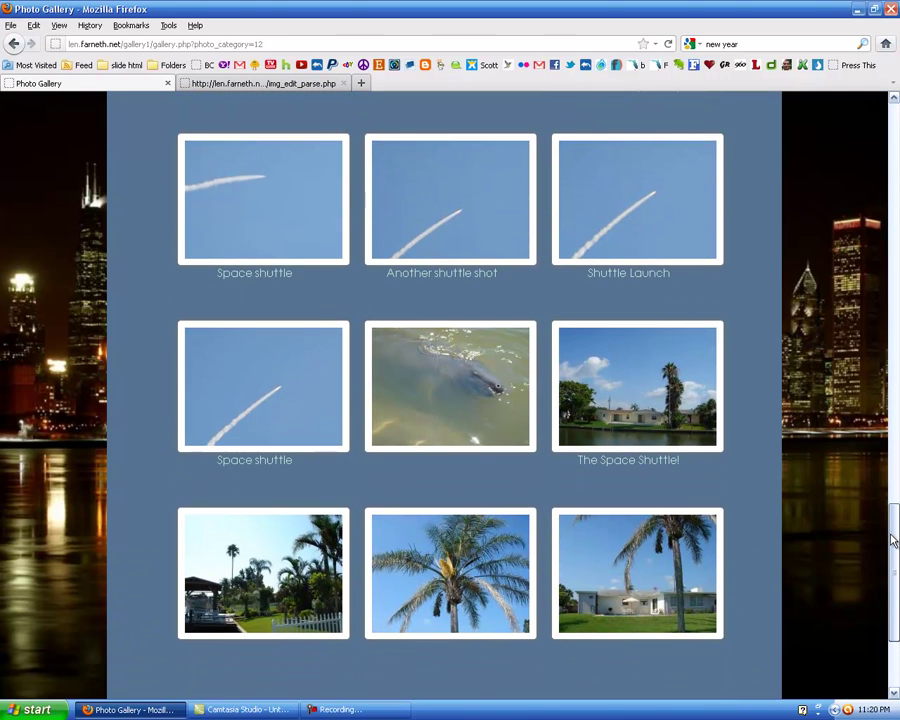
click(637, 465)
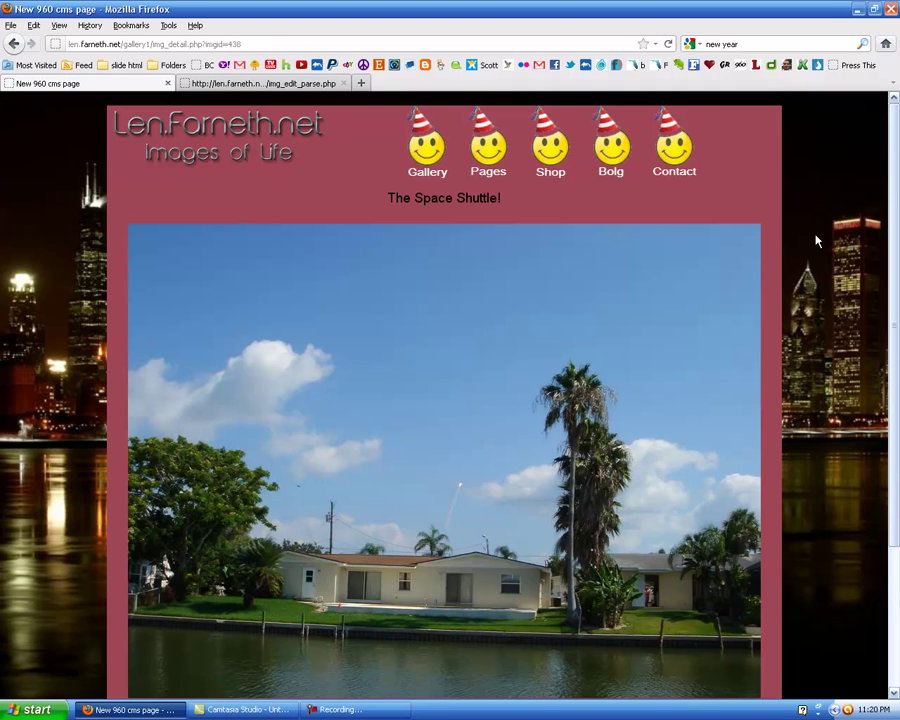
drag(894, 180, 873, 322)
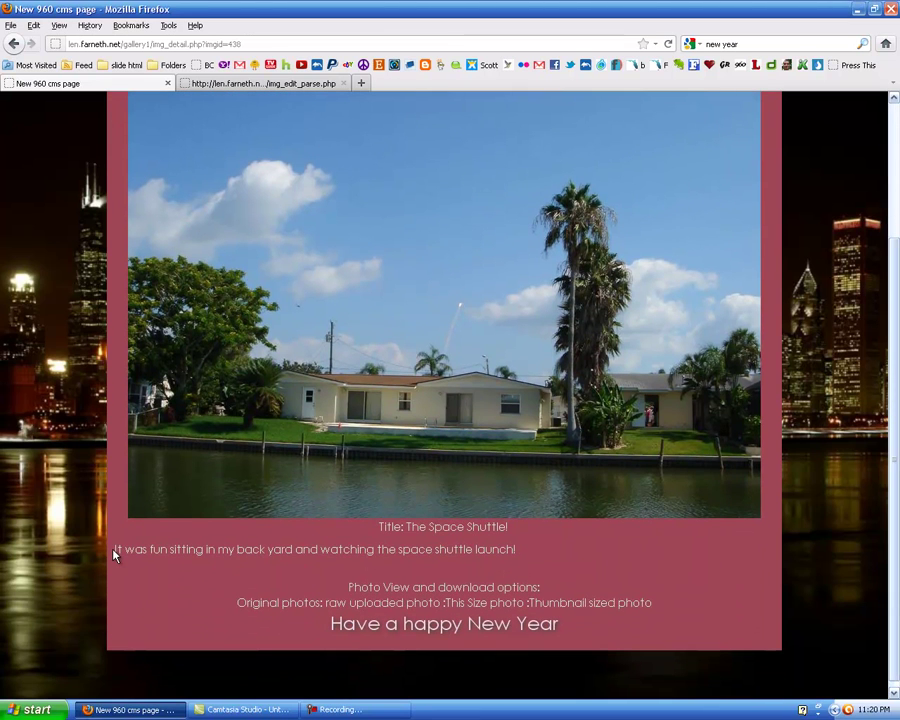
drag(114, 556, 531, 553)
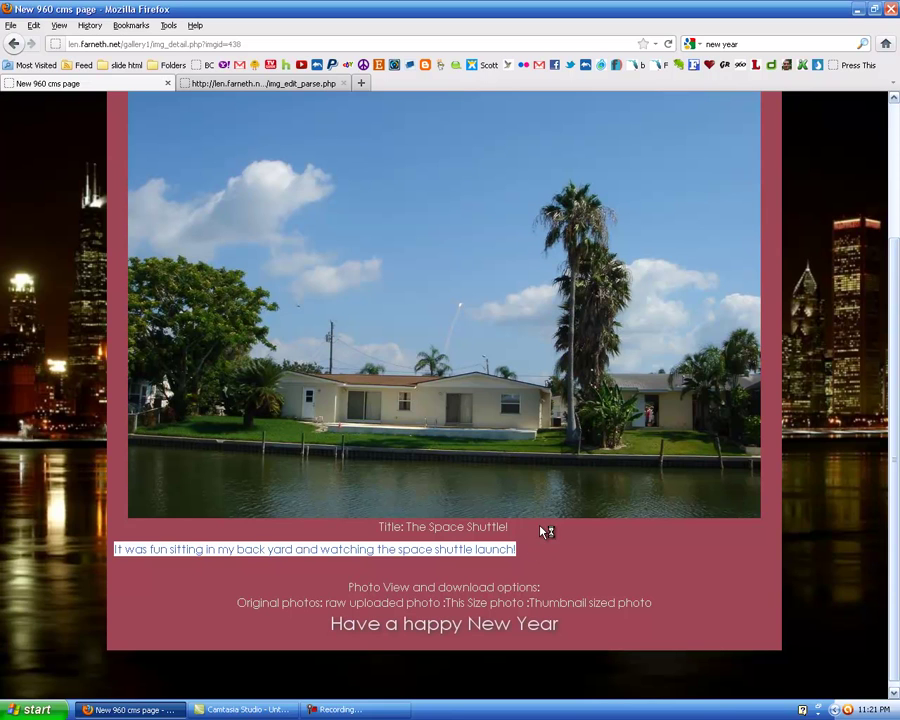
click(540, 551)
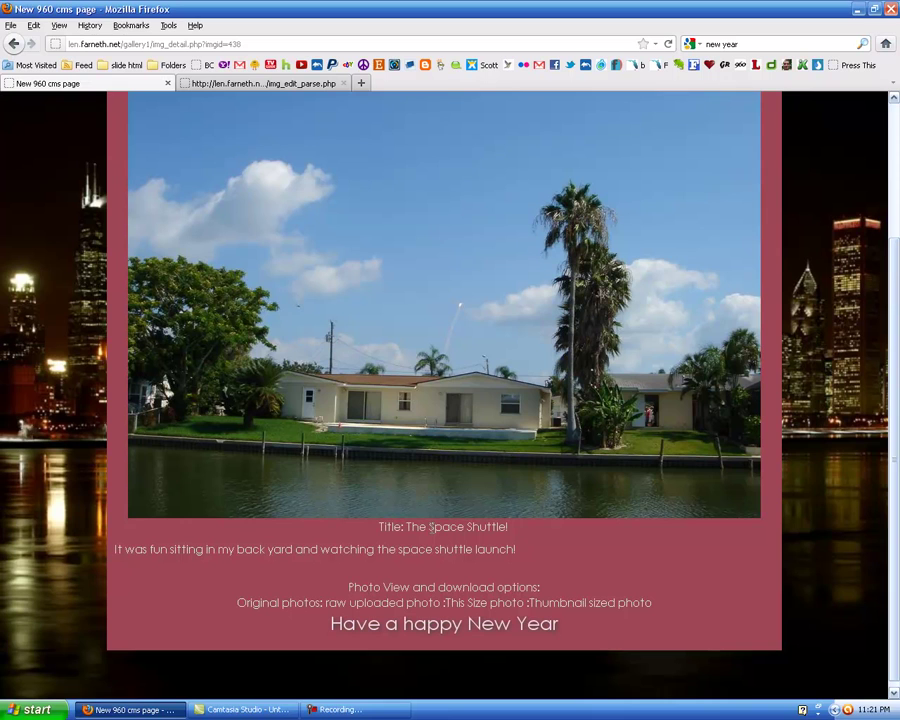
drag(429, 526, 505, 526)
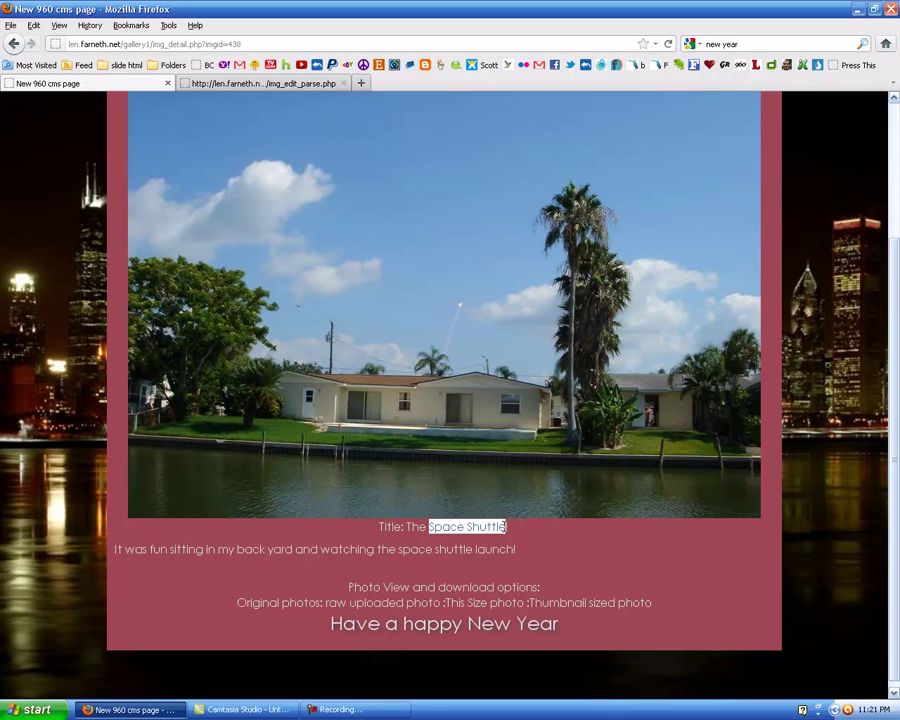
click(556, 534)
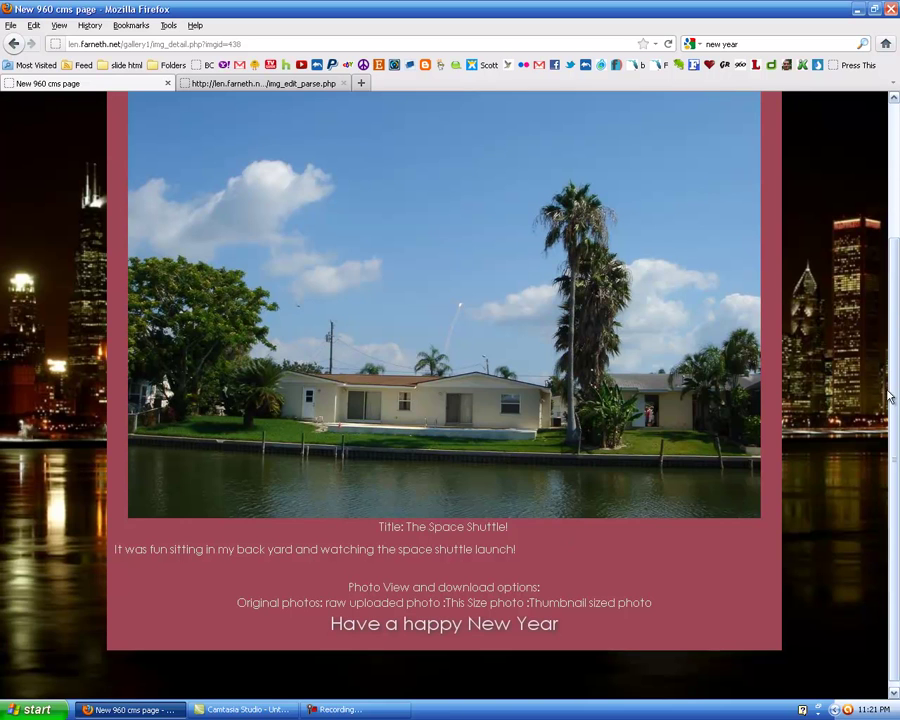
scroll(889, 402, up, 3)
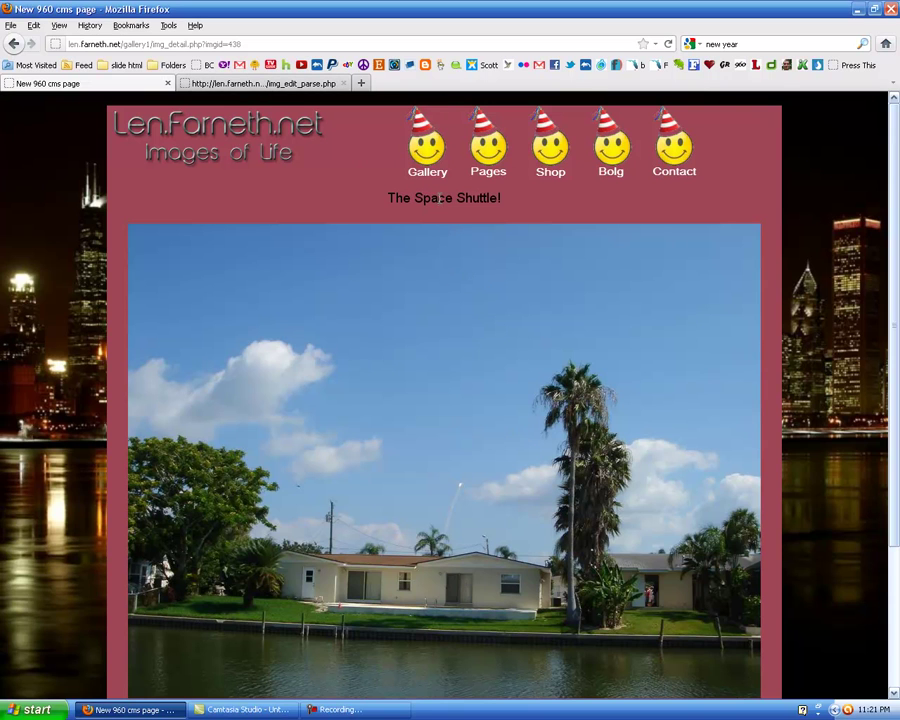
click(432, 163)
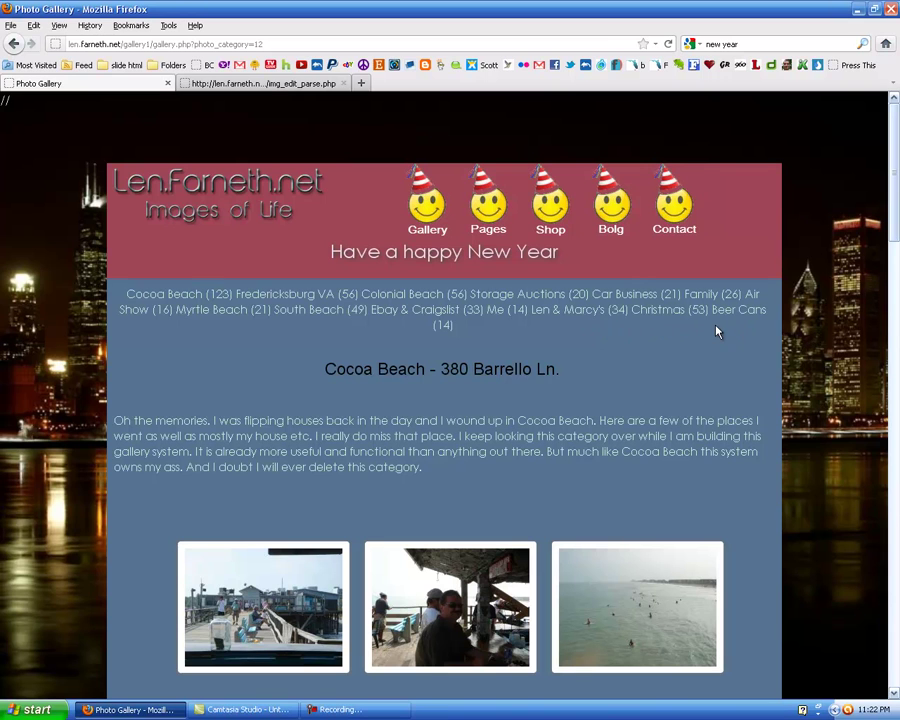
- Hide the Beer Cans category from the live gallery's category list in the image gallery admin system and submit the edit
click(251, 87)
click(34, 136)
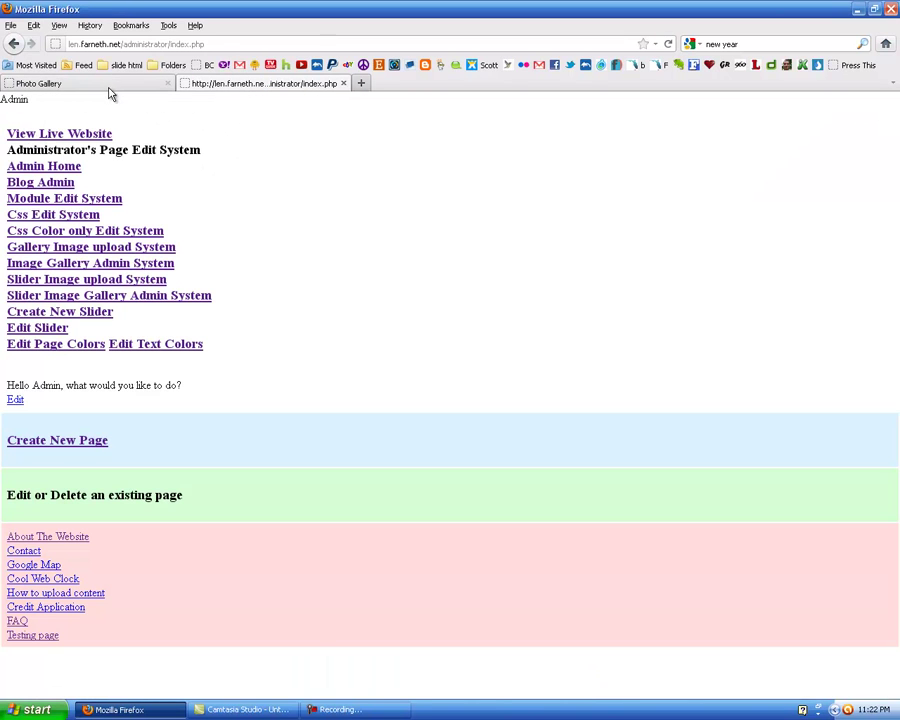
click(107, 86)
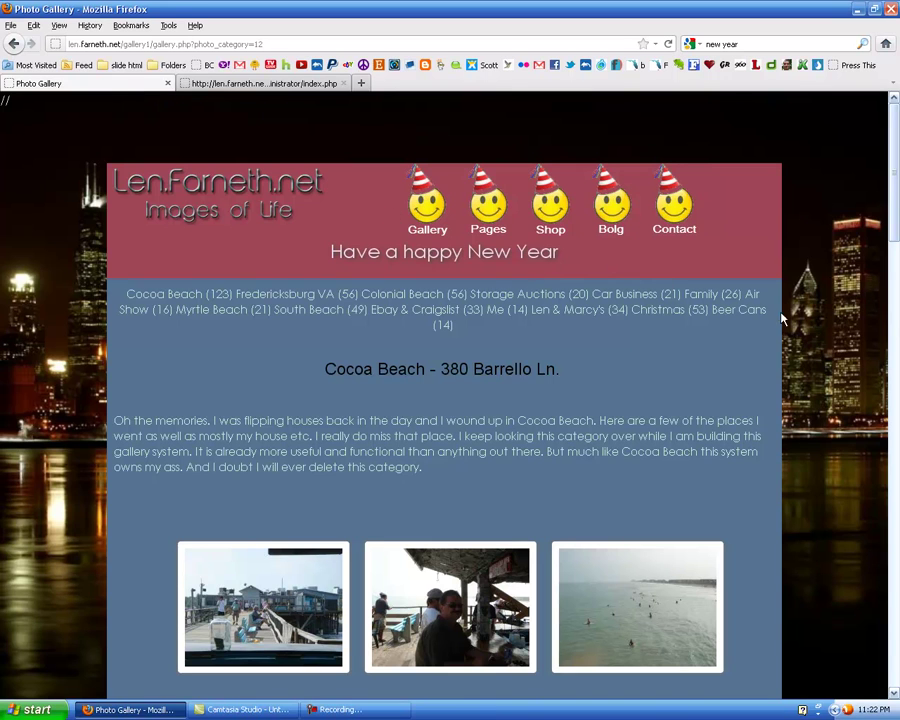
click(227, 89)
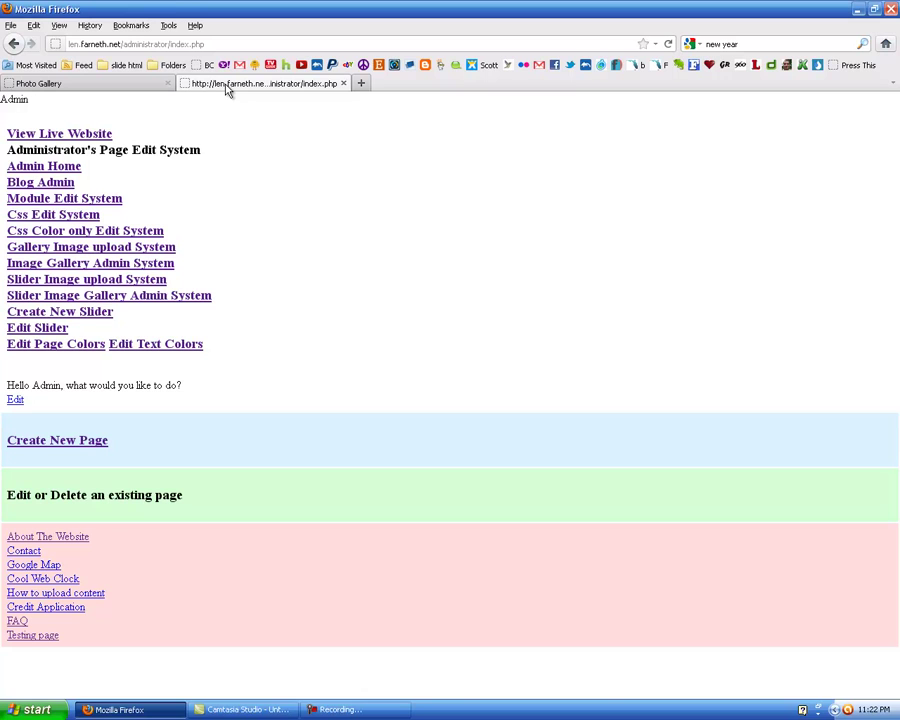
click(168, 265)
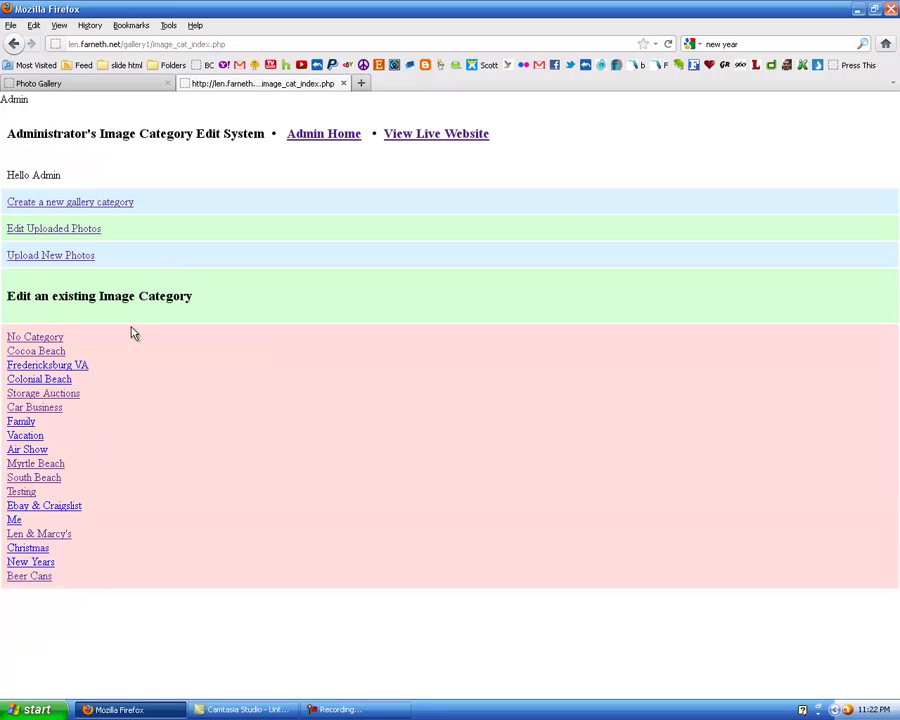
click(33, 576)
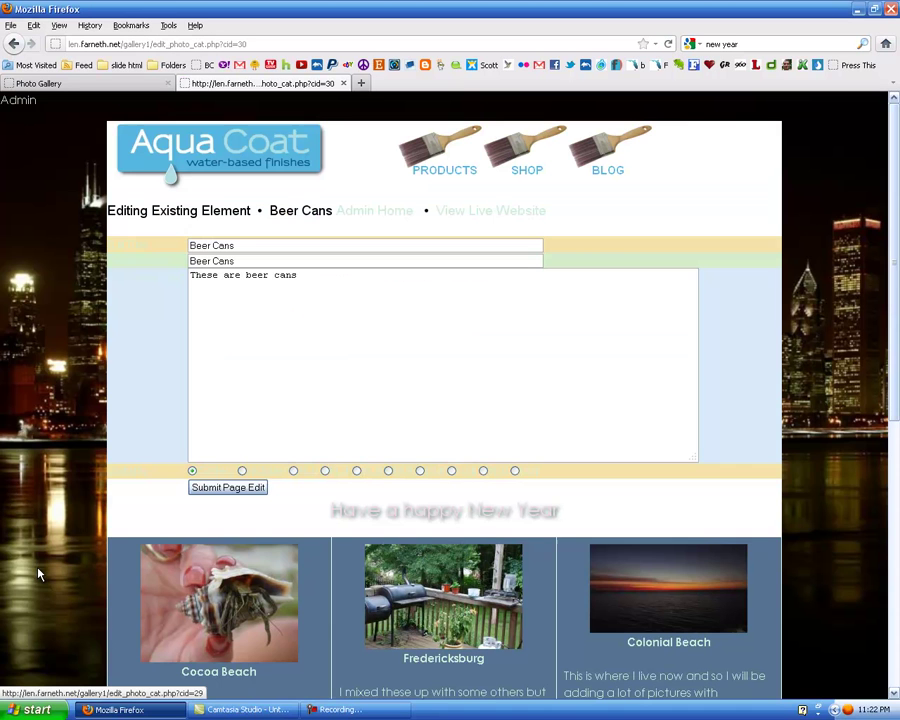
click(242, 471)
click(229, 488)
- Check the live gallery's category list by opening Beer Cans and Air Show, and browse the South Beach photos
click(50, 84)
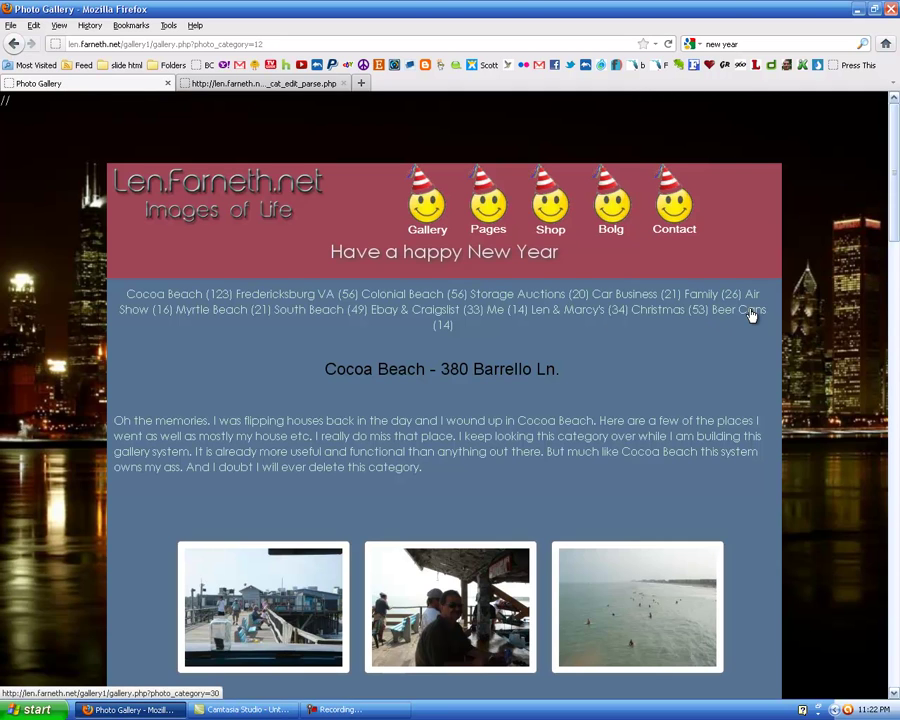
click(745, 314)
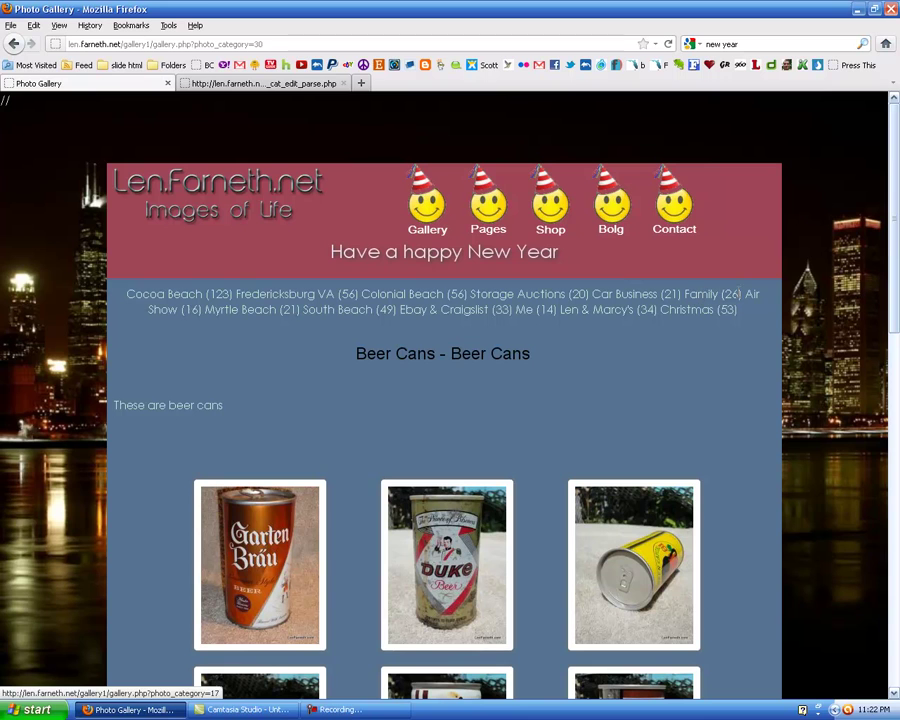
click(755, 299)
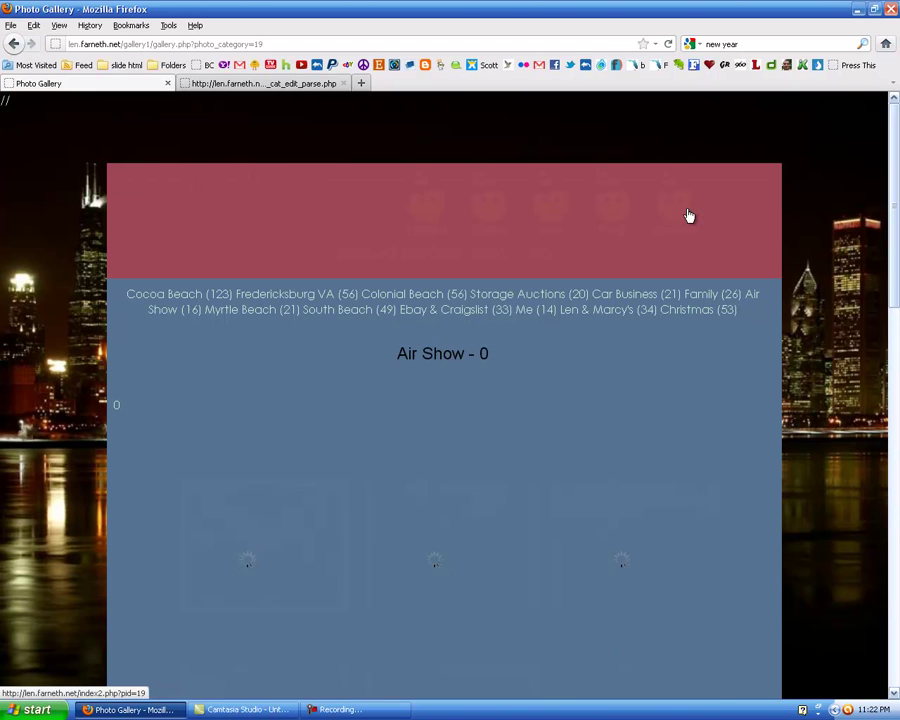
click(337, 317)
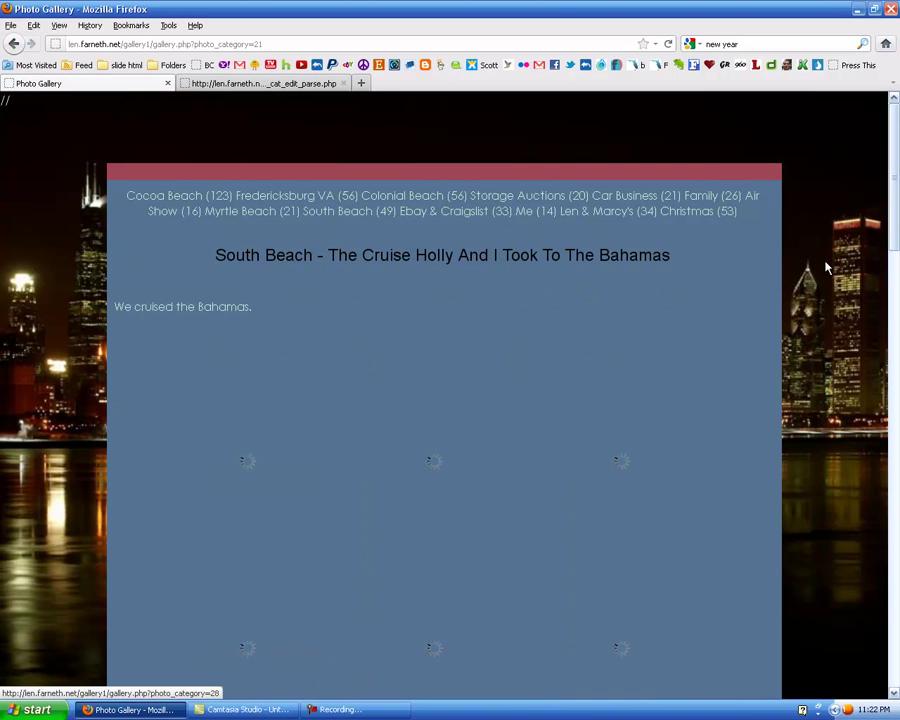
drag(896, 195, 874, 584)
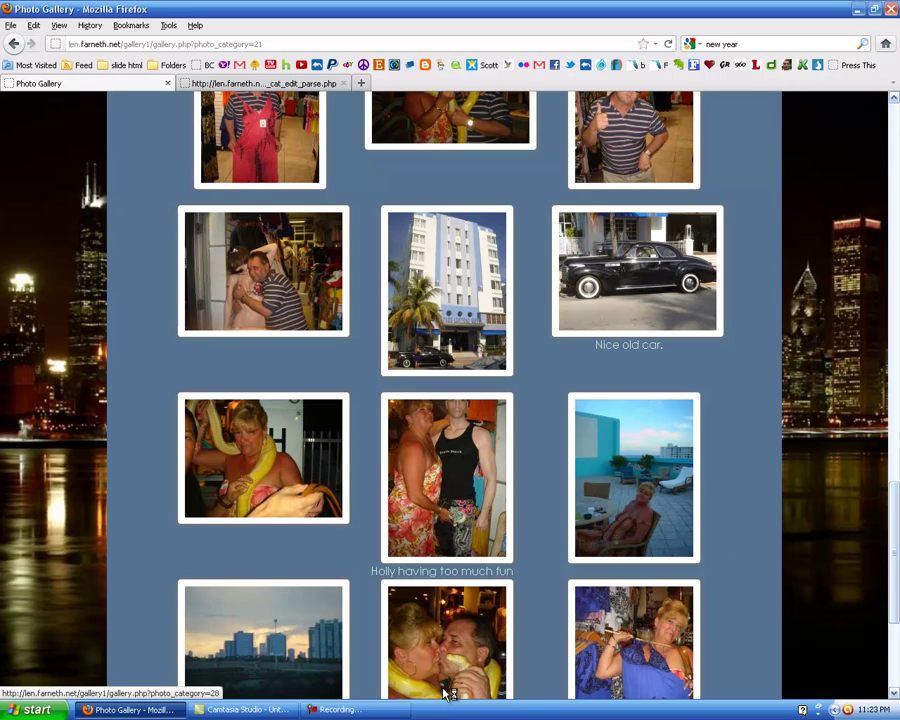
click(353, 716)
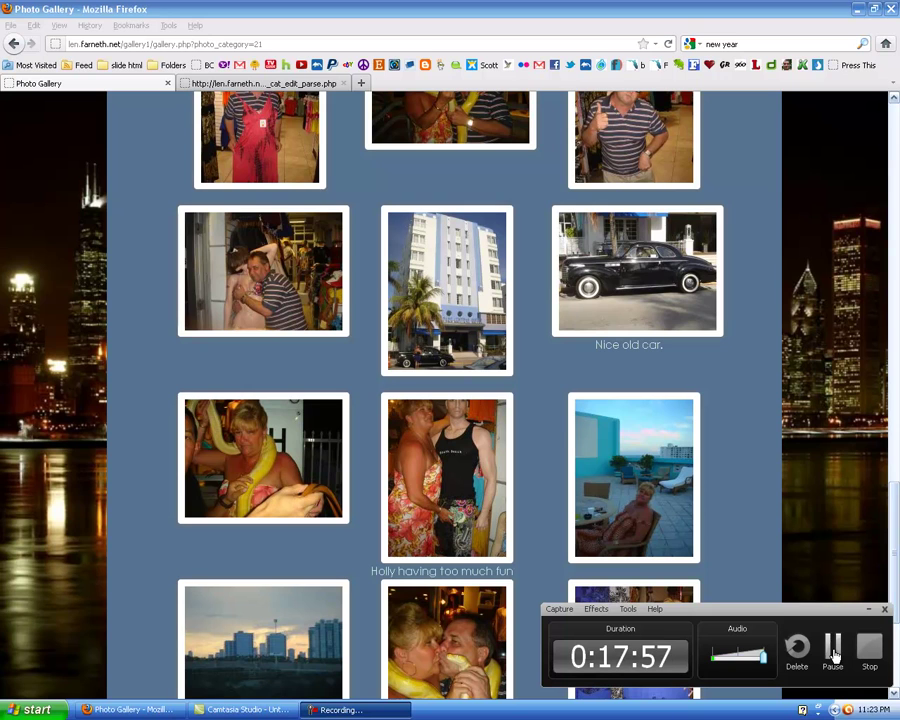
drag(892, 545, 892, 128)
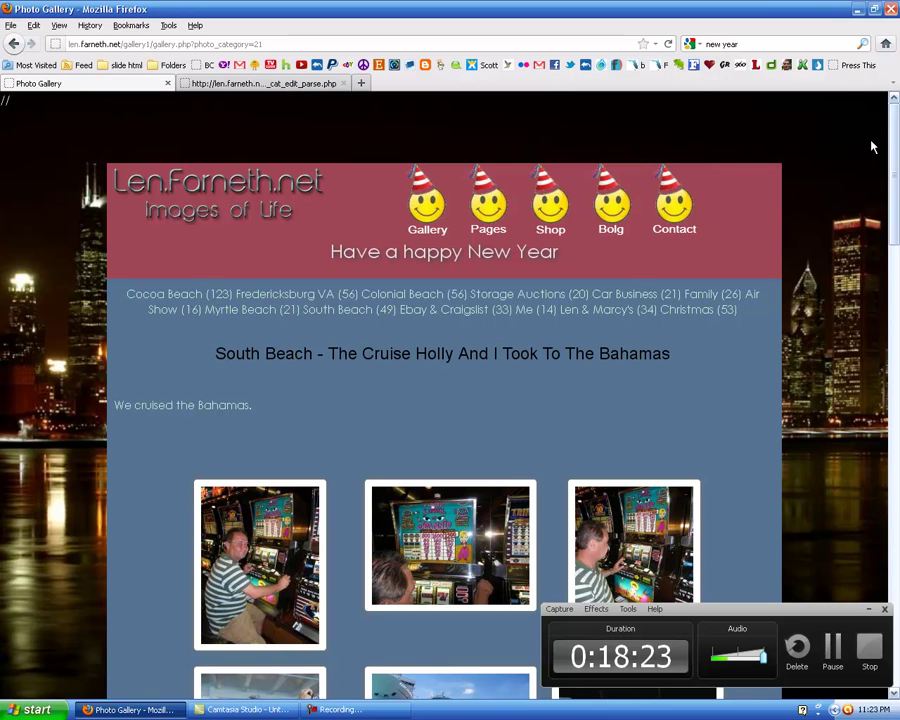
click(886, 613)
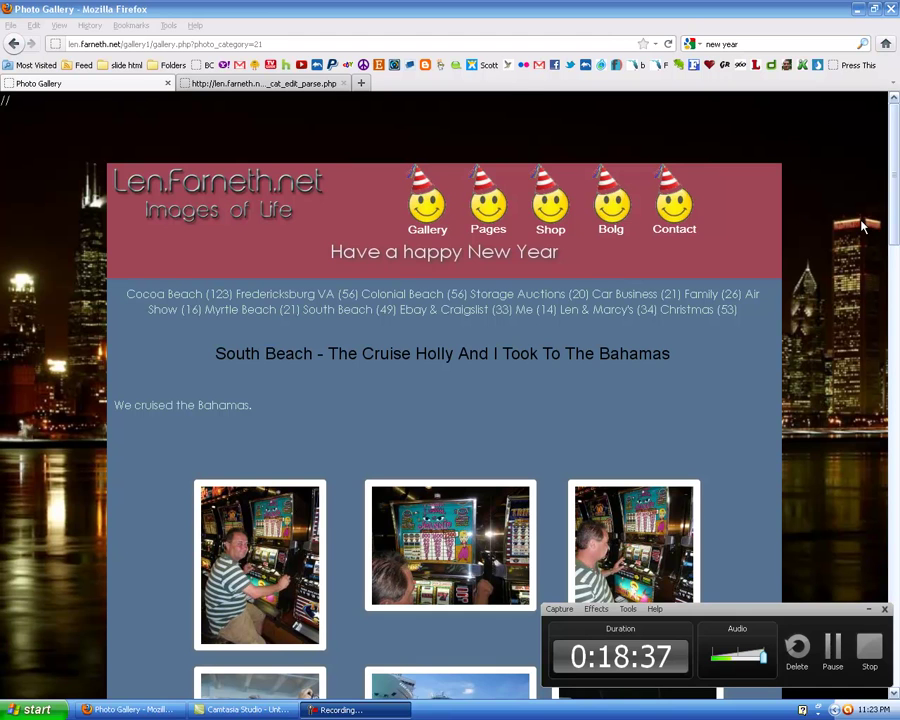
mouse_move(893, 196)
mouse_down()
mouse_move(895, 210)
mouse_move(895, 196)
mouse_up()
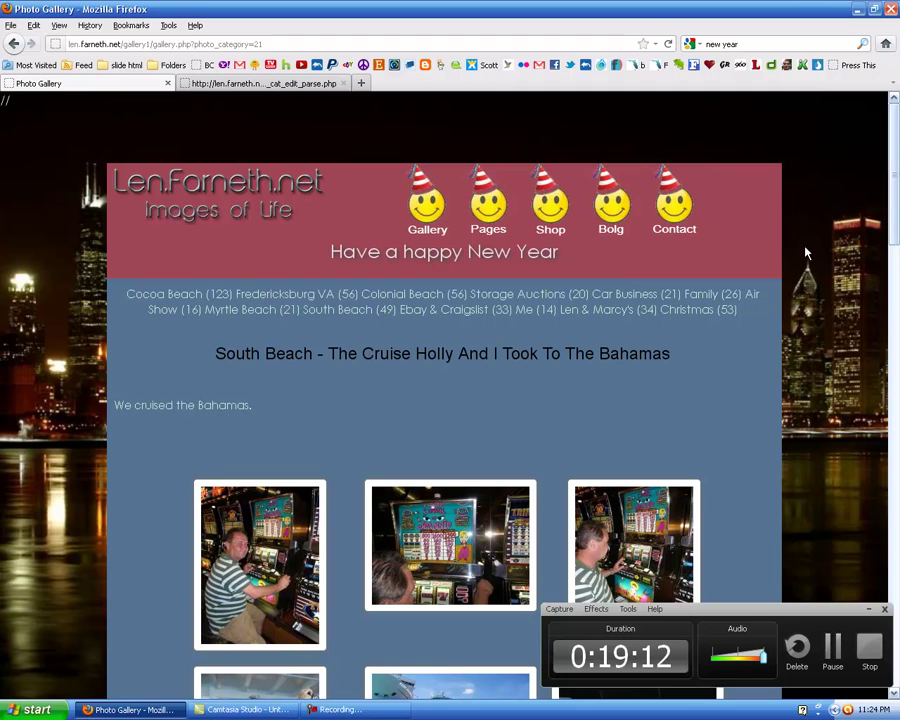
- Select the page background and the left, center and right footer background colors for a joint update in the admin's page color editor
click(310, 85)
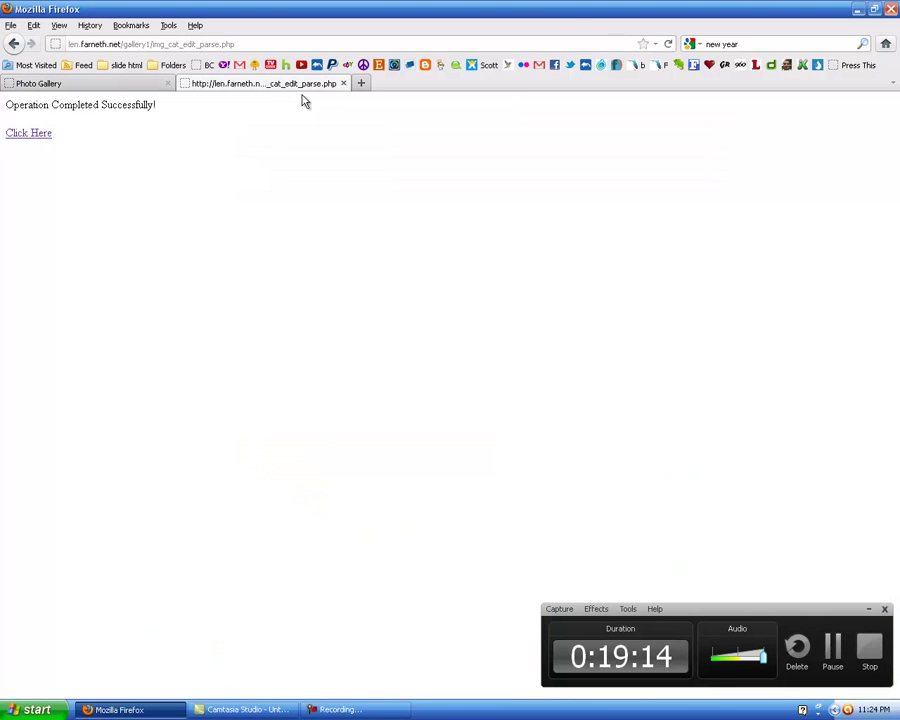
click(42, 137)
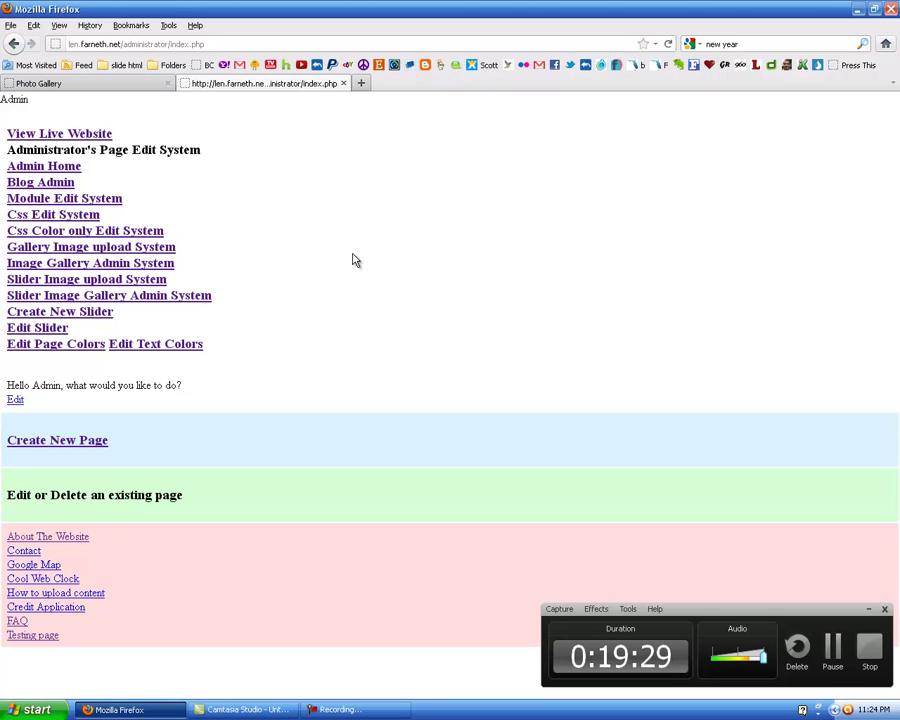
click(74, 347)
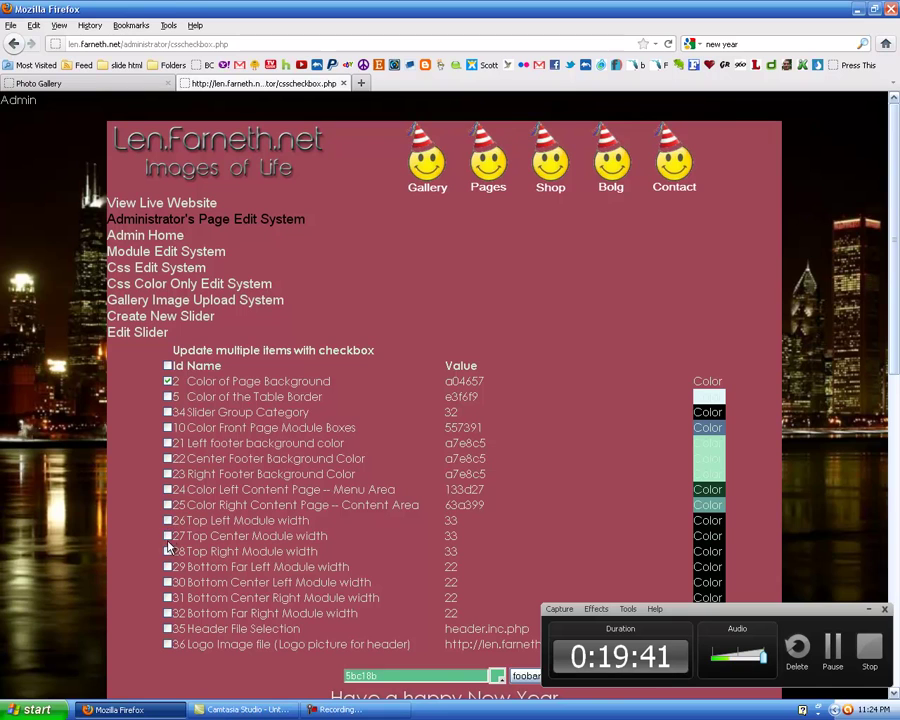
click(167, 475)
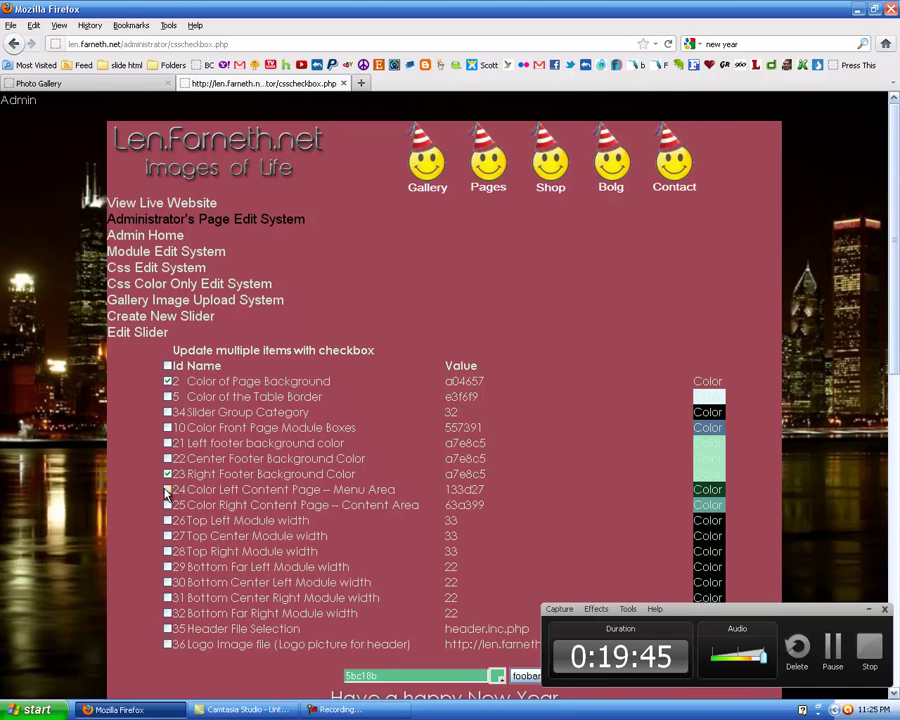
click(167, 458)
click(167, 490)
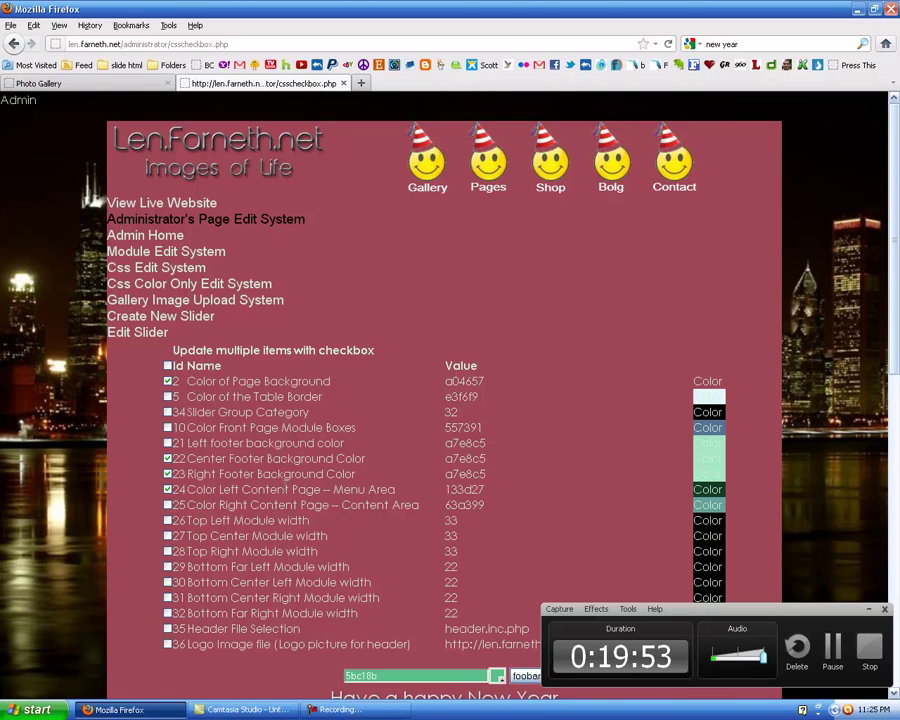
click(168, 490)
- Set the selected page and footer background colors to the dark green 1b4c32 and submit the update
click(499, 678)
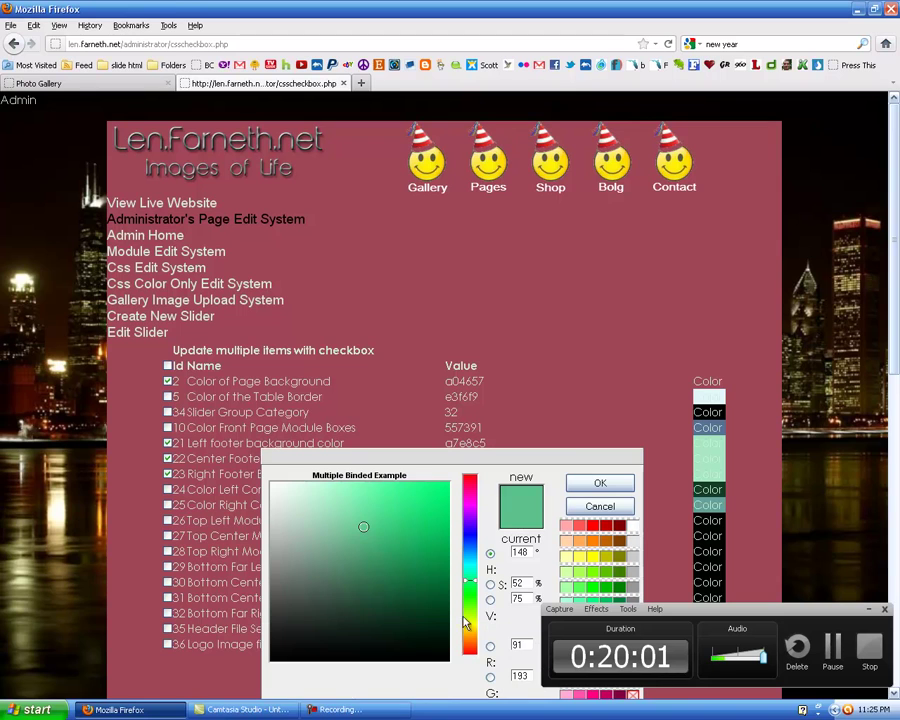
click(372, 561)
mouse_move(378, 578)
mouse_down()
mouse_move(388, 588)
mouse_move(384, 607)
mouse_up()
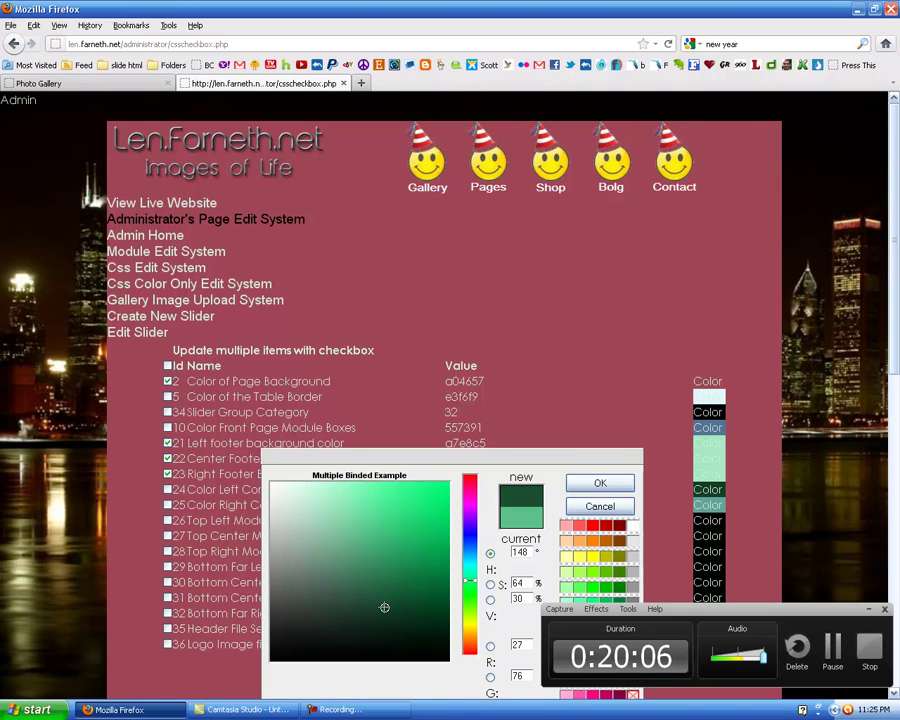
click(600, 484)
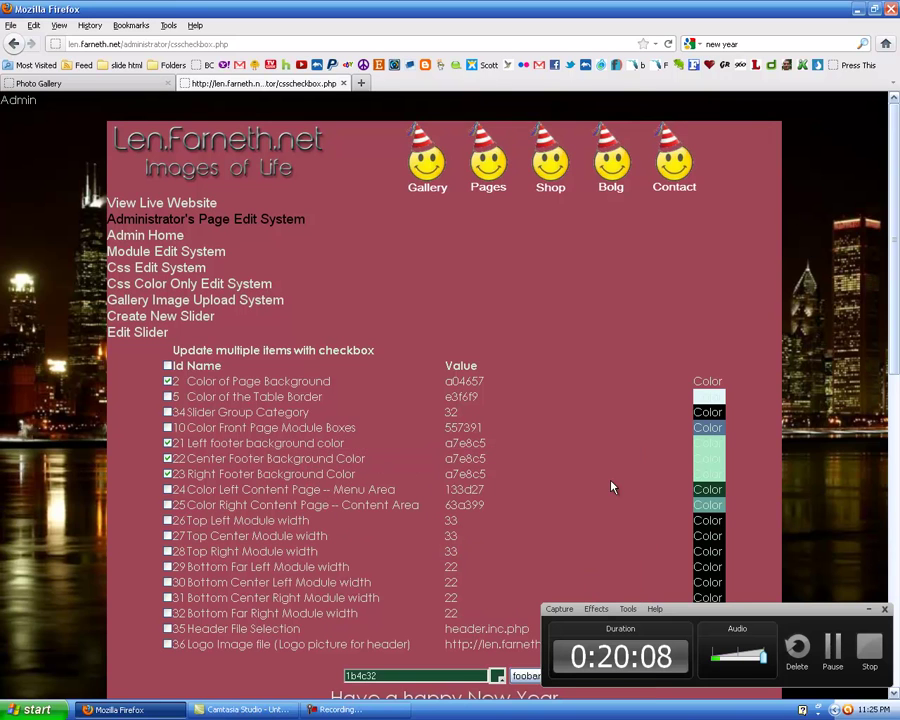
click(525, 676)
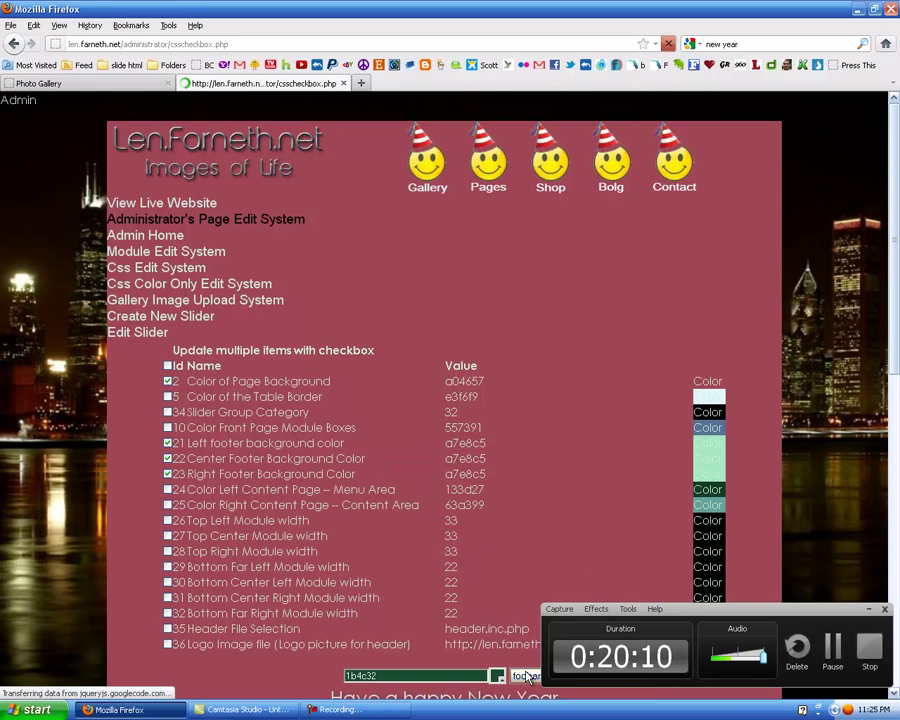
- Reload the live gallery and open the site's home page to view the new background color
click(137, 84)
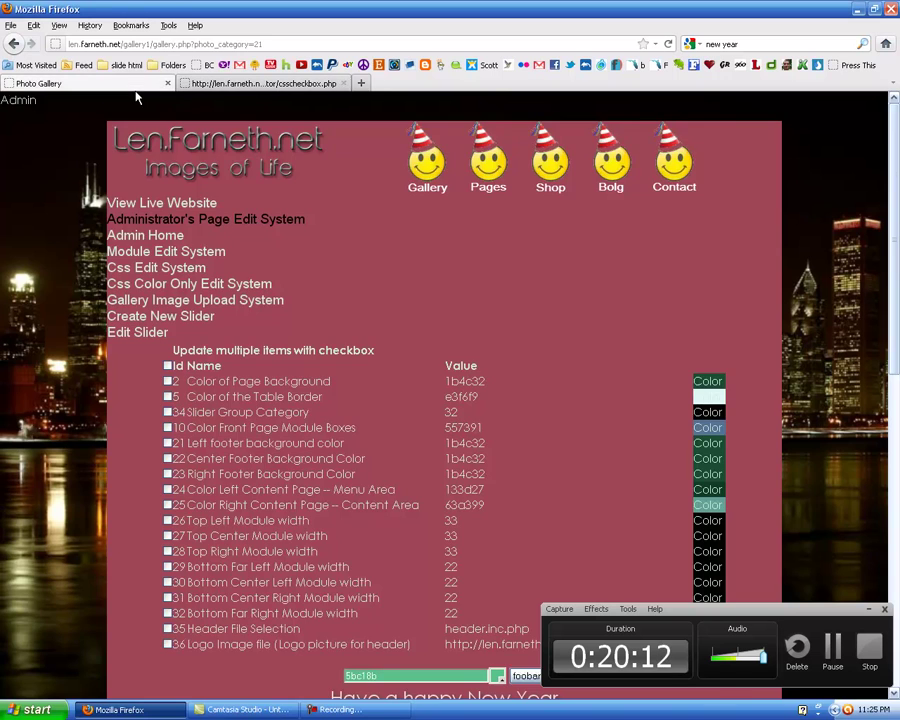
click(668, 46)
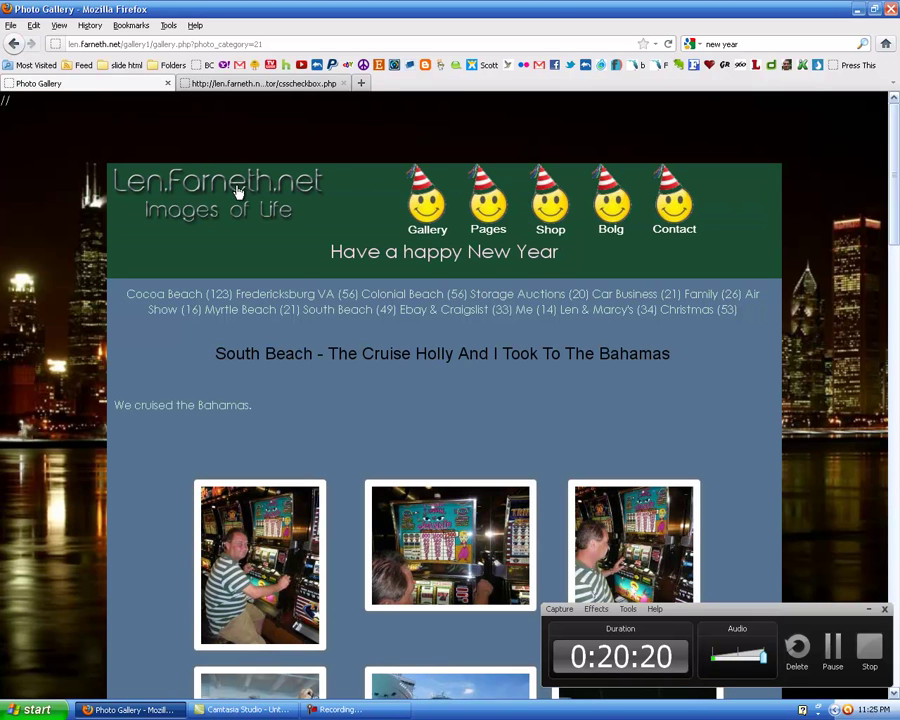
click(240, 190)
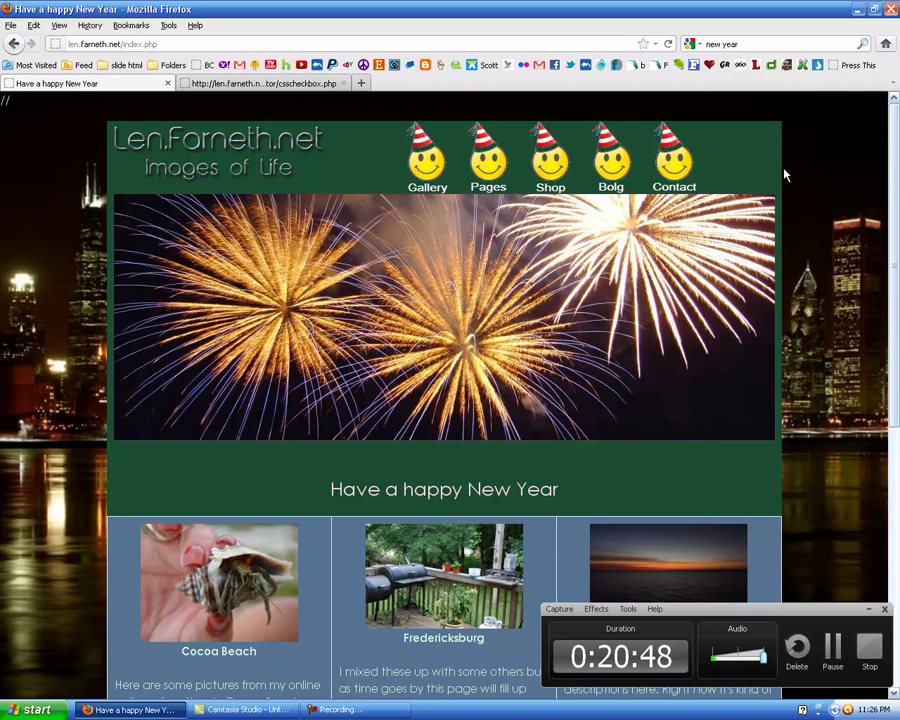
- Check the new colors on the live home page, the blog, and the Pages section's Contact, Google Map and Cool Web Clock entries
mouse_move(891, 135)
mouse_down()
mouse_move(880, 400)
mouse_move(893, 145)
mouse_up()
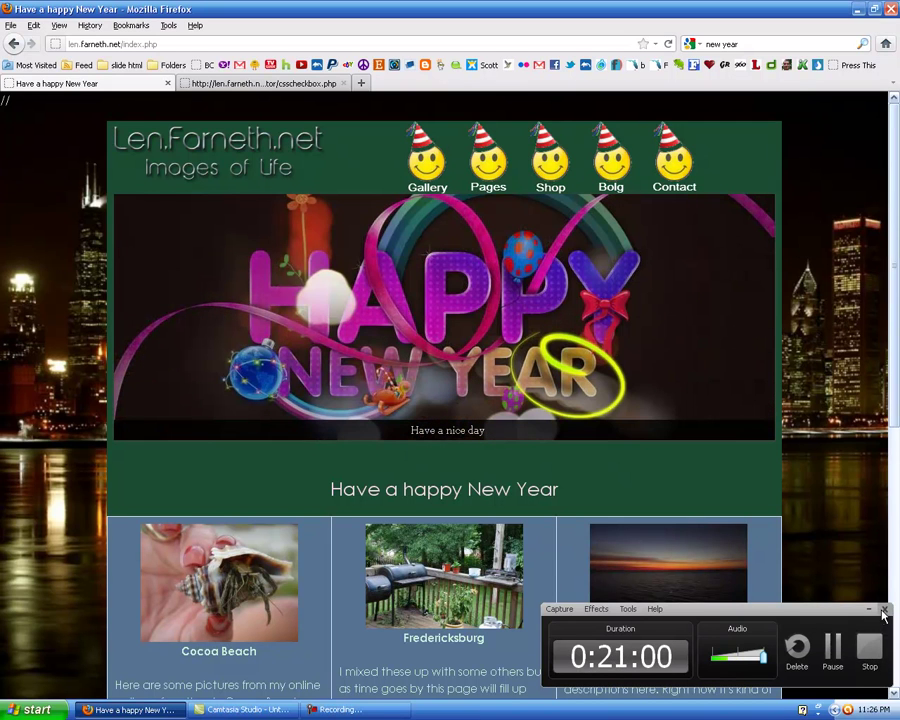
click(616, 175)
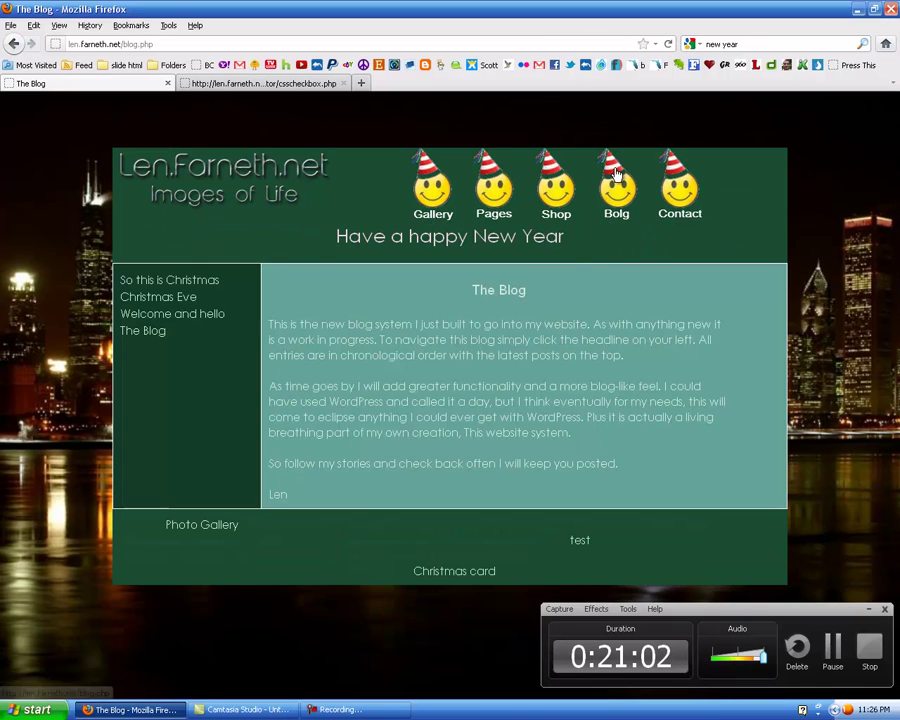
click(493, 208)
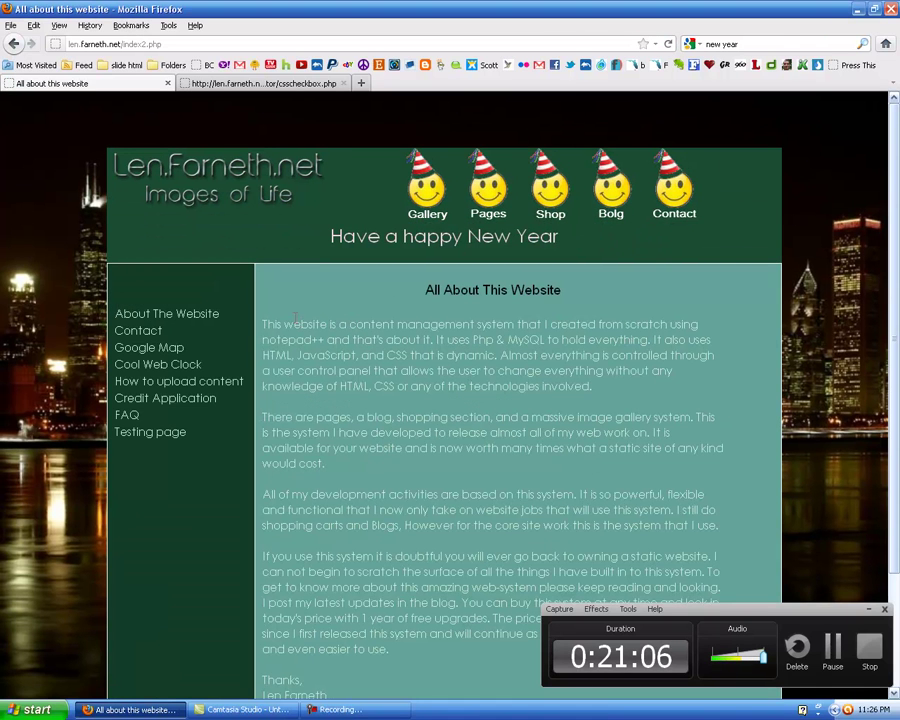
click(141, 331)
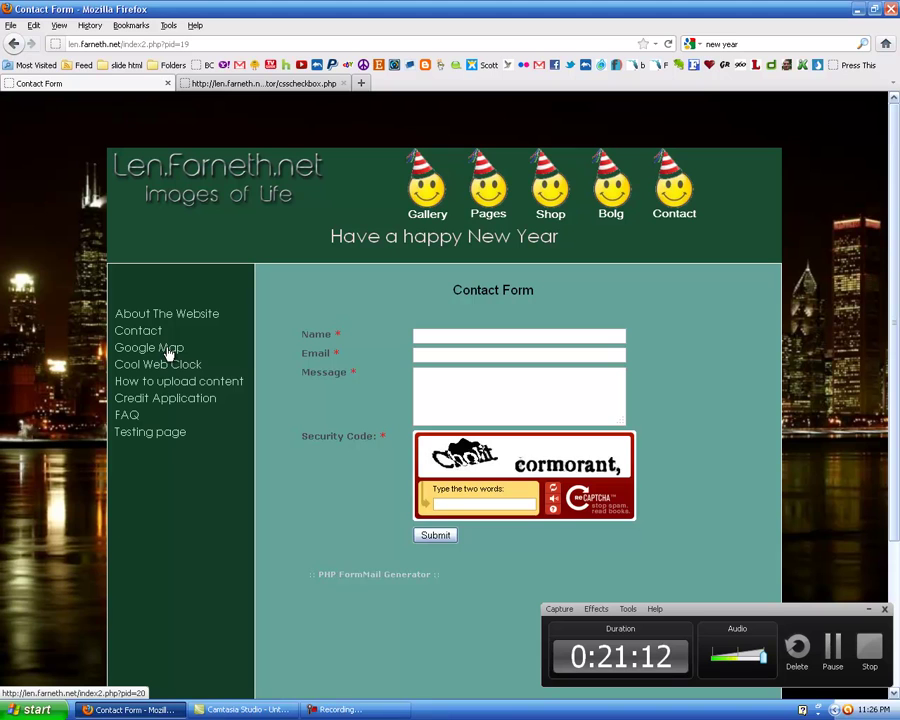
click(170, 350)
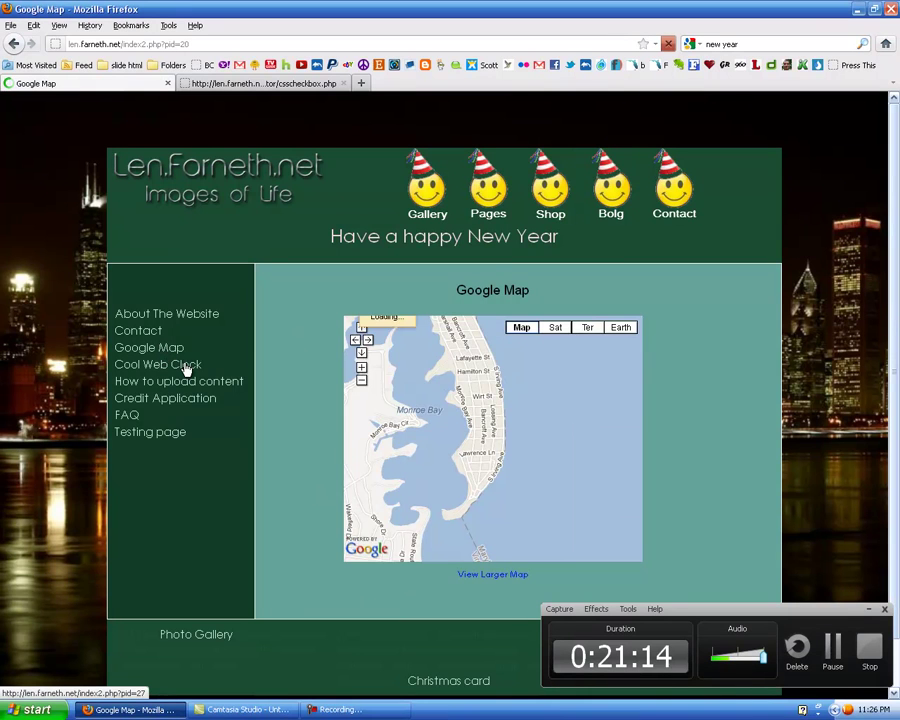
click(185, 368)
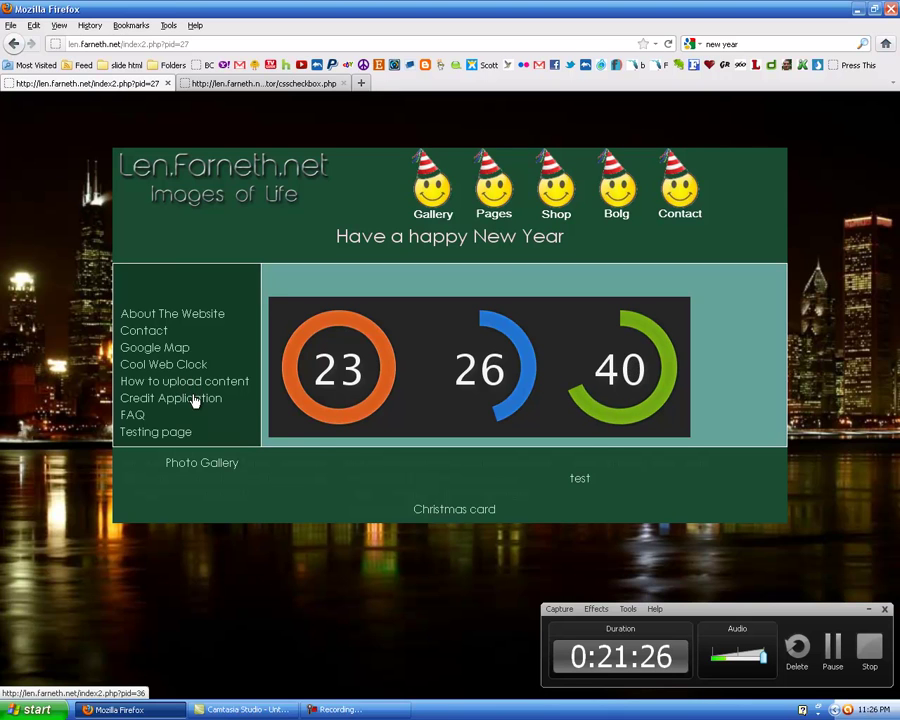
- View the Credit Application form and the How to upload content page in the live Pages section
click(199, 400)
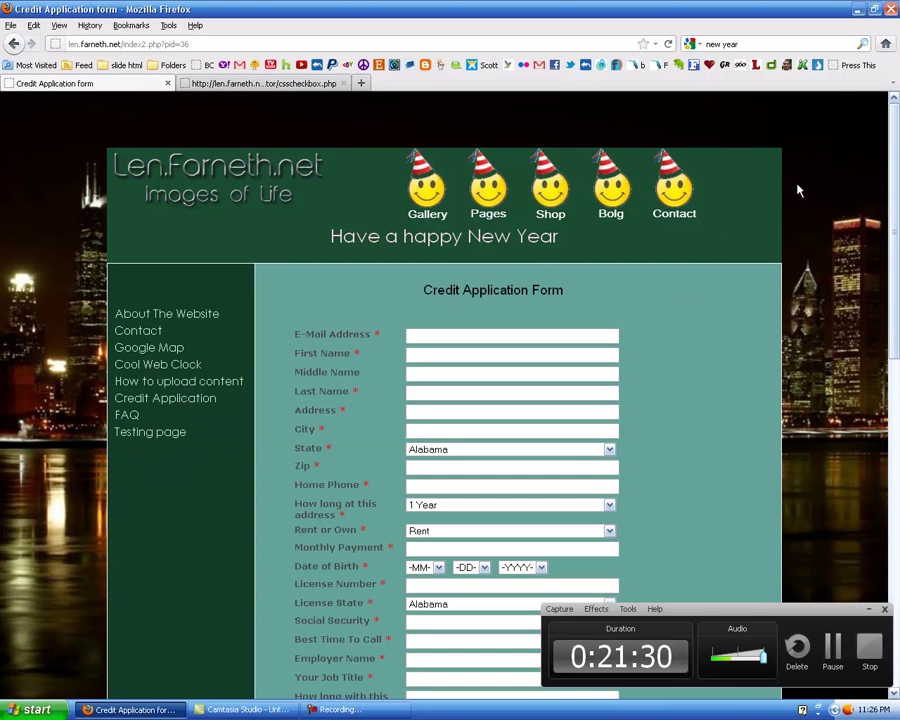
mouse_move(889, 165)
mouse_down()
mouse_move(878, 321)
mouse_move(890, 176)
mouse_up()
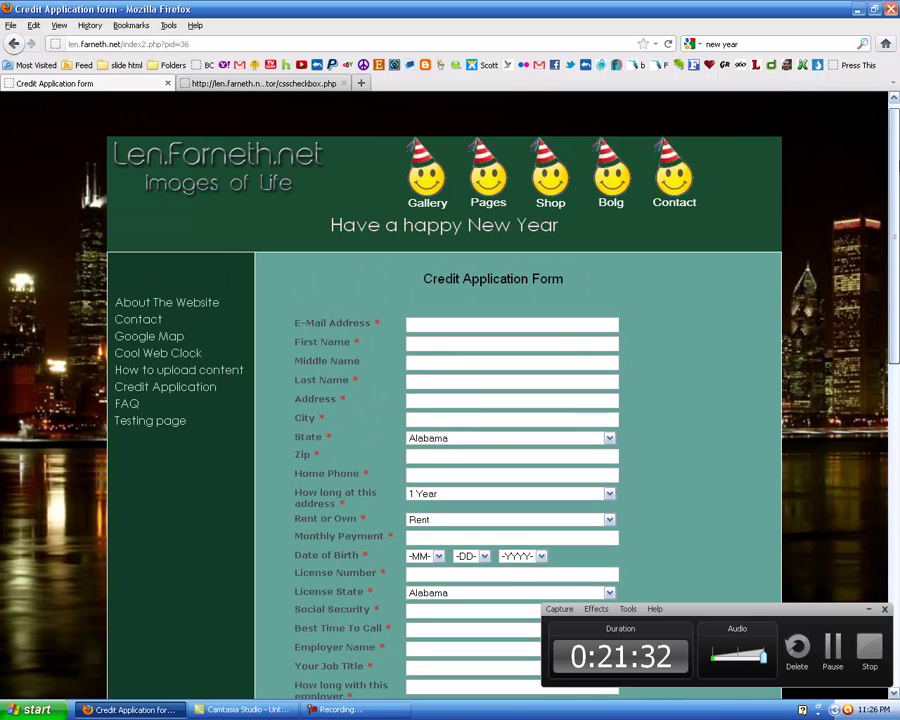
click(165, 380)
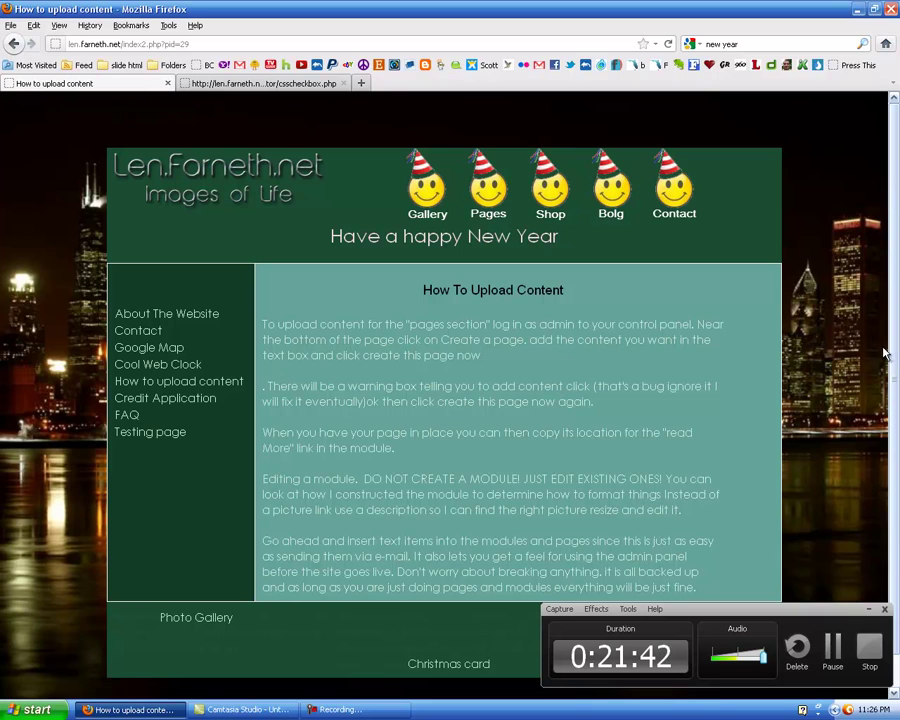
drag(893, 293, 895, 214)
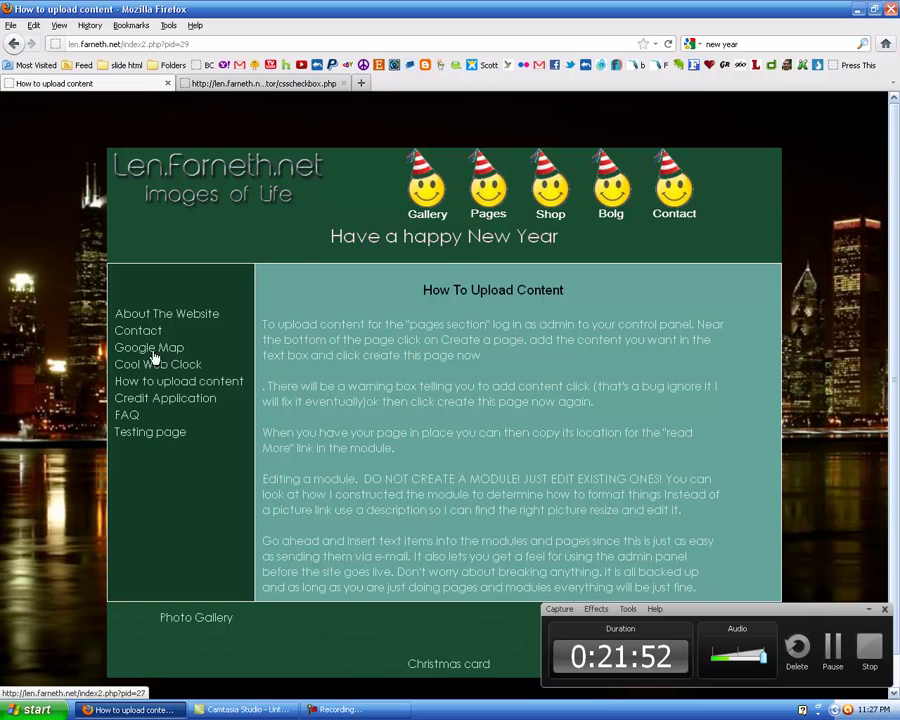
- Open the blog's So this is Christmas post and look through it from beginning to end
click(614, 205)
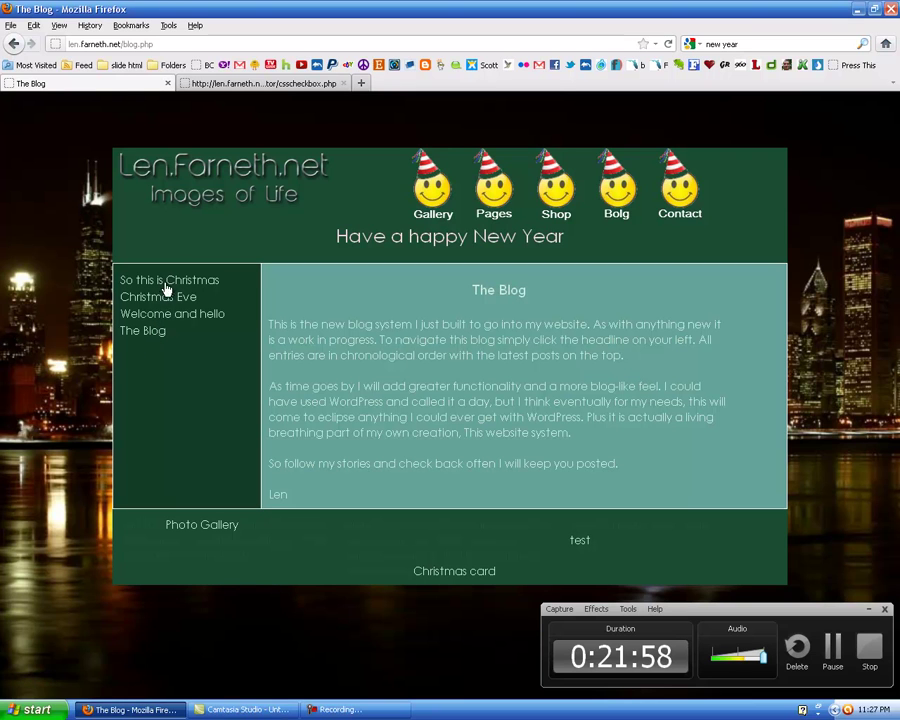
click(193, 282)
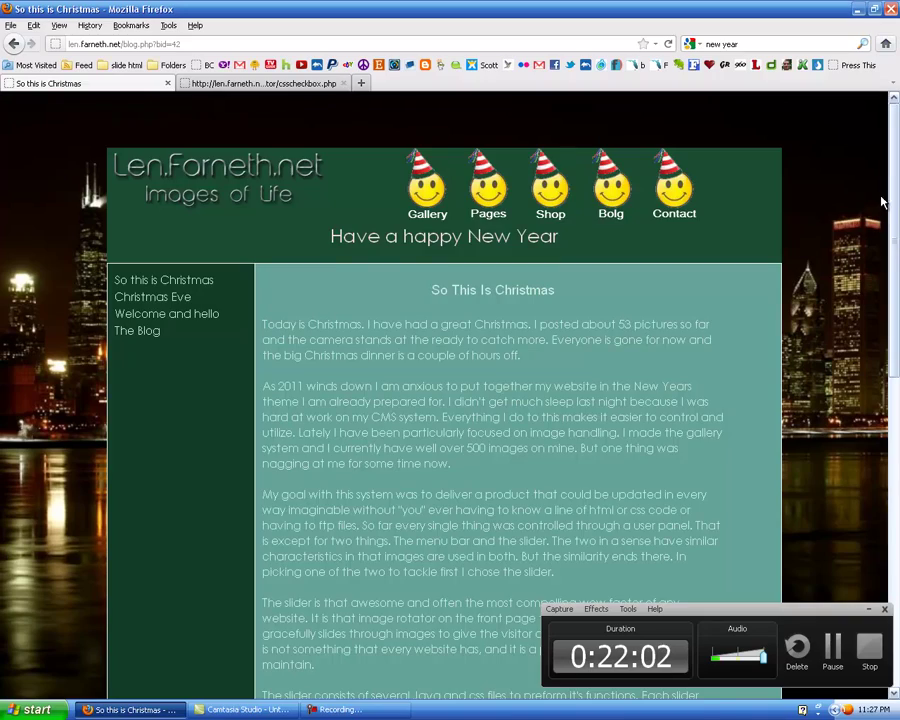
scroll(853, 488, down, 10)
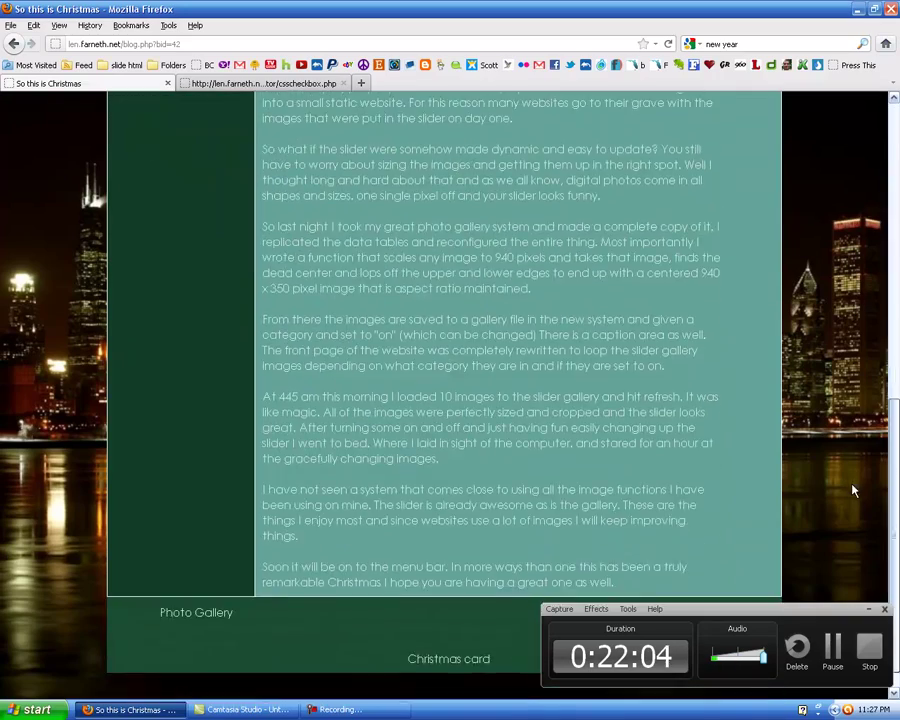
scroll(853, 488, up, 10)
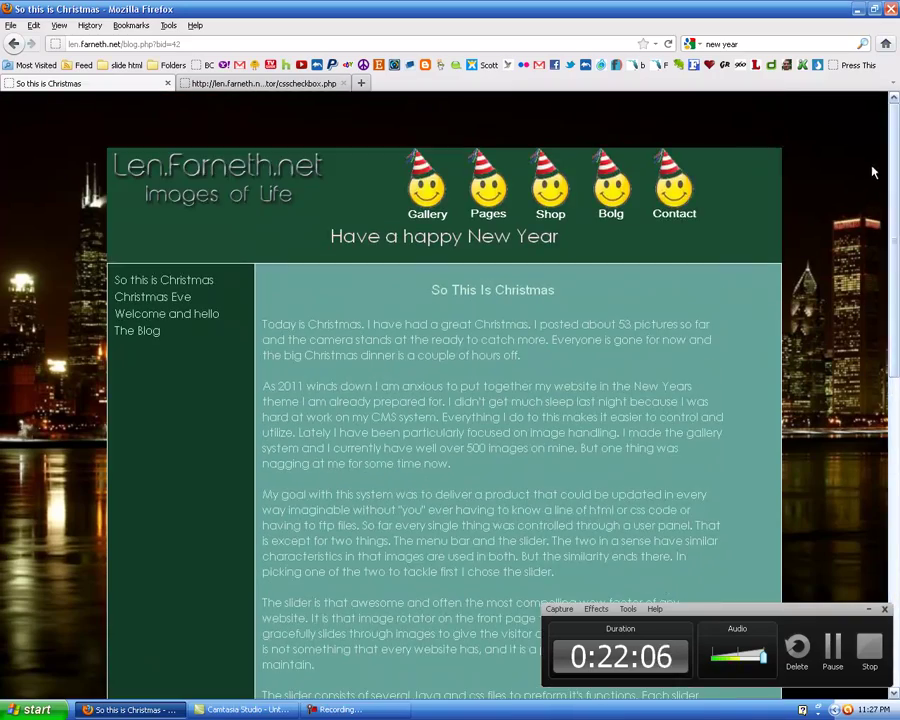